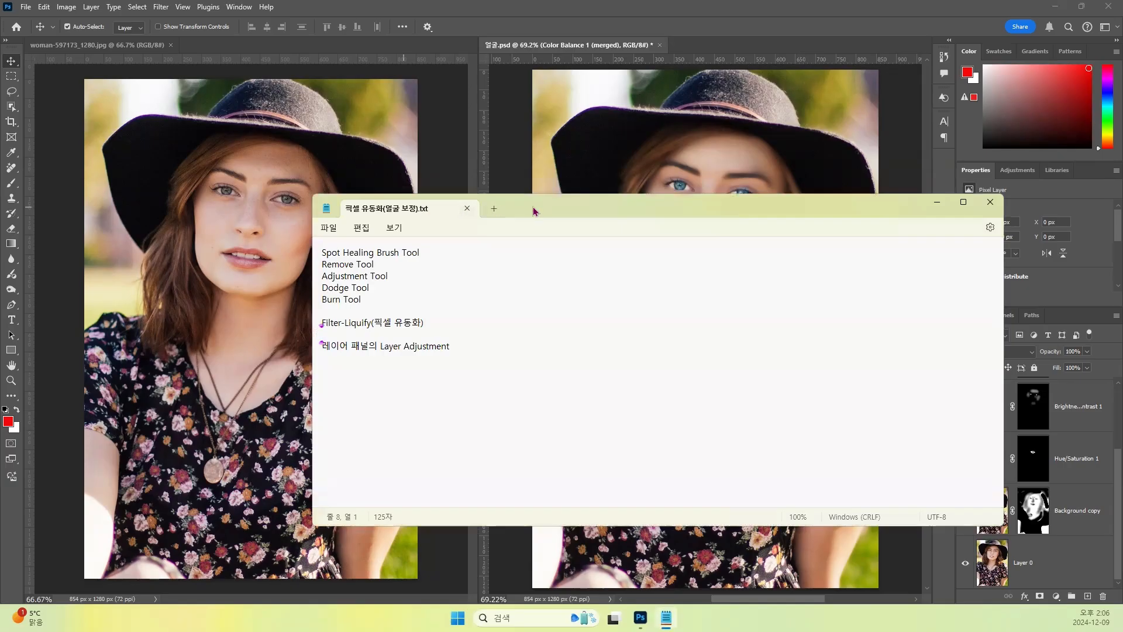
- Read the list of retouching tools in the notes with the text enlarged to 140%, and put the notes away
left_click_drag(532, 212, 430, 274)
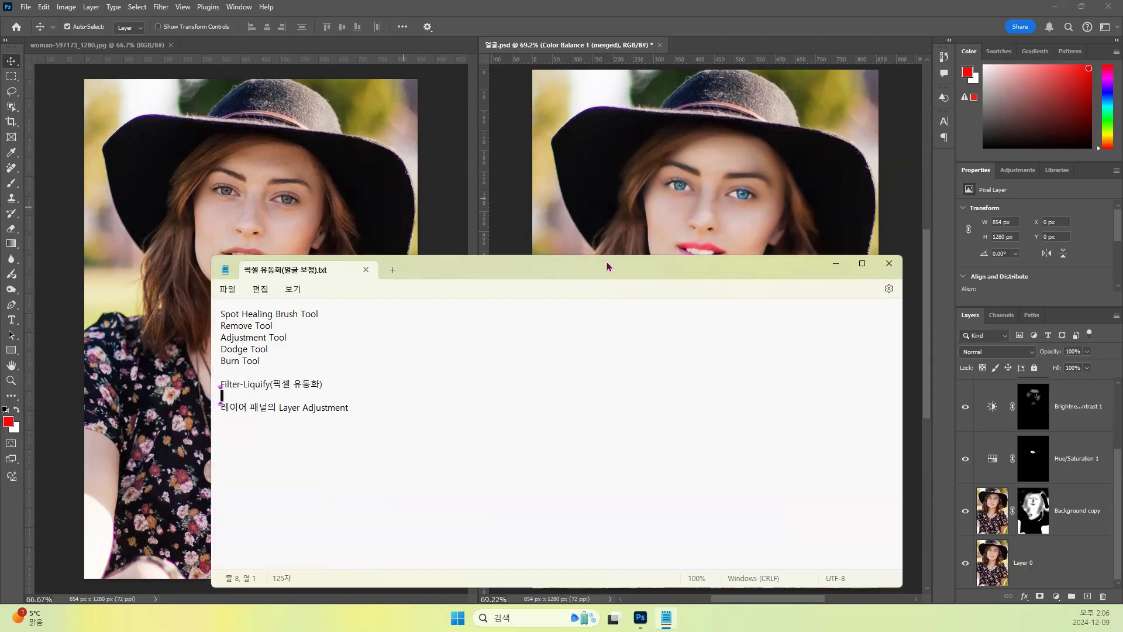
left_click_drag(607, 264, 673, 238)
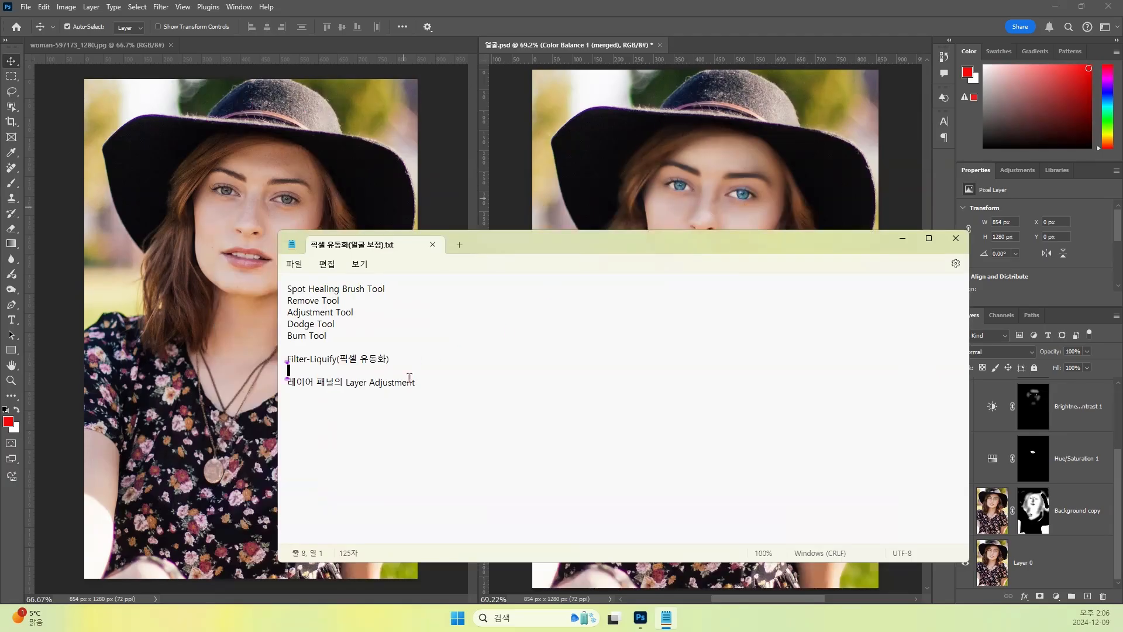
left_click_drag(416, 383, 287, 359)
left_click(476, 363)
scroll(476, 363, "up", 3, "ctrl")
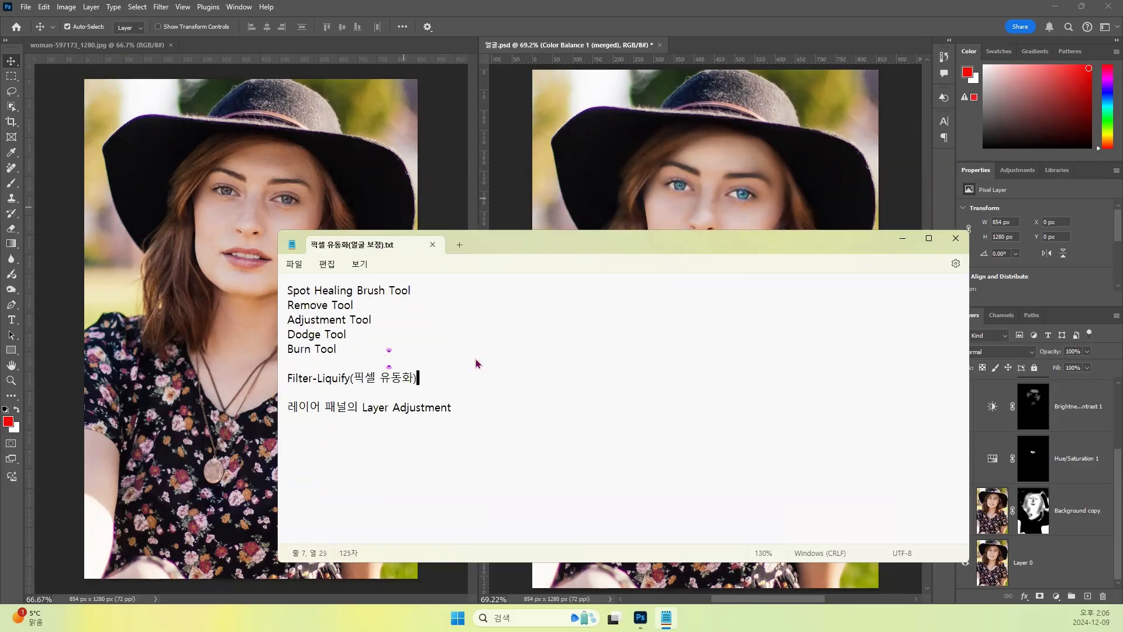
scroll(475, 363, "up", 1, "ctrl")
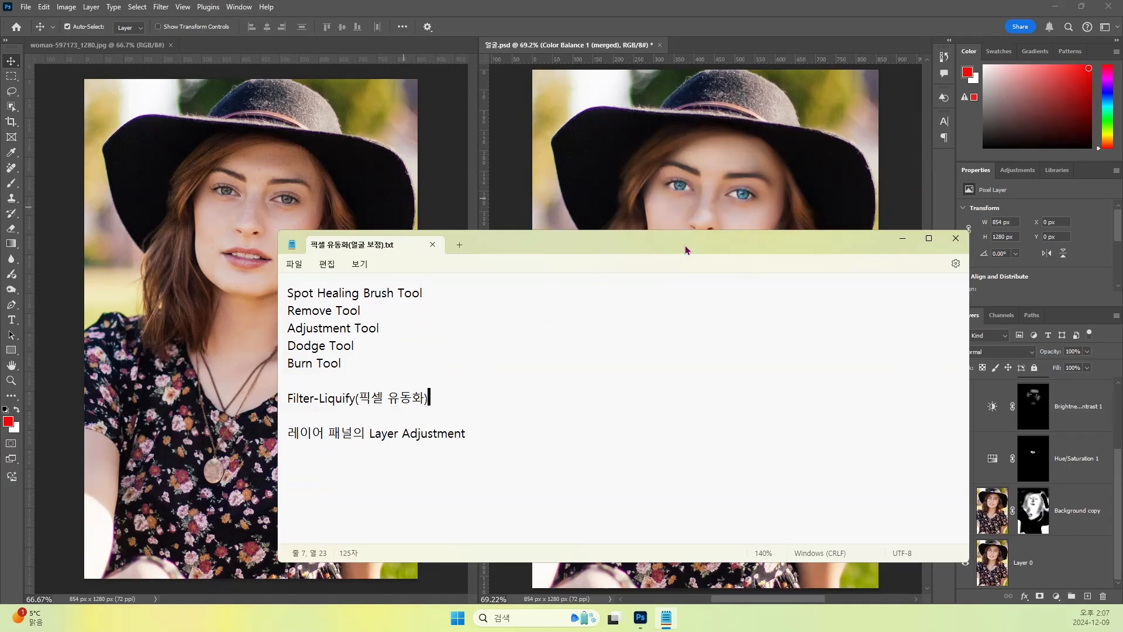
key("alt+F4")
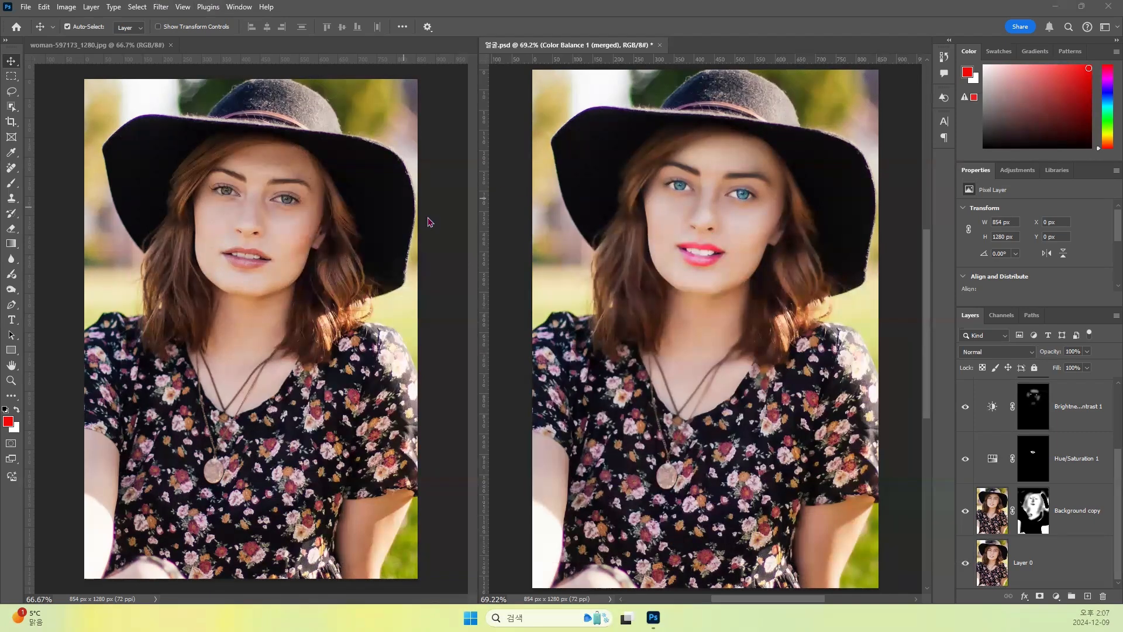
- Bring up the face in woman-597173_1280.jpg at 200% zoom and choose the Spot Healing Brush Tool
left_click(280, 220)
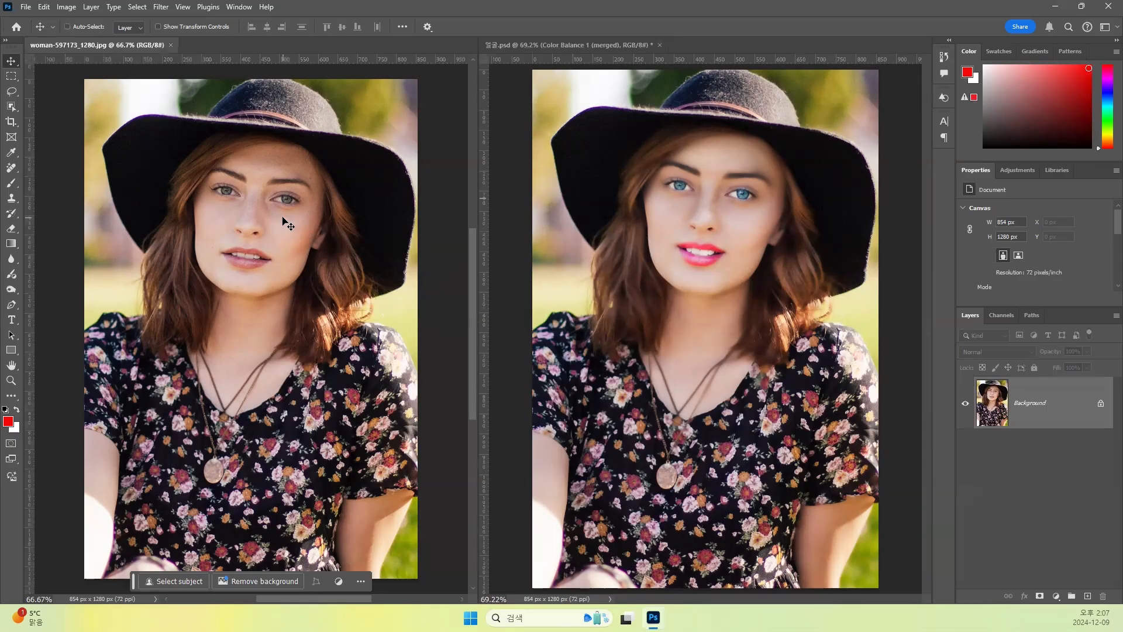
key("ctrl+plus")
key("ctrl+plus")
left_click_drag(276, 187, 281, 356)
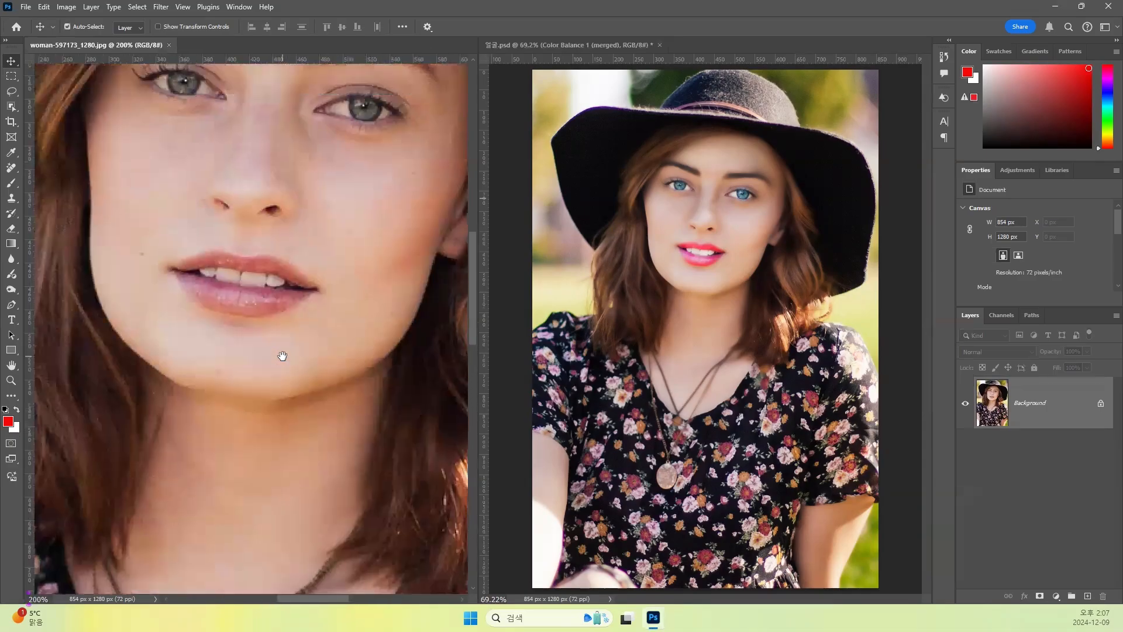
left_click_drag(262, 270, 262, 359)
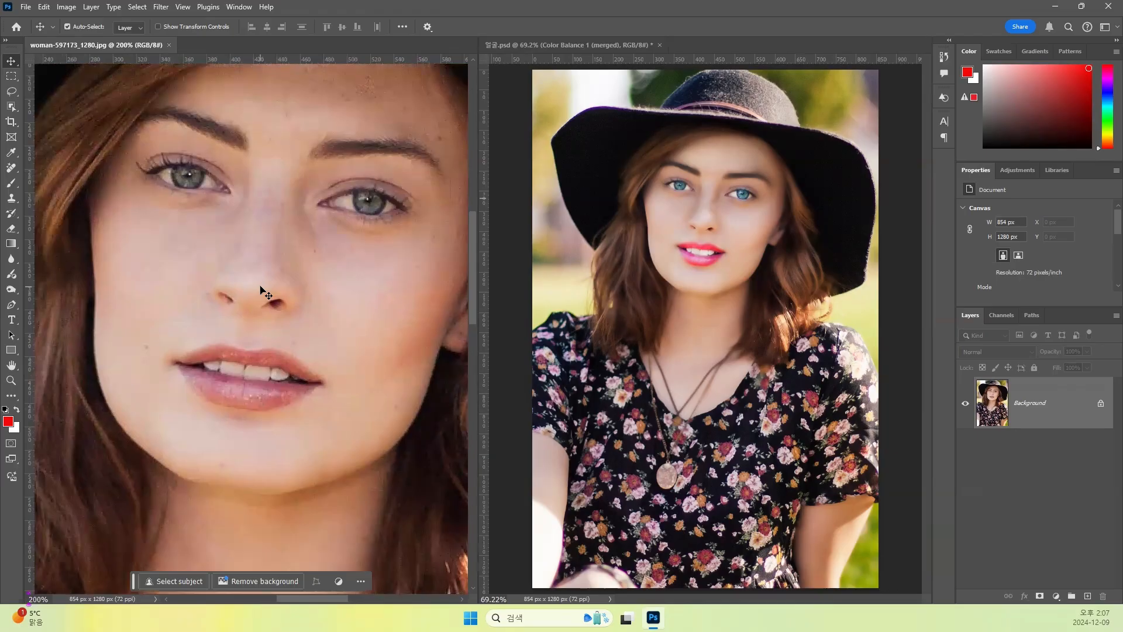
left_click_drag(267, 212, 238, 254)
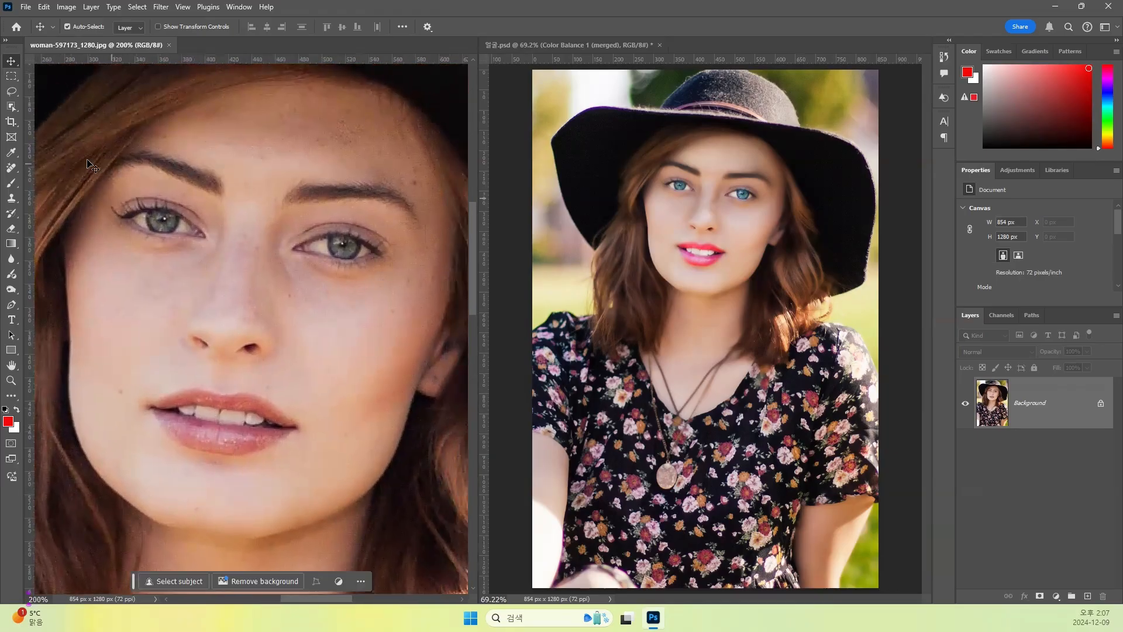
left_click(13, 200)
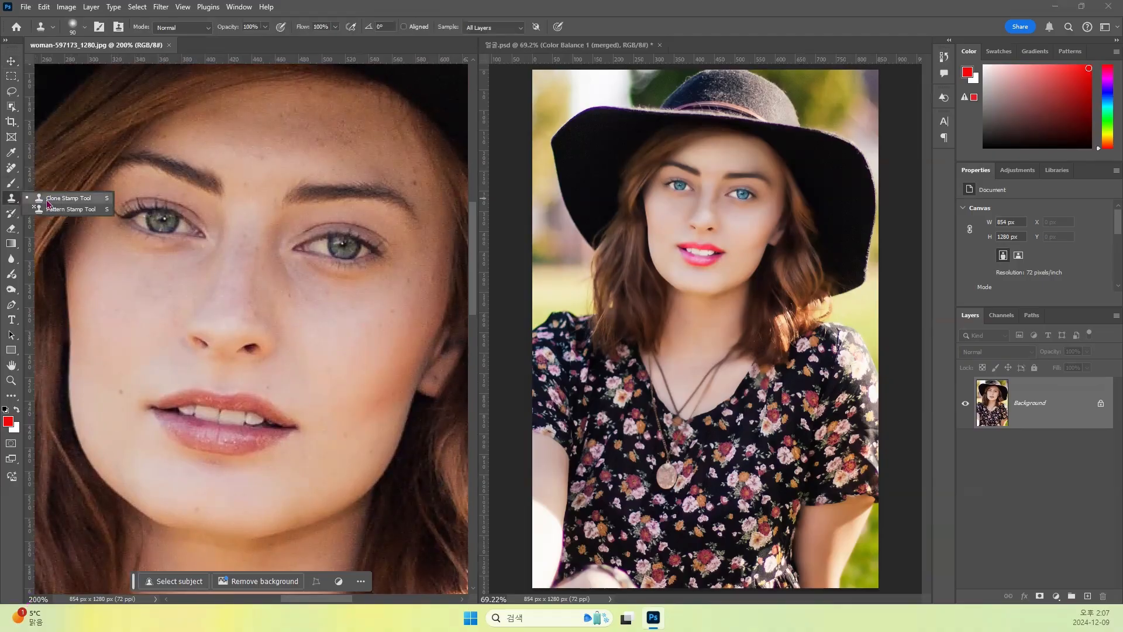
left_click(13, 200)
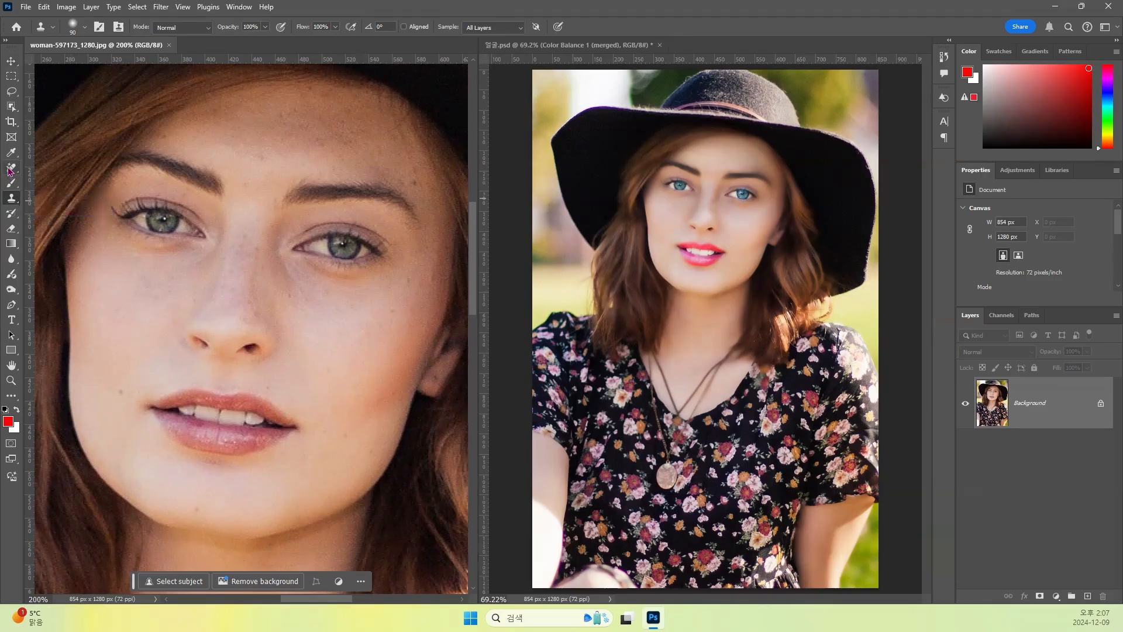
left_click(9, 169)
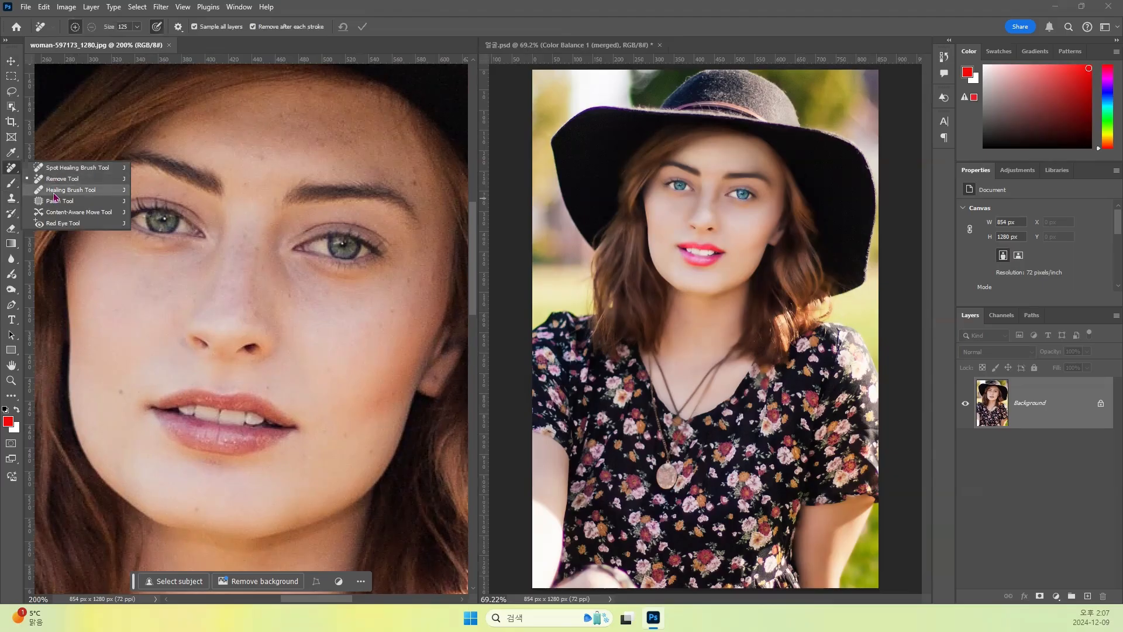
left_click(68, 168)
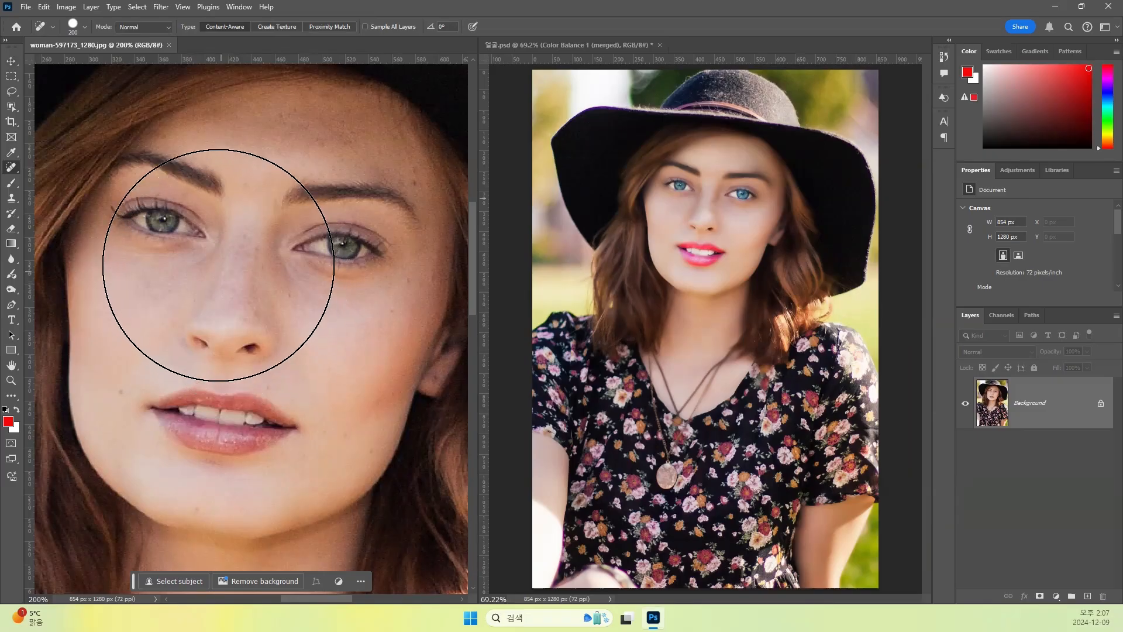
- Set the Spot Healing Brush size to 76 px
left_click(86, 26)
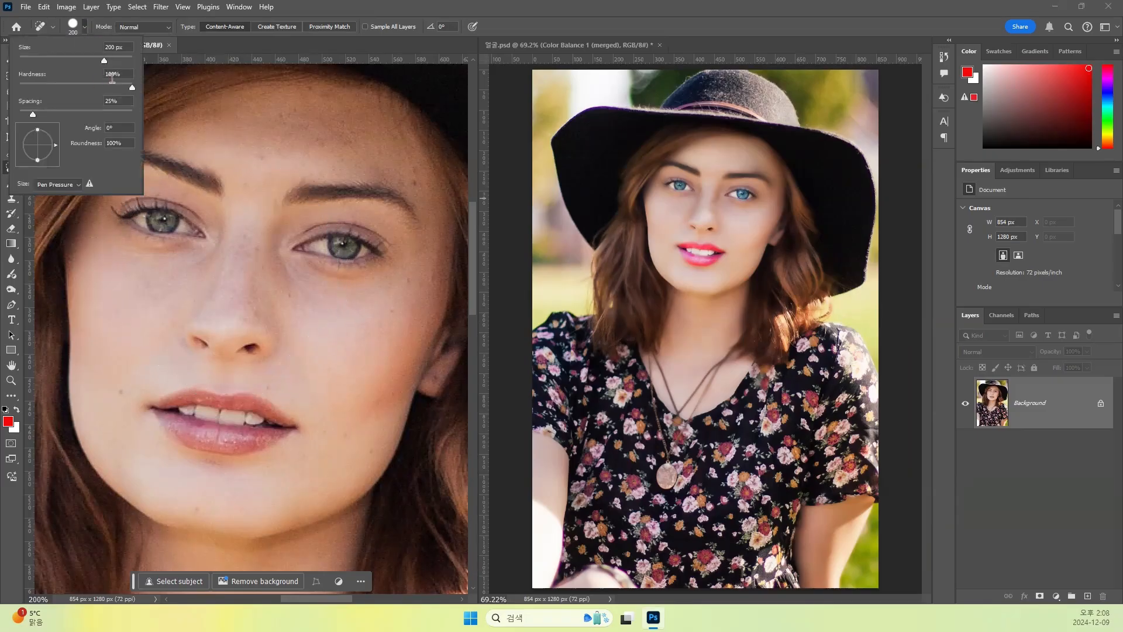
left_click_drag(101, 65, 61, 64)
key("Return")
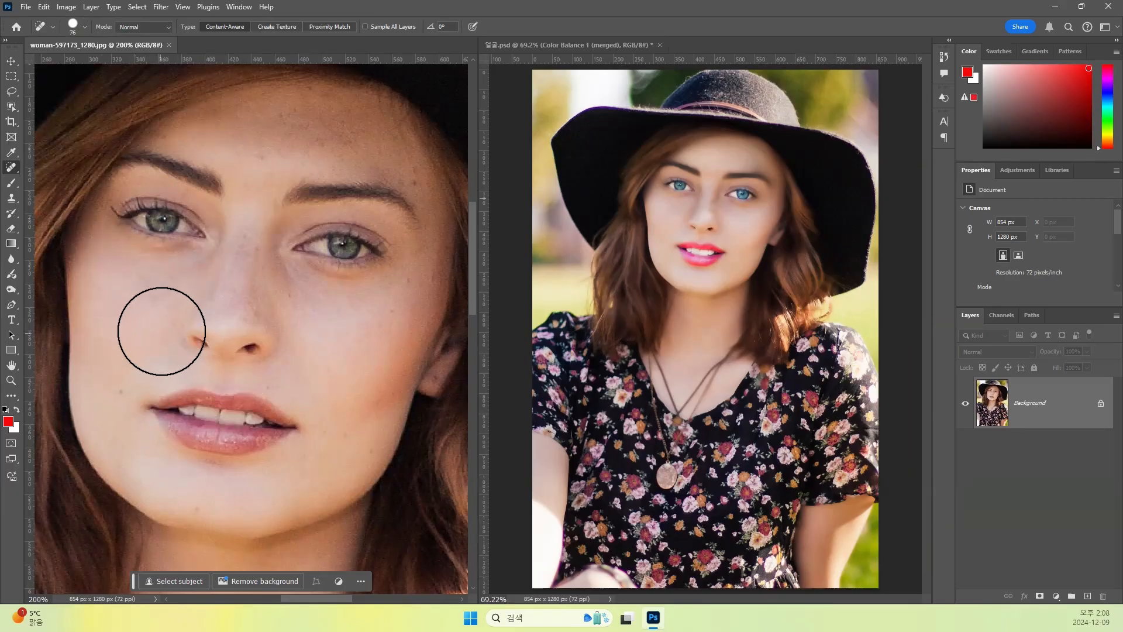
- Choose the Brush Tool and add a line with "[ ]" at the end of the notes, closing them again
left_click(11, 183)
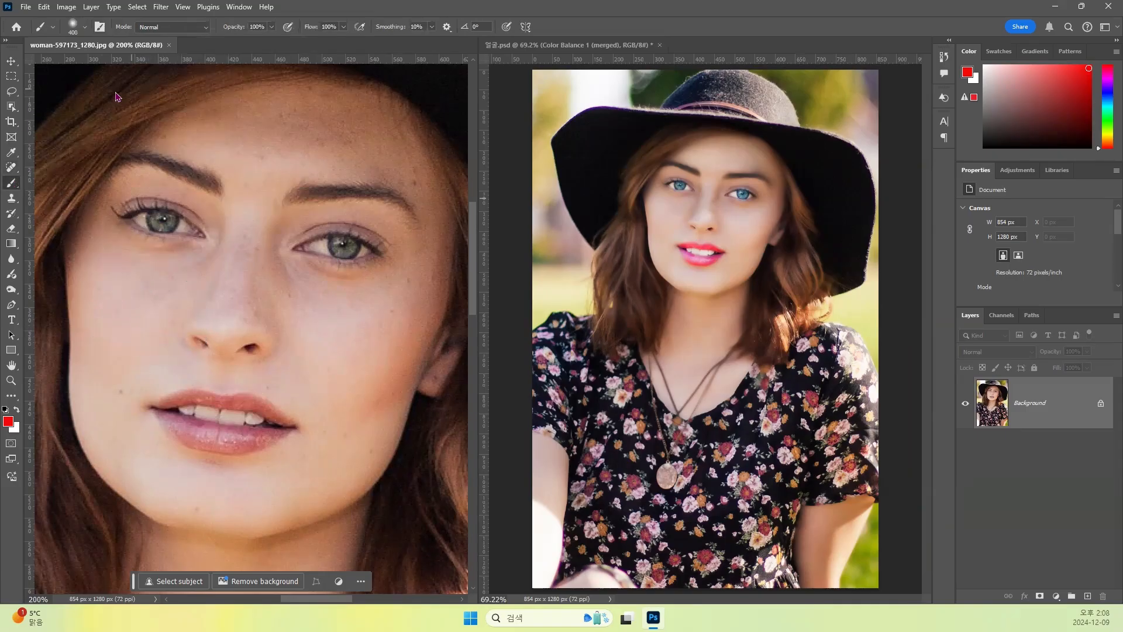
left_click(84, 26)
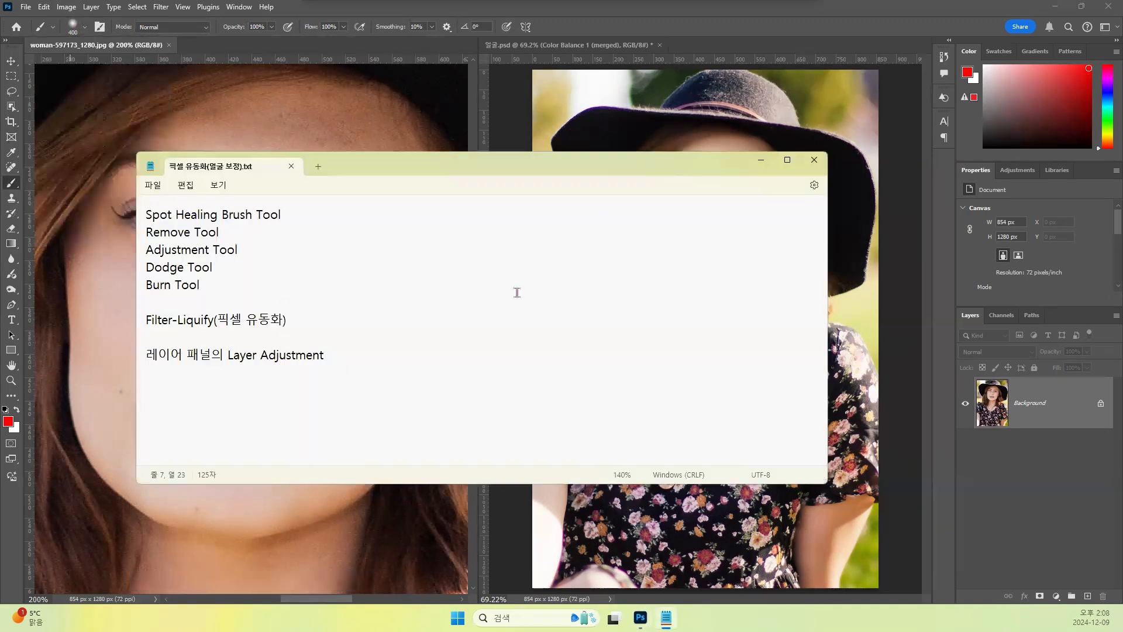
left_click(446, 314)
left_click(423, 349)
key("Return")
key("Return")
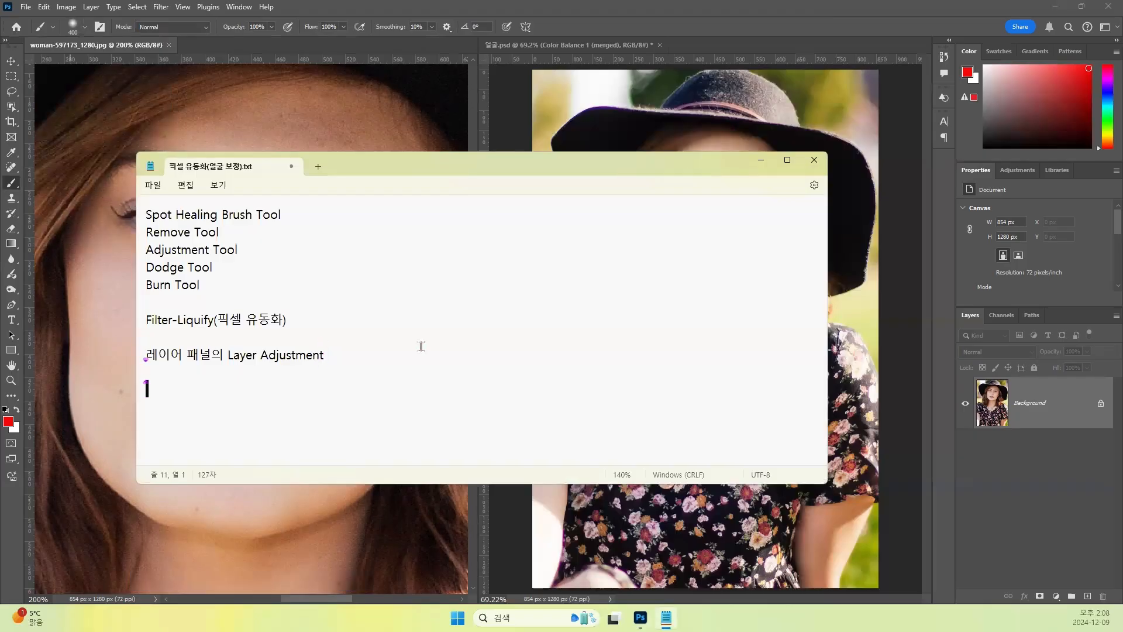
type("[    ]")
key("alt+F4")
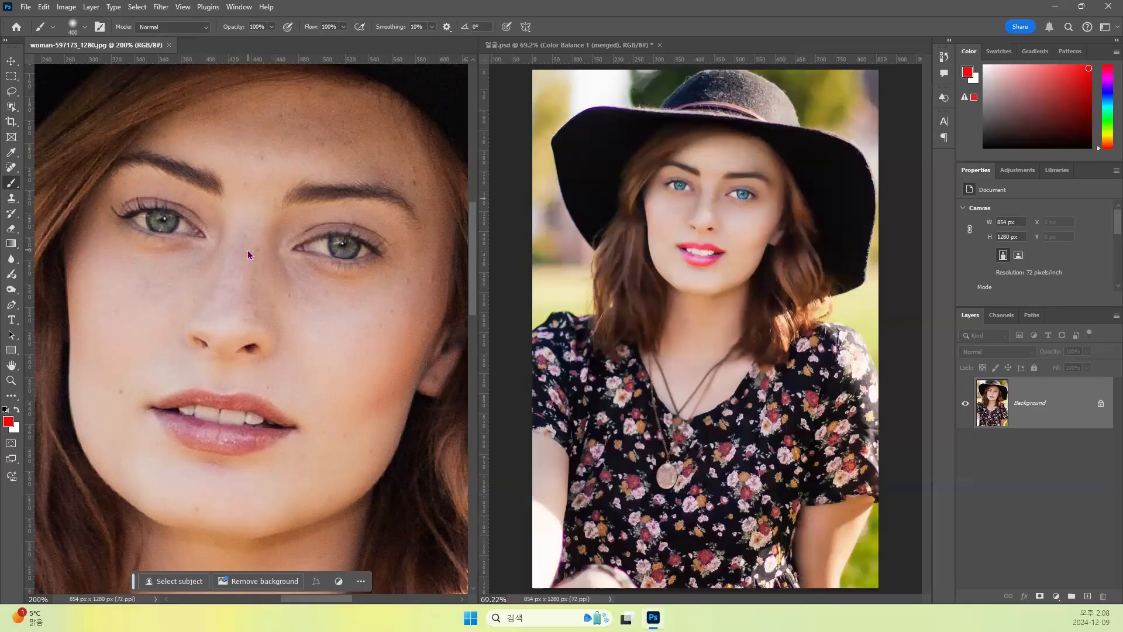
- Adjust the Brush Tool's size up and down, ending at 50 px
key("bracketleft")
key("bracketleft")
key("bracketleft")
key("bracketleft")
key("bracketleft")
key("bracketleft")
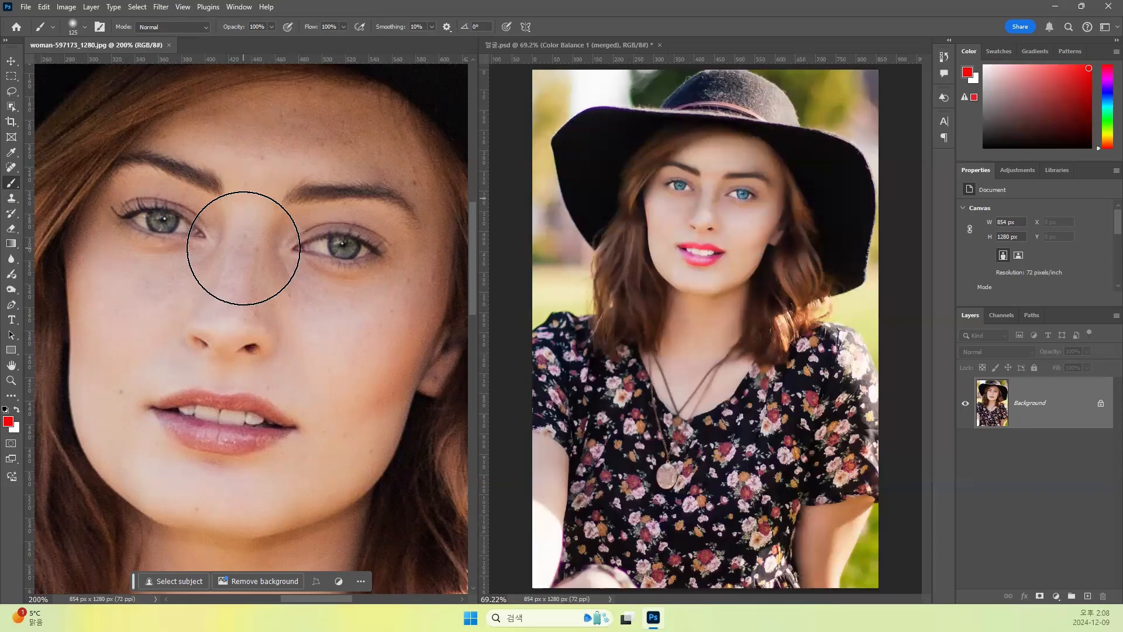
key("bracketright")
key("bracketright")
key("bracketright")
key("bracketleft")
key("bracketleft")
key("bracketleft")
key("bracketleft")
key("bracketleft")
key("bracketleft")
key("bracketleft")
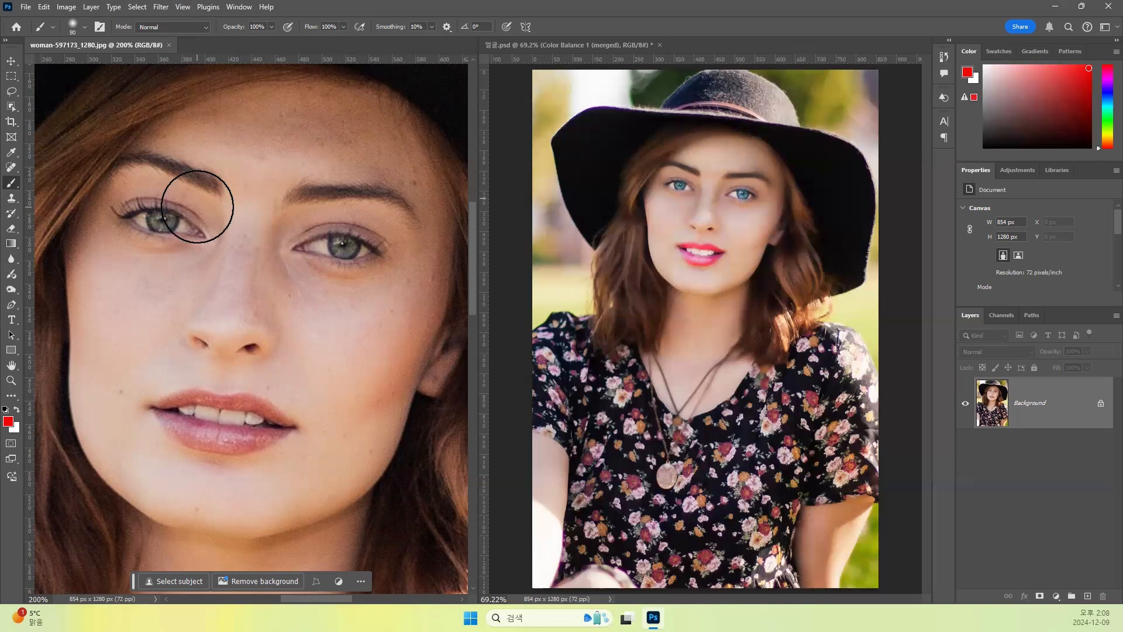
key("bracketleft")
key("bracketleft")
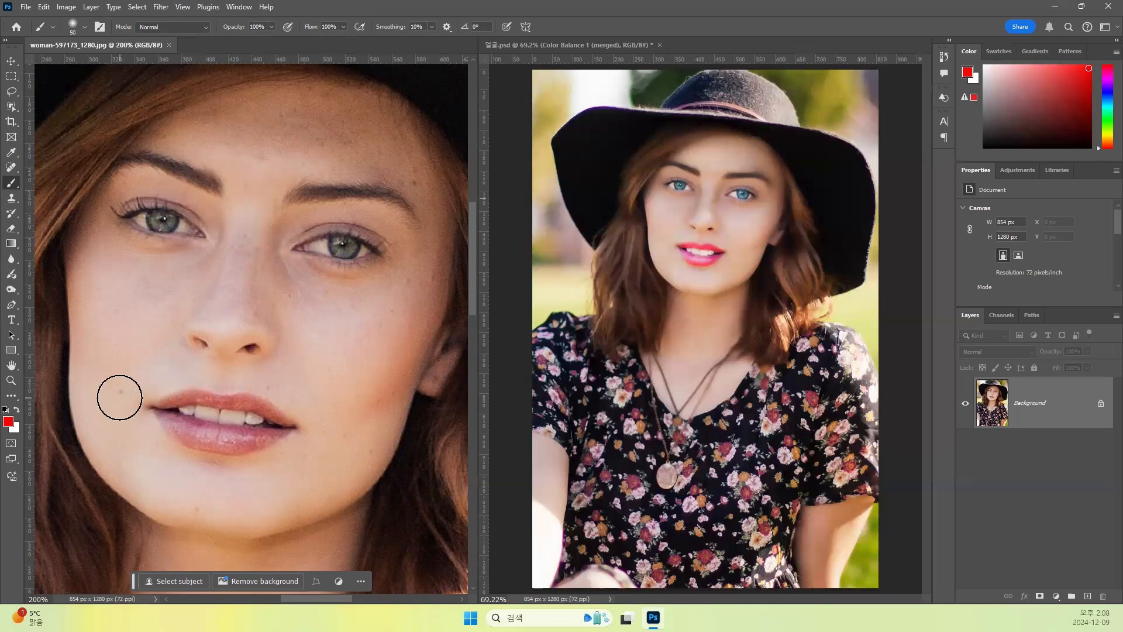
- Try a single soft red brush dab over the mole beside the mouth and undo it
left_click(119, 397)
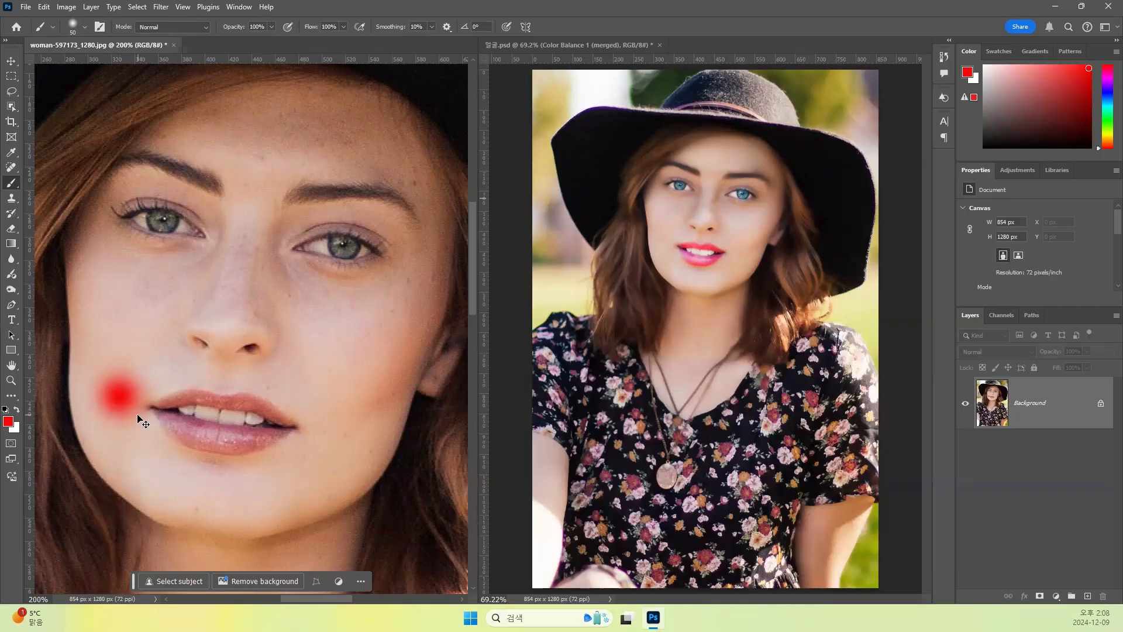
key("ctrl+z")
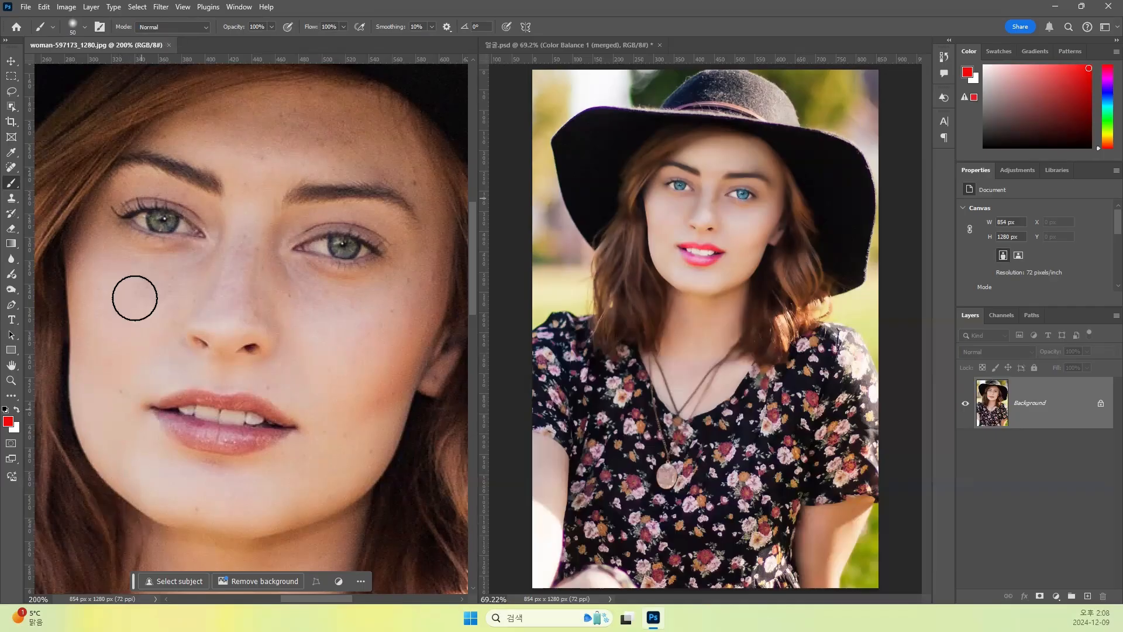
right_click(11, 187)
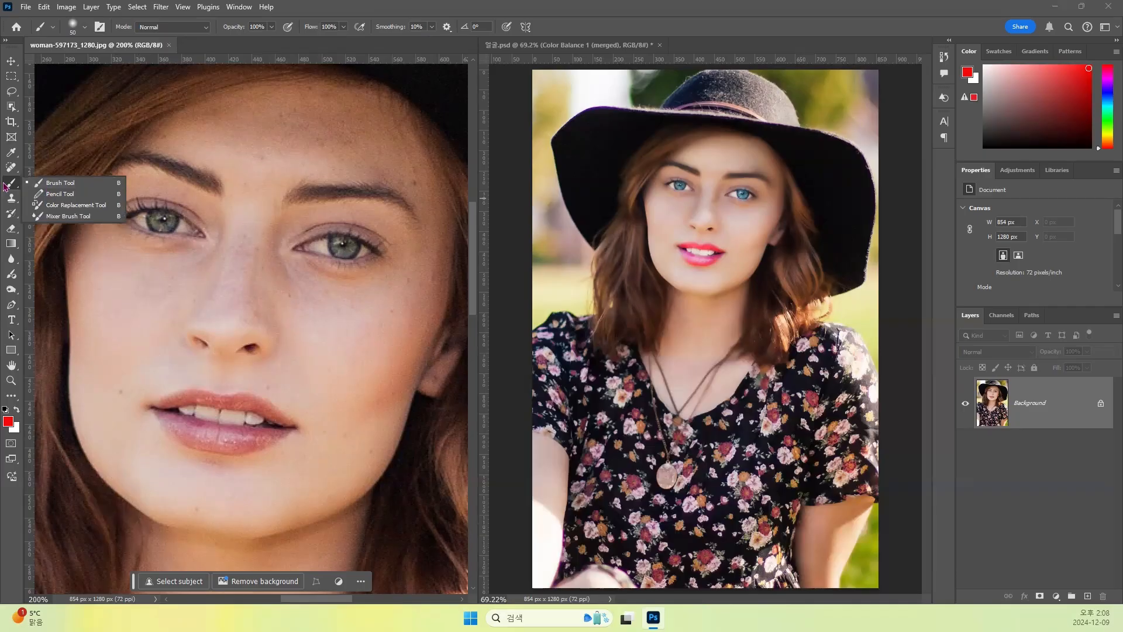
- Heal the mole beside the mouth with the Spot Healing Brush at 40 px, and also the spot on the chin
left_click(11, 168)
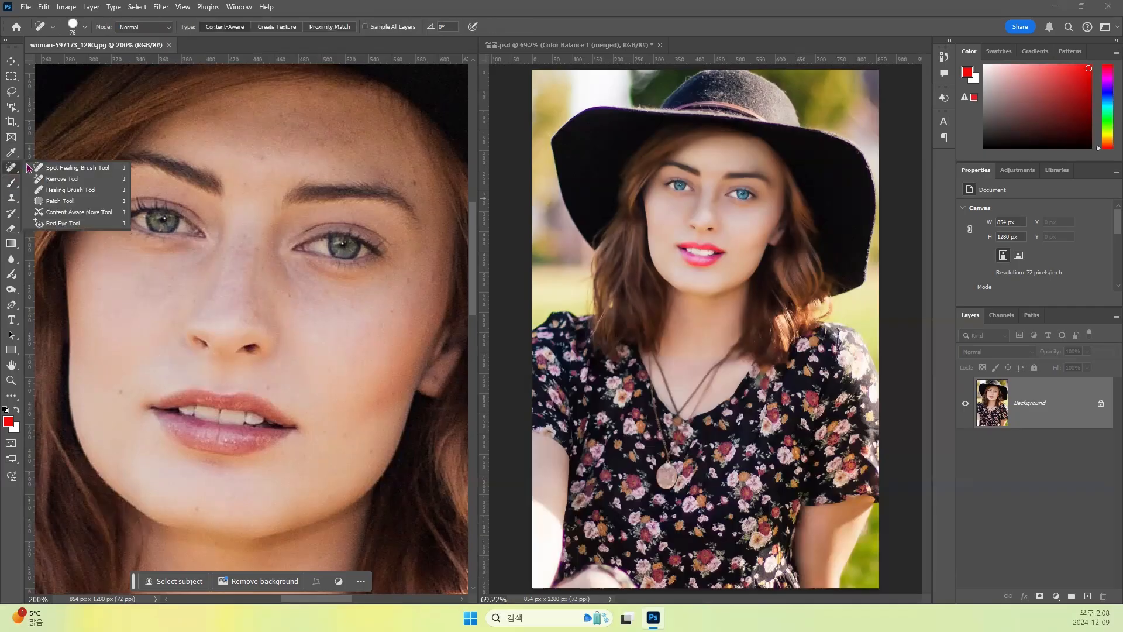
left_click(60, 169)
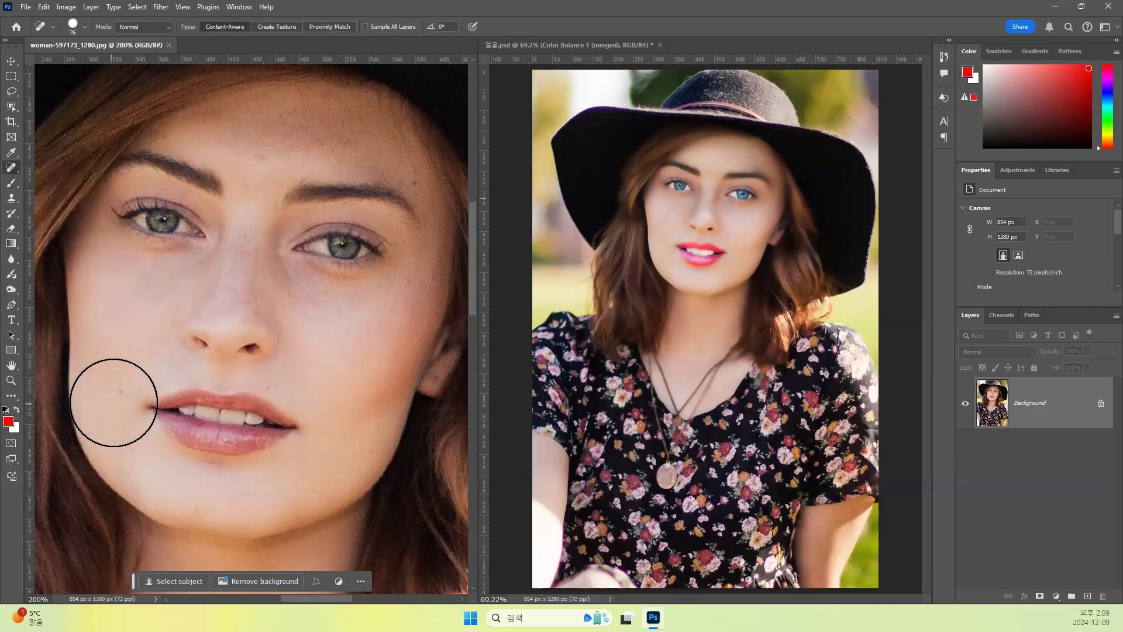
key("bracketleft")
key("bracketleft")
key("bracketleft")
key("bracketleft")
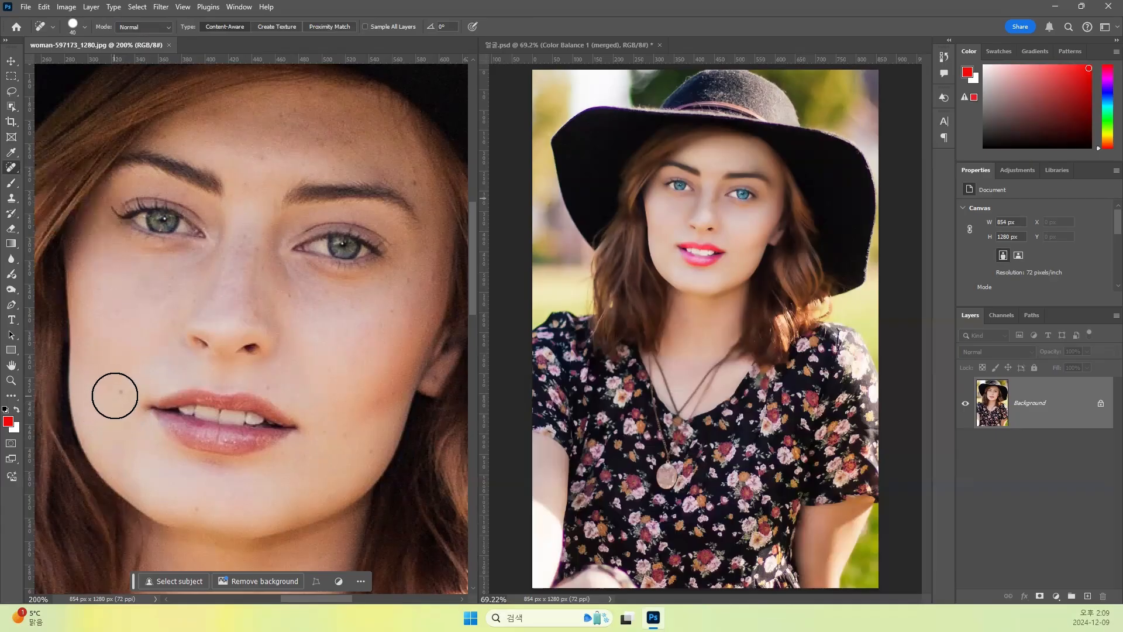
left_click(118, 392)
left_click(195, 505)
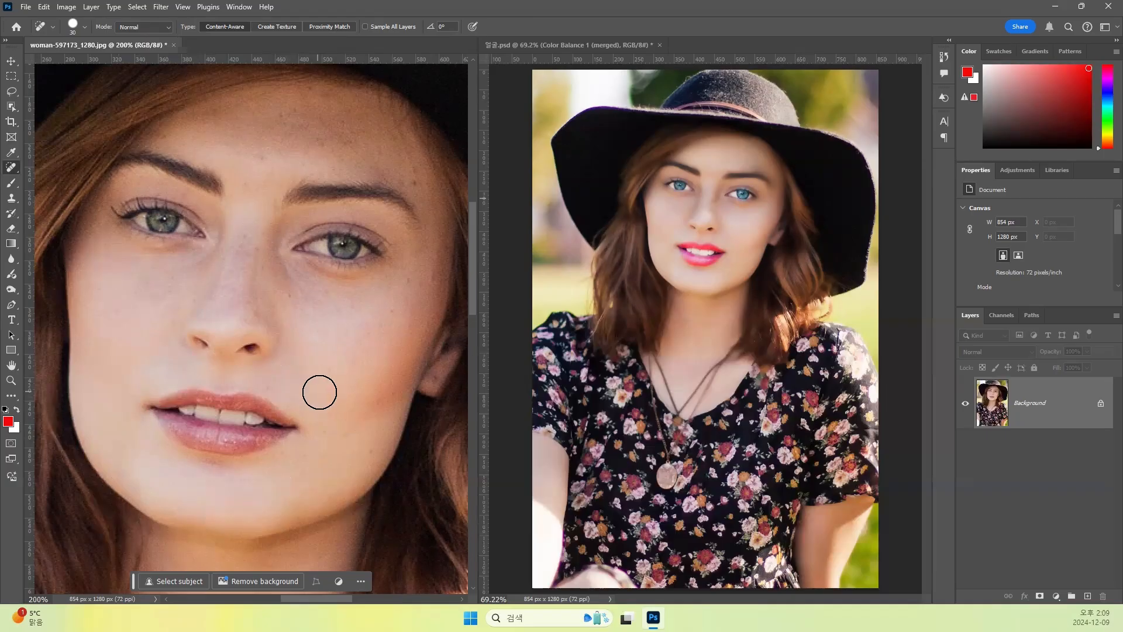
- Reduce the healing brush to 20 px and remove the small spots near the outer eyebrow and beside the nose
mouse_move(303, 351)
left_mouse_down()
mouse_move(285, 289)
mouse_move(301, 322)
mouse_move(328, 312)
left_mouse_up()
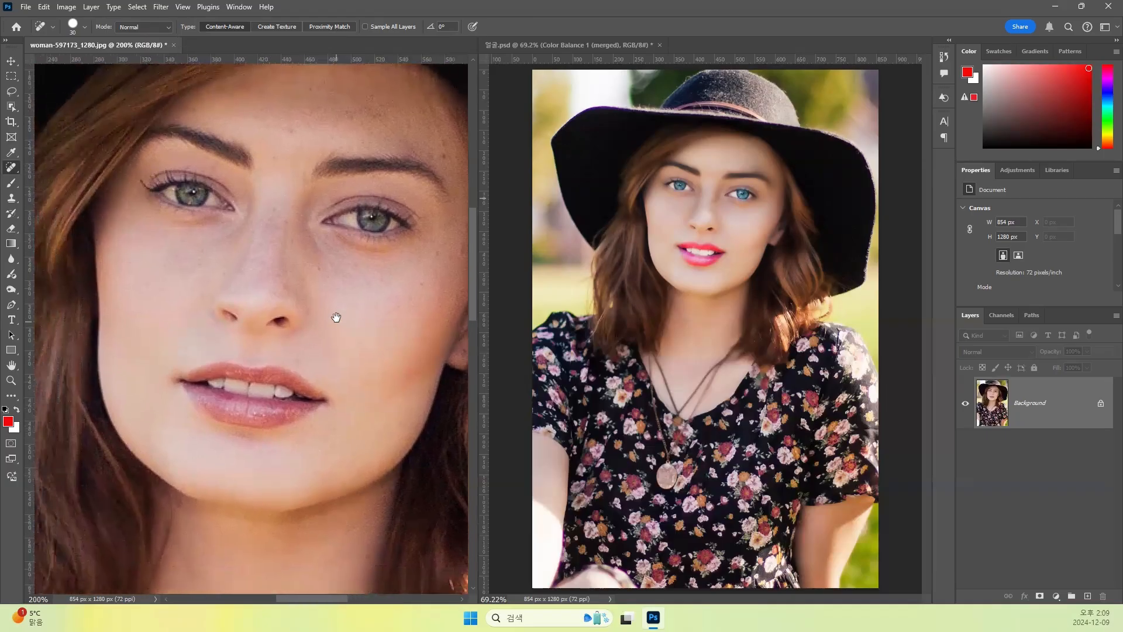
key("bracketleft")
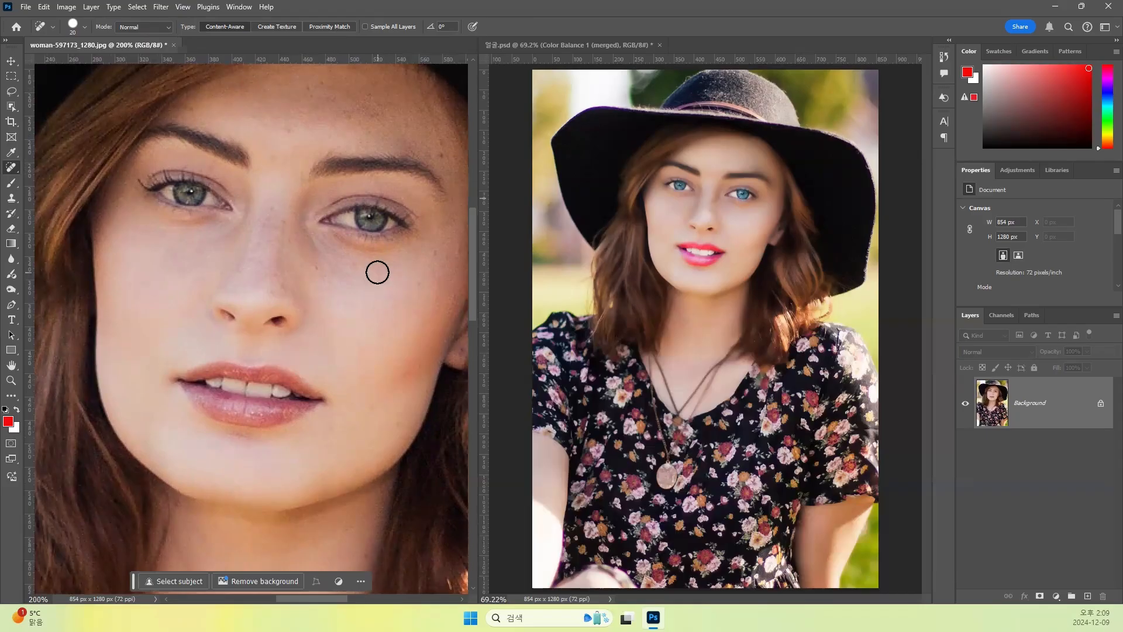
left_click_drag(365, 206, 285, 287)
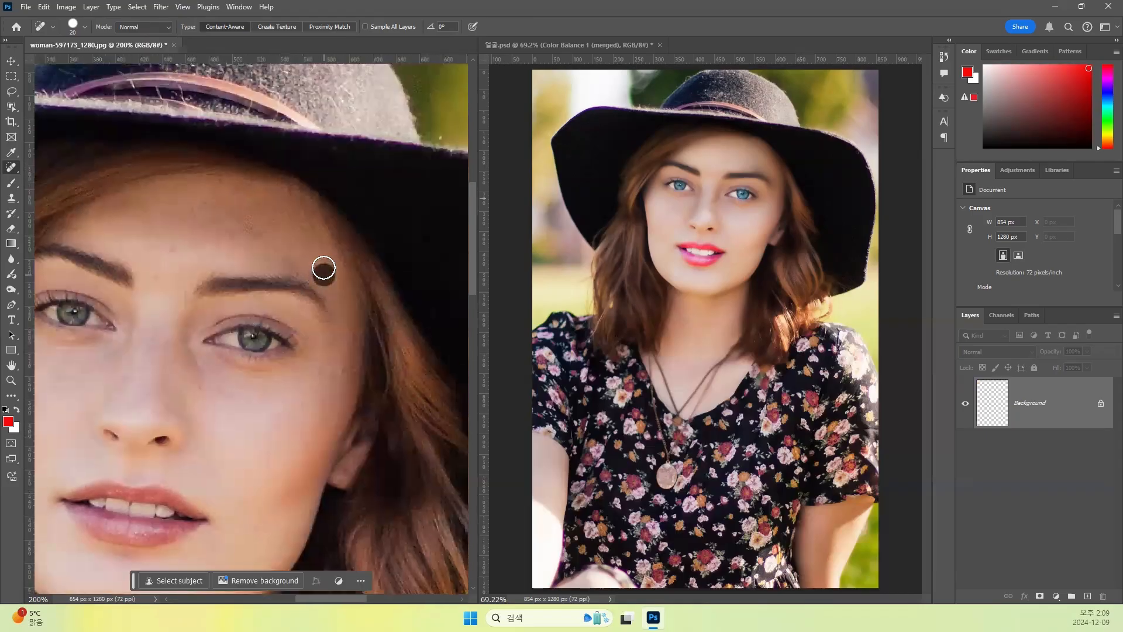
left_click_drag(169, 359, 212, 331)
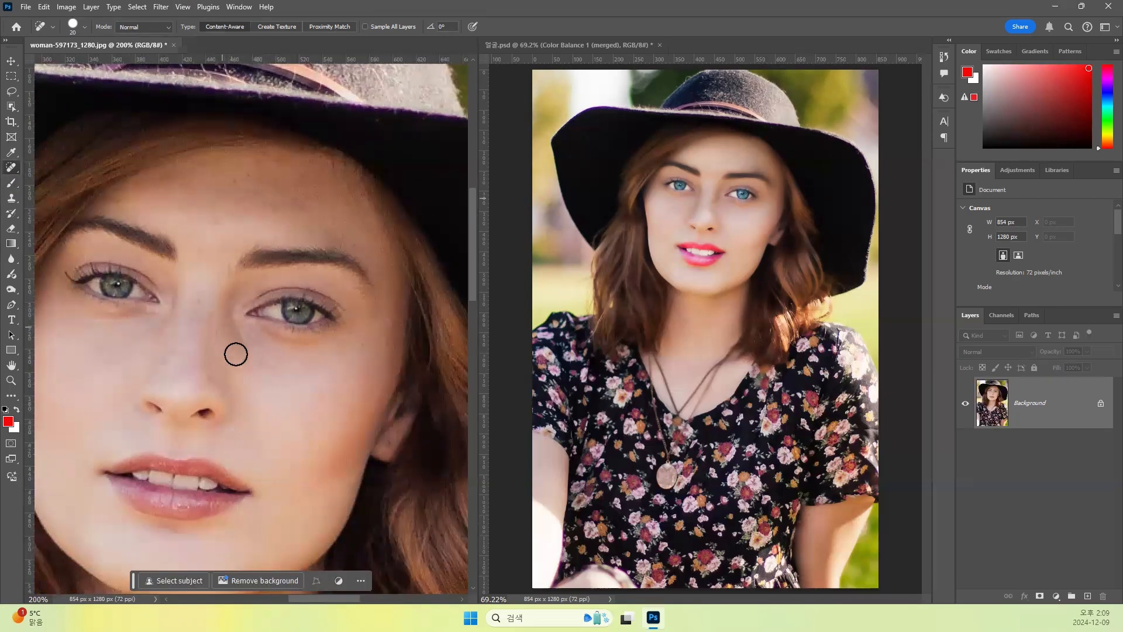
left_click(241, 361)
left_click(259, 364)
- Heal the small spots on the lower cheek near the jaw with the 20 px healing brush
left_click_drag(202, 358, 257, 358)
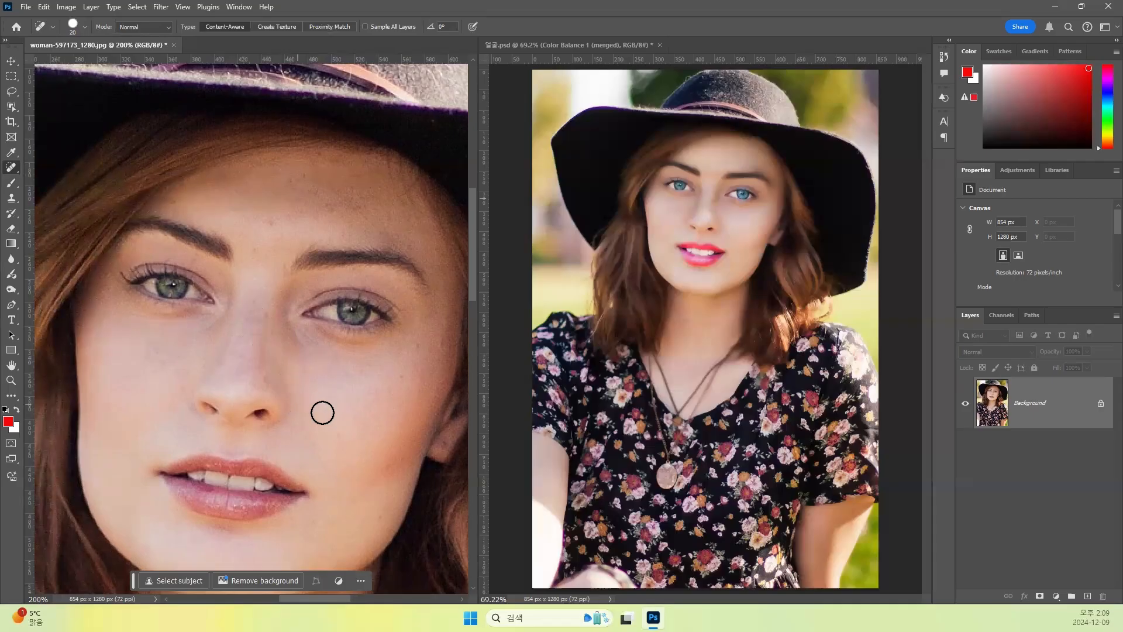
left_click_drag(334, 457, 294, 347)
left_click(340, 413)
left_click(316, 394)
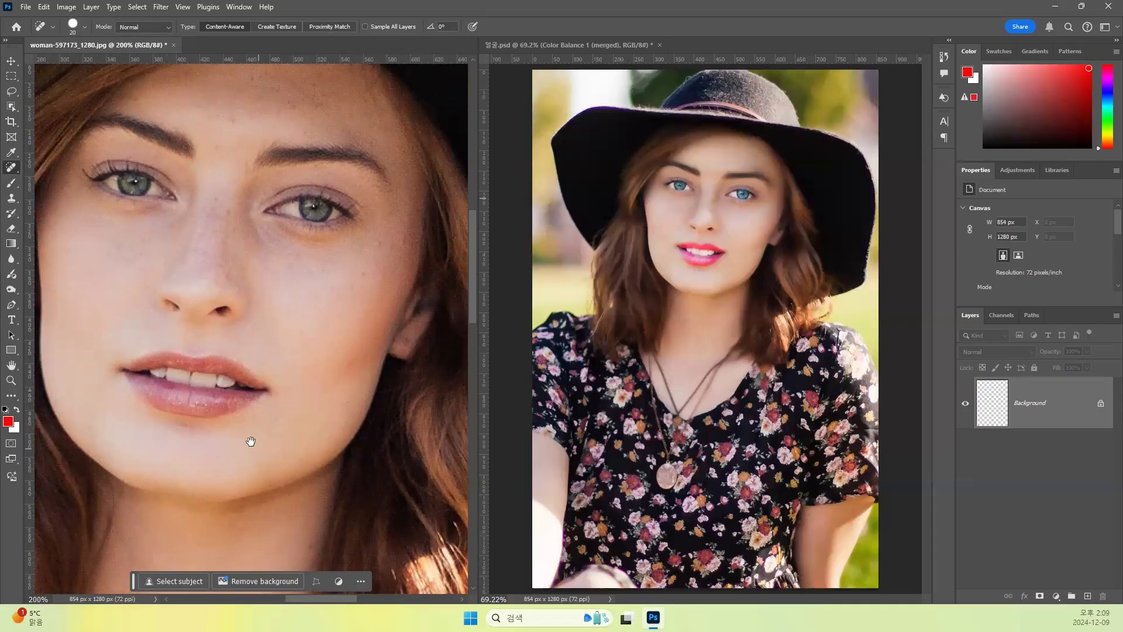
left_click_drag(251, 439, 269, 381)
left_click_drag(269, 472, 269, 506)
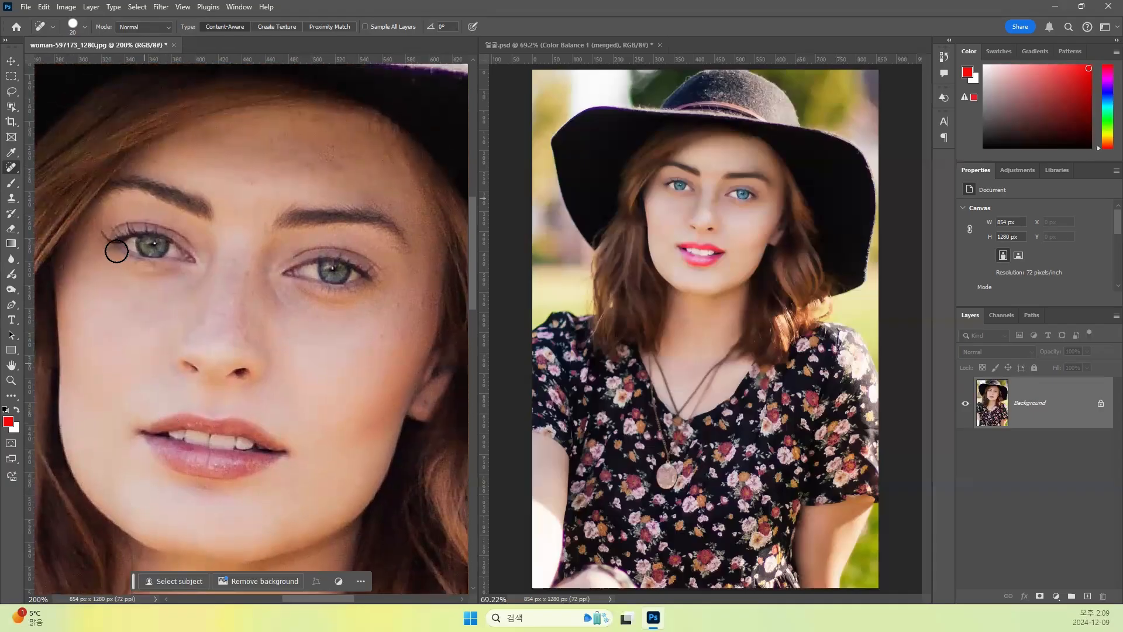
- Remove the freckles along the nose bridge and nose with the Remove Tool, reducing its brush to 50 px
right_click(13, 169)
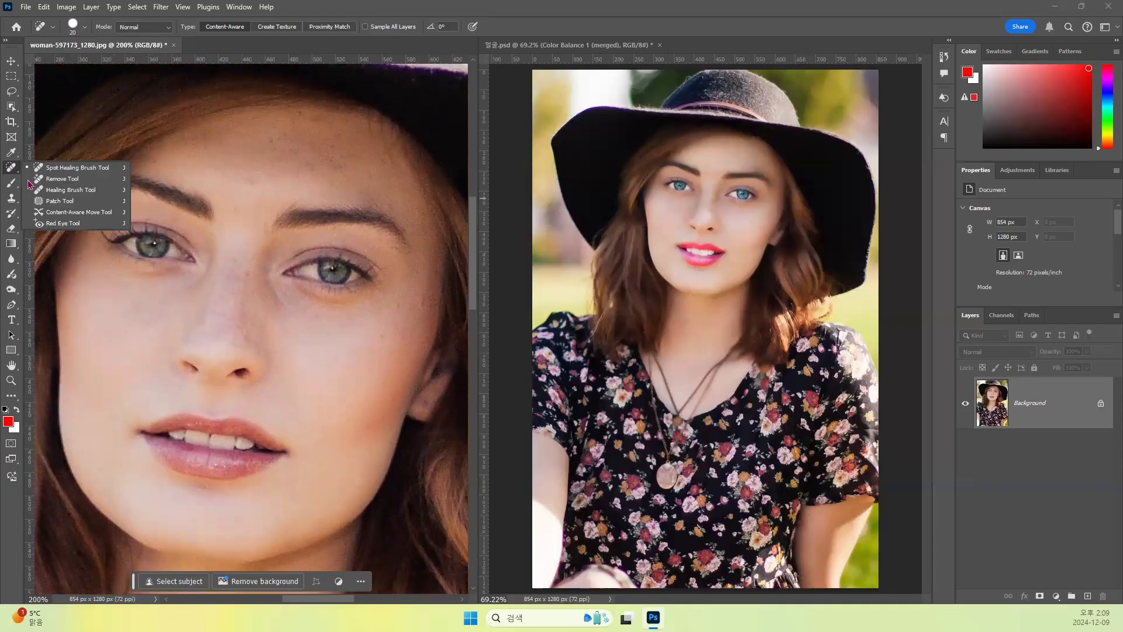
left_click(69, 180)
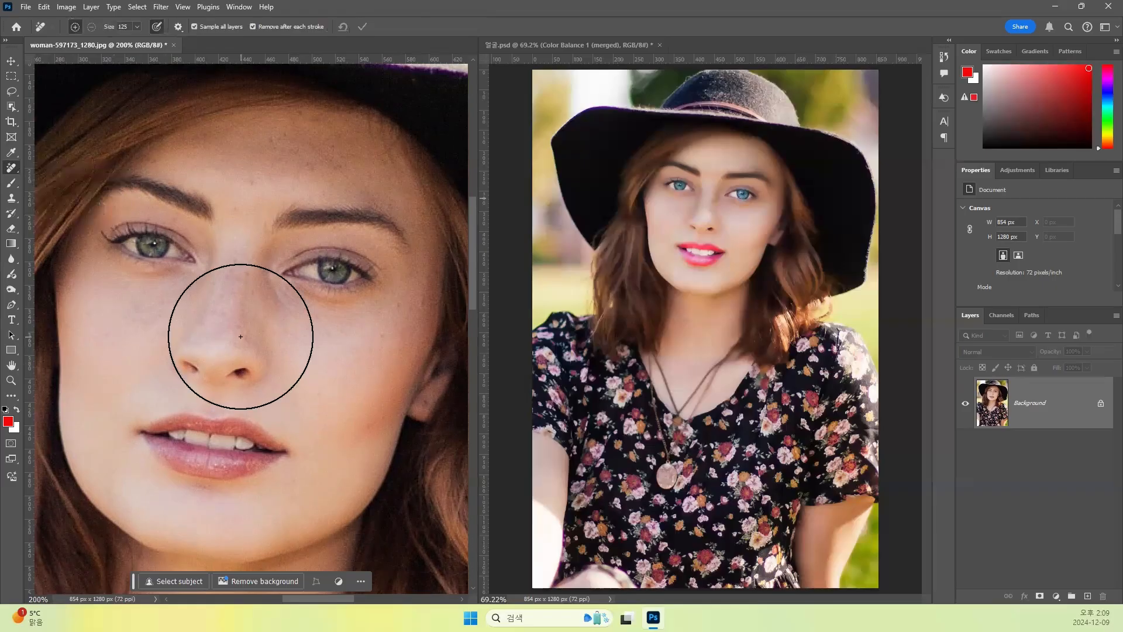
key("bracketleft")
key("bracketleft")
key("bracketleft")
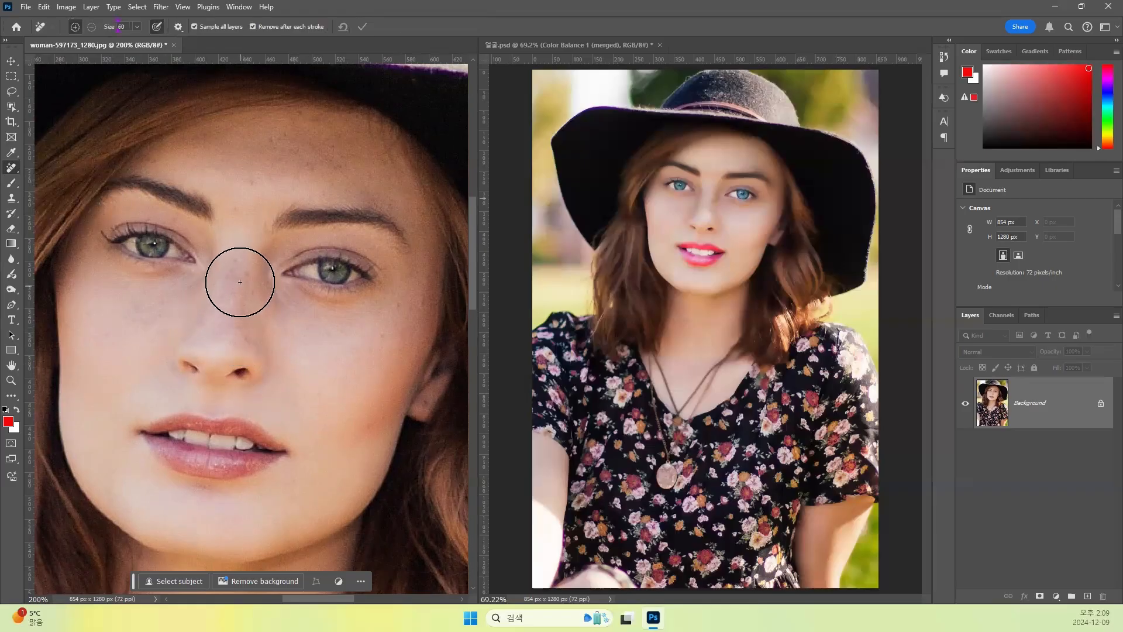
mouse_move(238, 279)
left_mouse_down()
mouse_move(208, 313)
mouse_move(265, 336)
left_mouse_up()
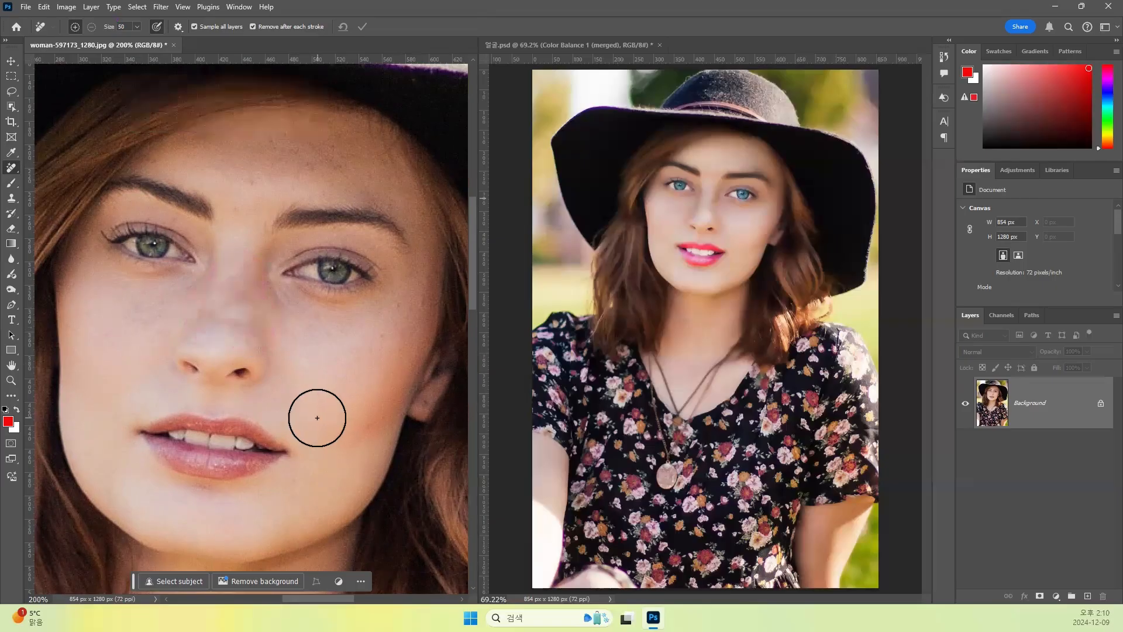
mouse_move(240, 317)
left_mouse_down()
mouse_move(226, 297)
mouse_move(233, 270)
left_mouse_up()
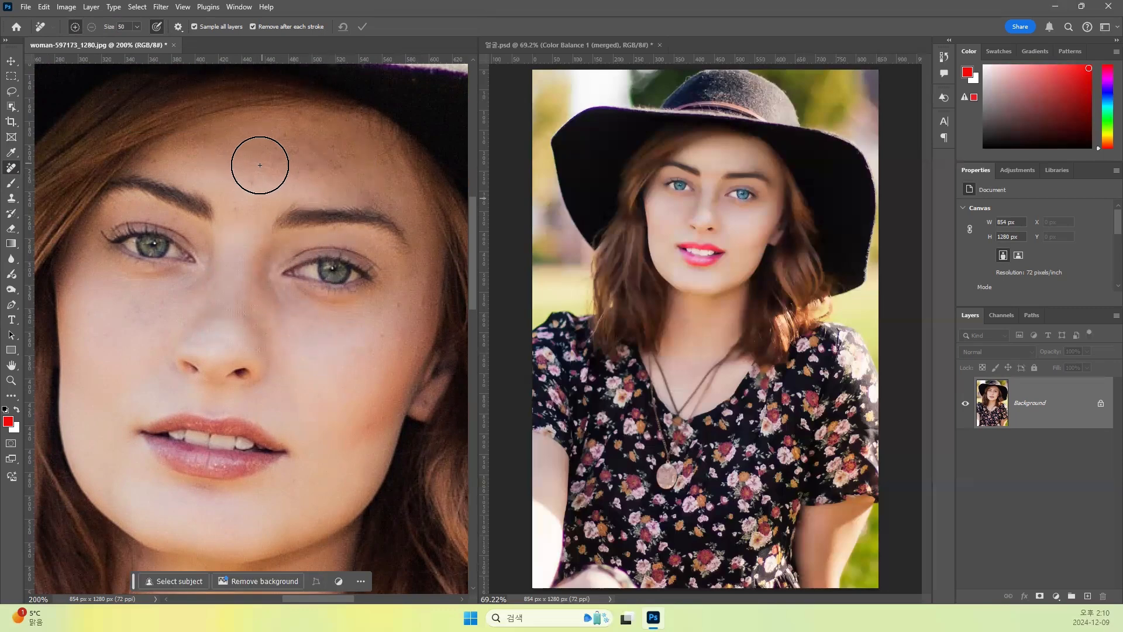
- Reduce the Remove Tool brush to 35 px and clear the spots across the forehead
key("bracketleft")
key("bracketleft")
key("bracketleft")
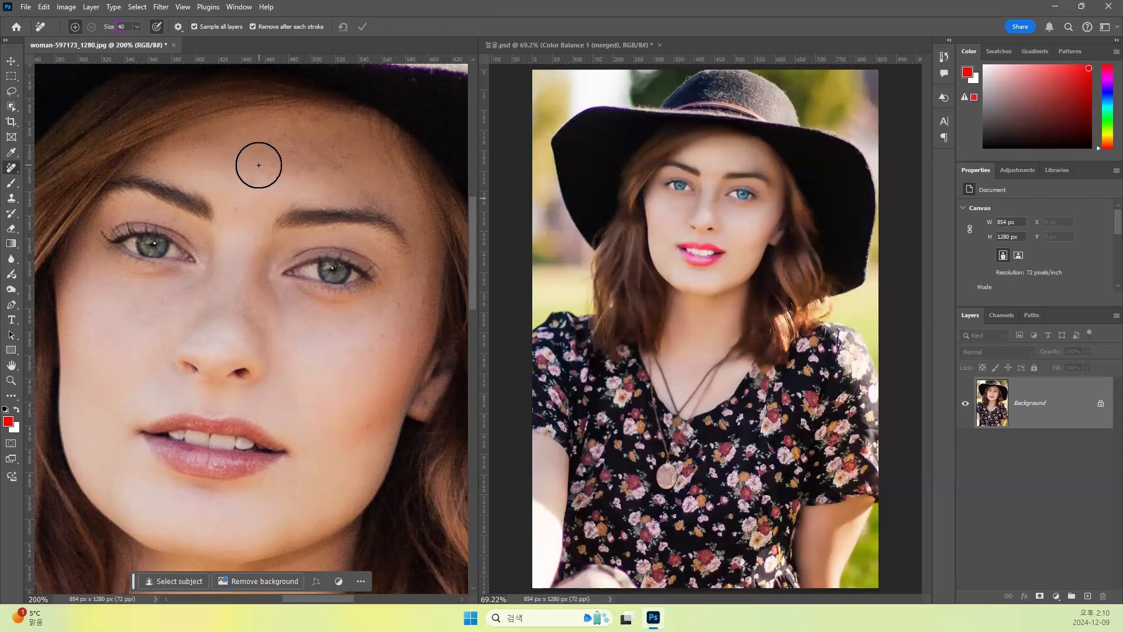
mouse_move(184, 151)
left_mouse_down()
mouse_move(347, 143)
mouse_move(297, 130)
mouse_move(285, 130)
mouse_move(310, 155)
mouse_move(244, 157)
mouse_move(251, 170)
mouse_move(356, 168)
mouse_move(399, 190)
mouse_move(375, 154)
mouse_move(166, 157)
mouse_move(243, 177)
mouse_move(363, 179)
left_mouse_up()
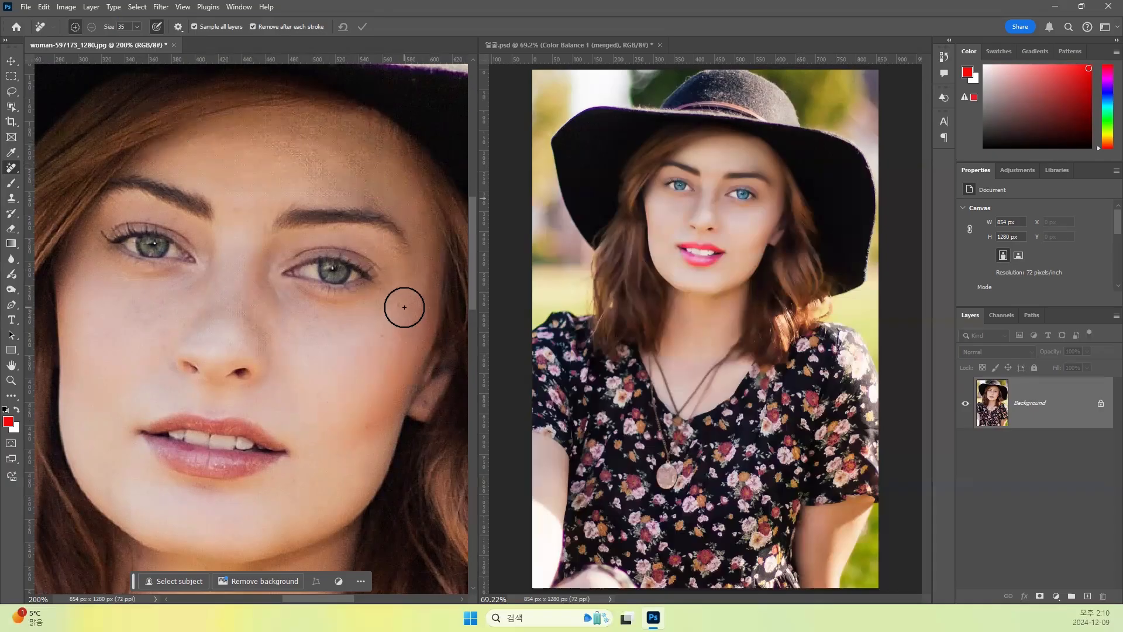
- Heal the remaining small spots on the outer cheek by the ear and on the forehead with the Spot Healing Brush at 20 px
right_click(14, 172)
left_click(78, 167)
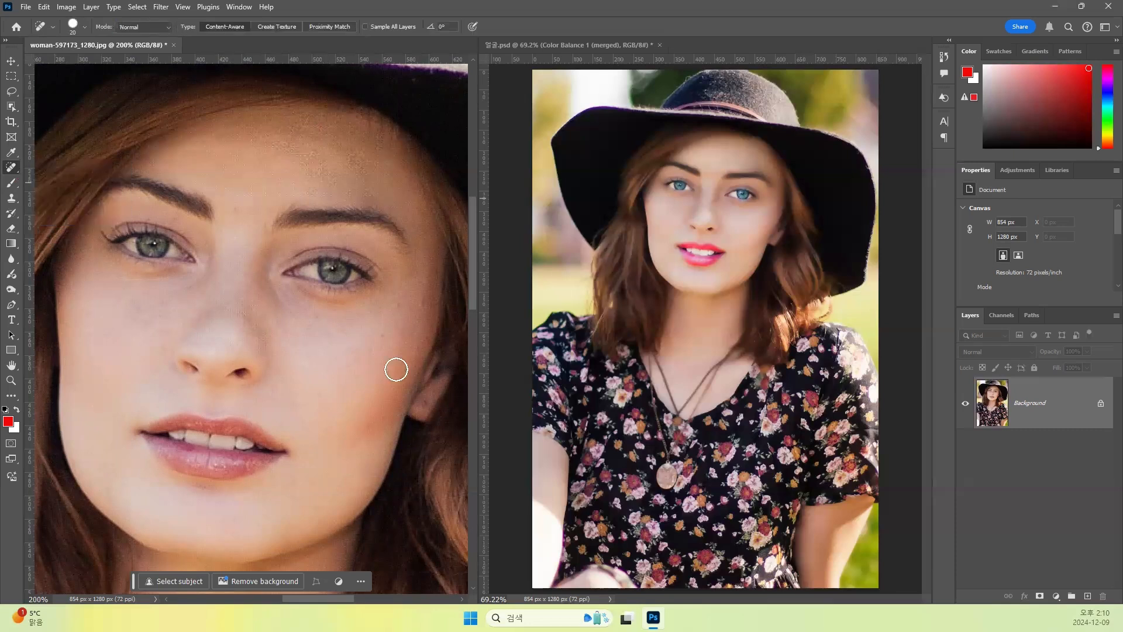
left_click(397, 305)
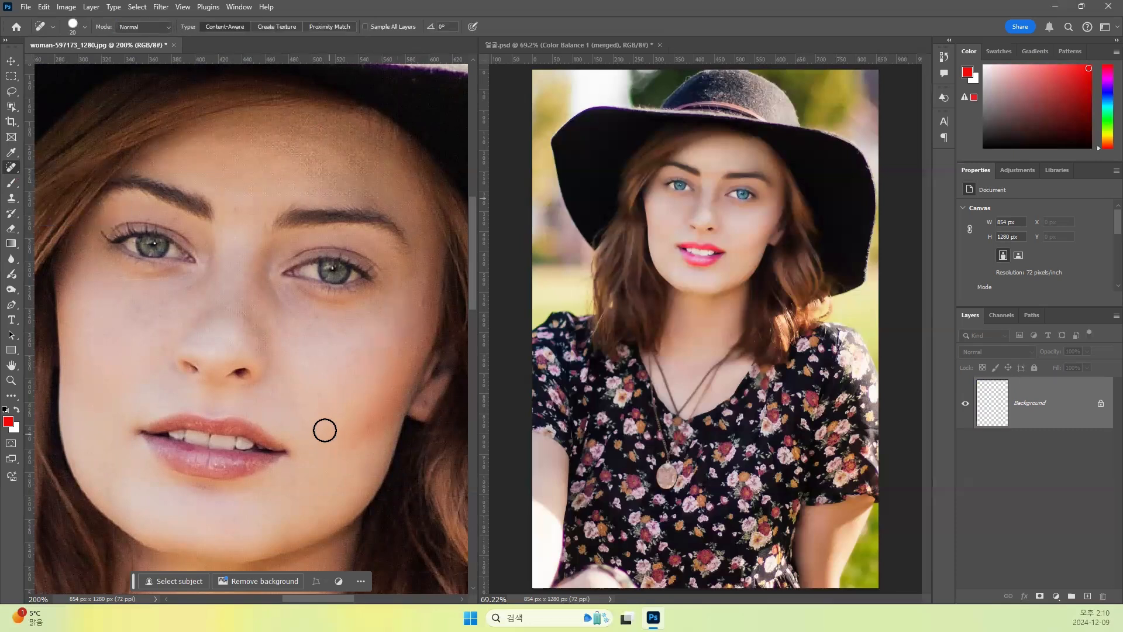
left_click(425, 299)
key("space")
mouse_move(265, 426)
left_mouse_down()
mouse_move(268, 284)
mouse_move(276, 395)
left_mouse_up()
key("space")
left_click_drag(279, 285, 267, 417)
left_click_drag(322, 238, 319, 252)
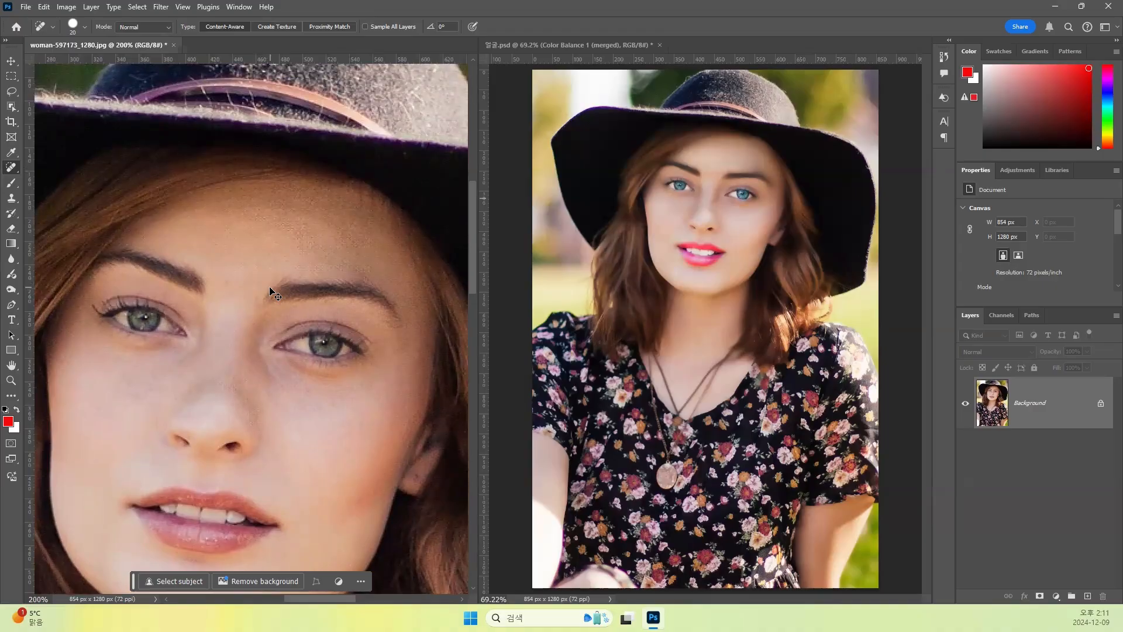
- Brighten the white of the eye on the image's left side with the Dodge Tool at 10 px, Midtones range and 50% exposure
key("ctrl+minus")
key("space")
left_click_drag(272, 313, 270, 298)
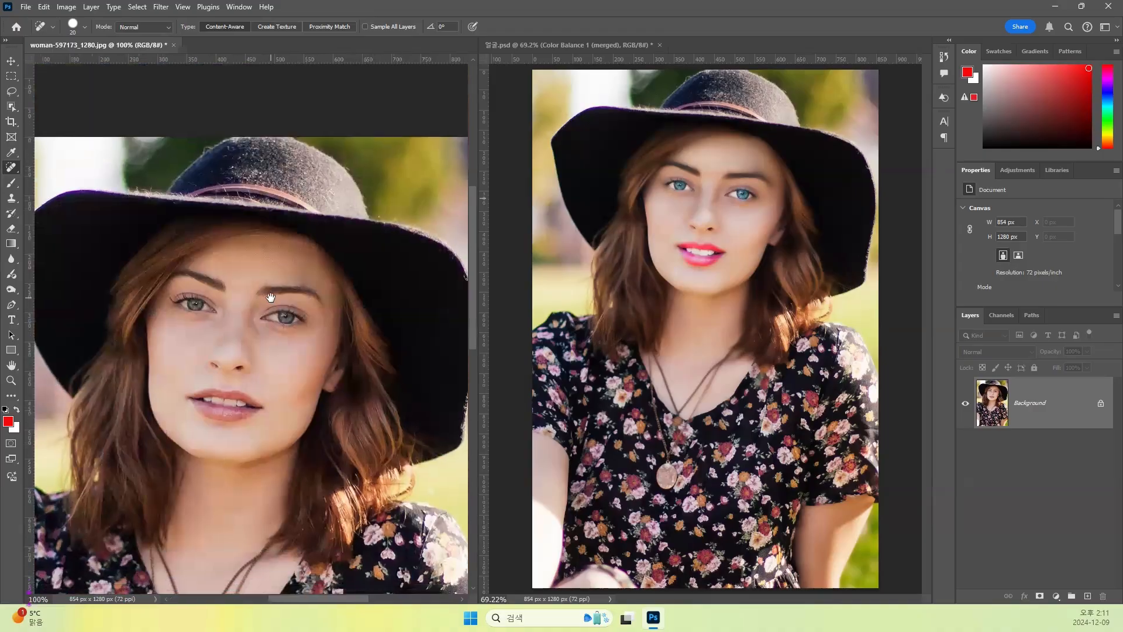
key("ctrl+plus")
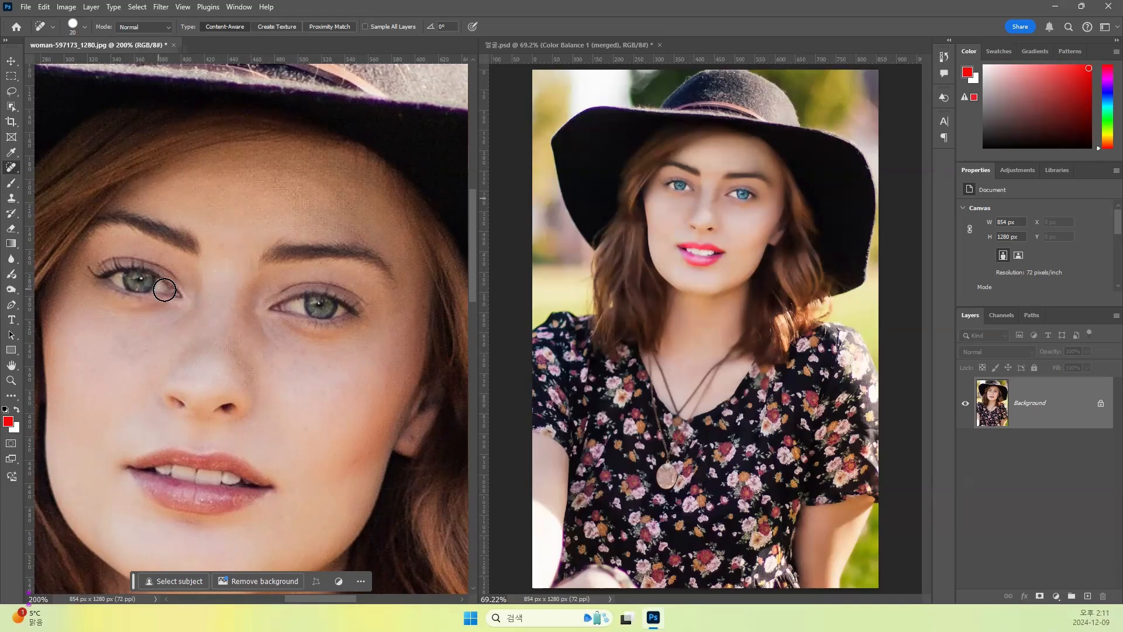
left_click(12, 292)
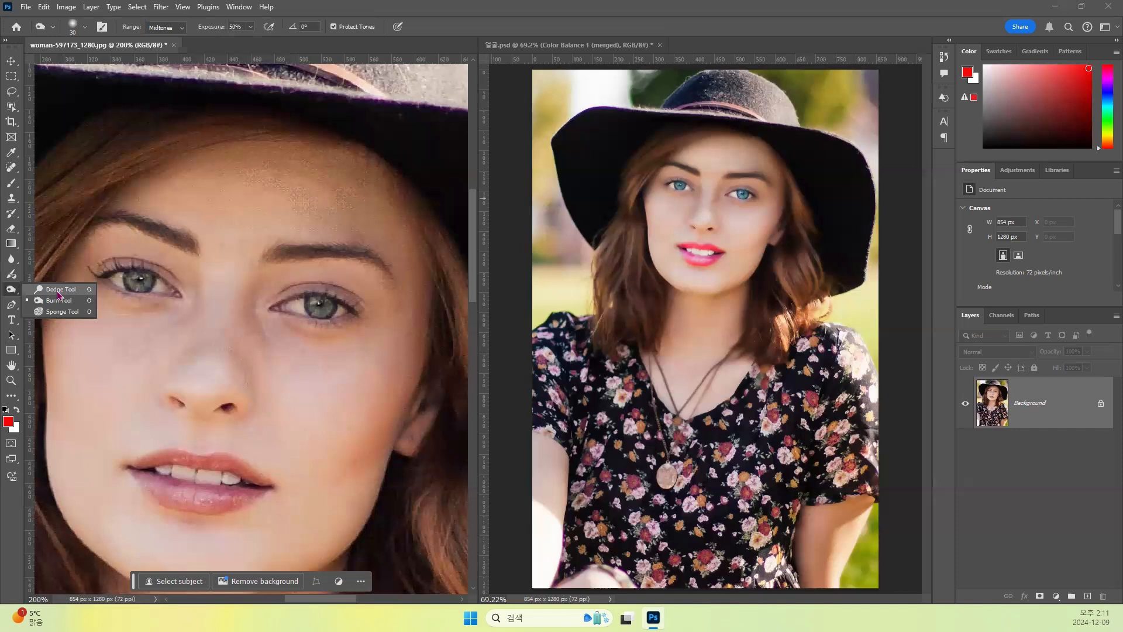
left_click(58, 290)
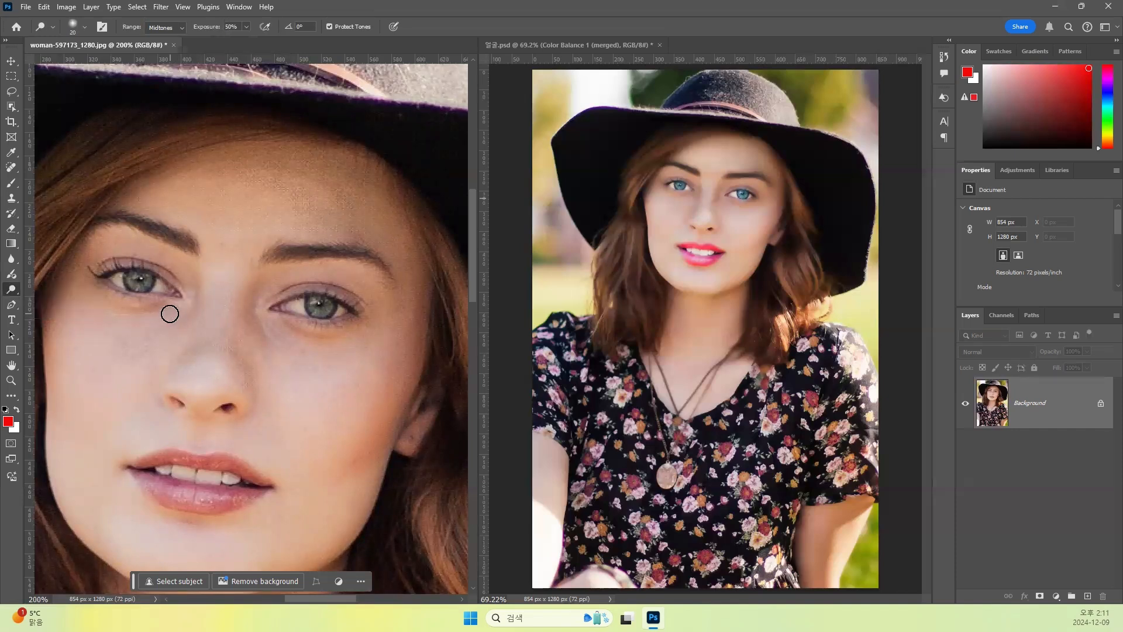
scroll(173, 303, "up", 2)
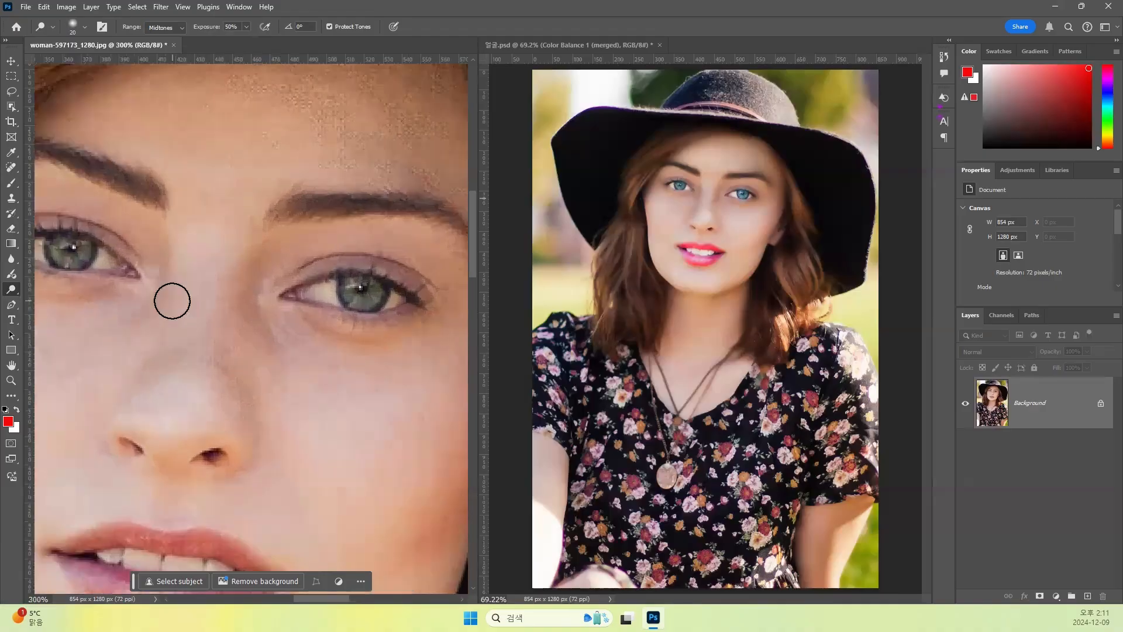
left_click_drag(321, 413, 425, 480)
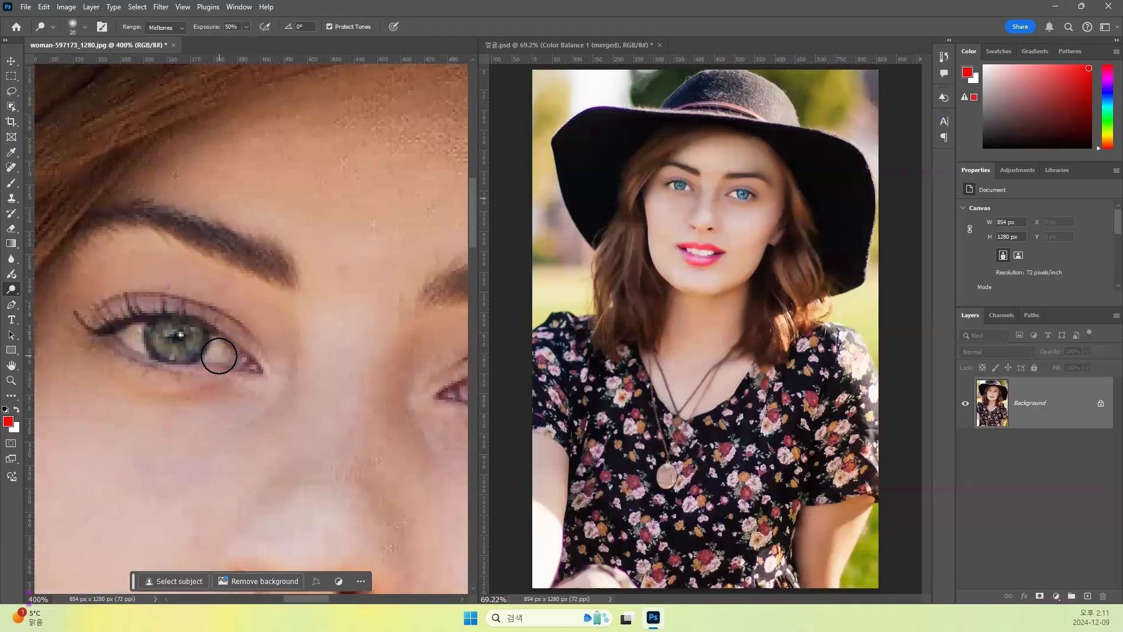
key("bracketleft")
mouse_move(217, 348)
left_mouse_down()
mouse_move(231, 413)
mouse_move(209, 358)
left_mouse_up()
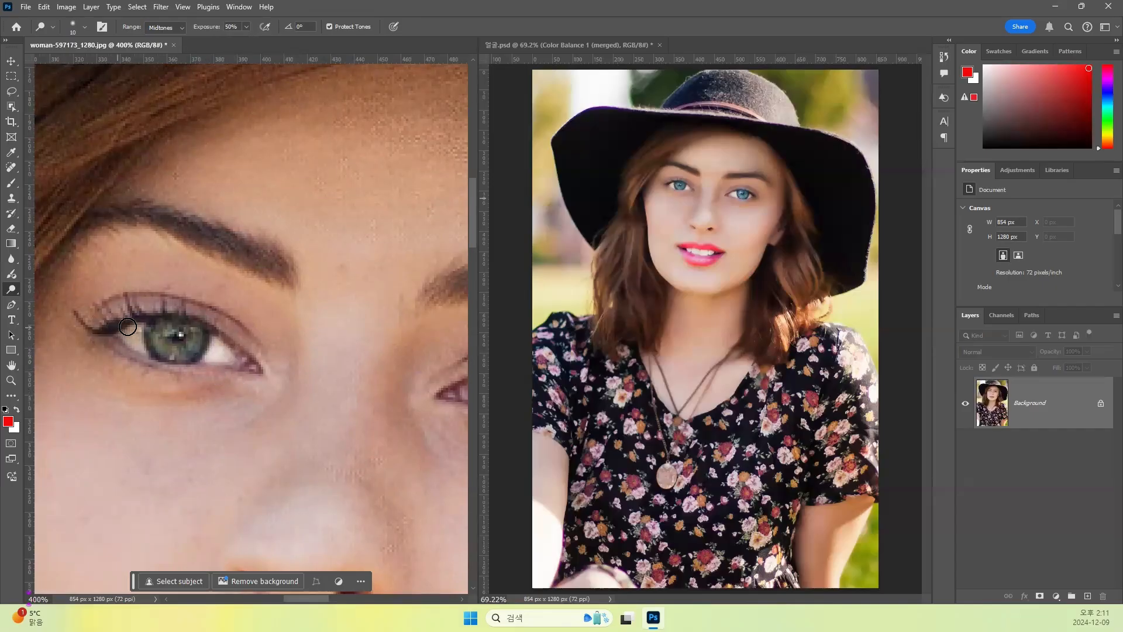
left_click_drag(123, 331, 155, 360)
- Brighten the white of the other eye with the Dodge Tool at 10 px and touch up the first eye again
left_click_drag(291, 382, 129, 366)
mouse_move(333, 337)
left_mouse_down()
mouse_move(304, 342)
mouse_move(333, 351)
mouse_move(345, 336)
mouse_move(409, 353)
mouse_move(421, 343)
mouse_move(413, 348)
left_mouse_up()
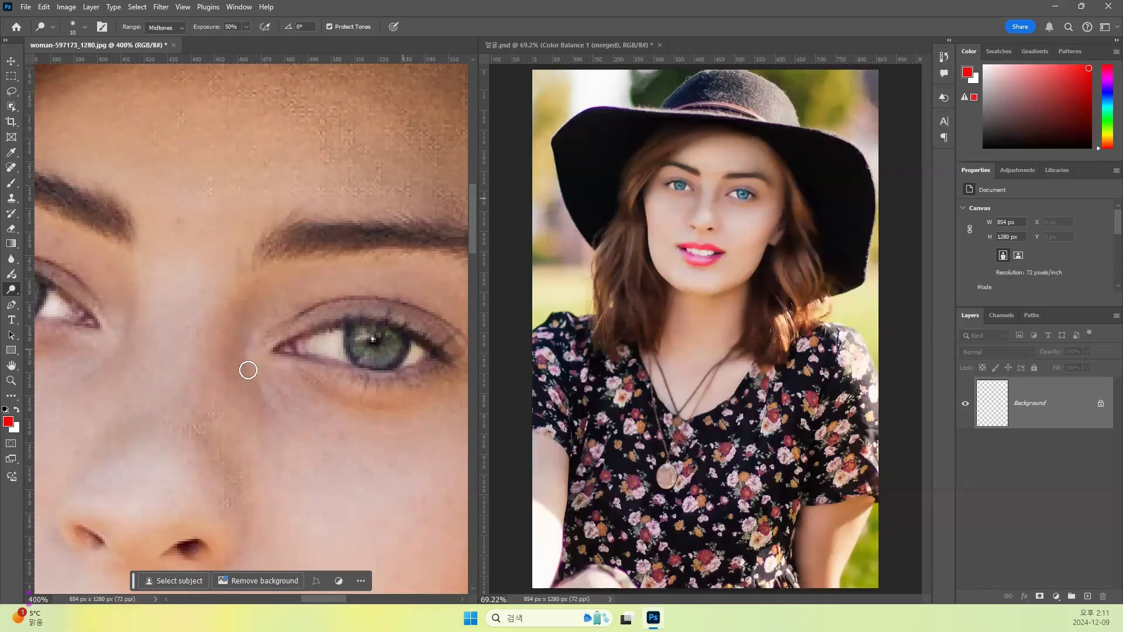
left_click_drag(259, 397, 369, 436)
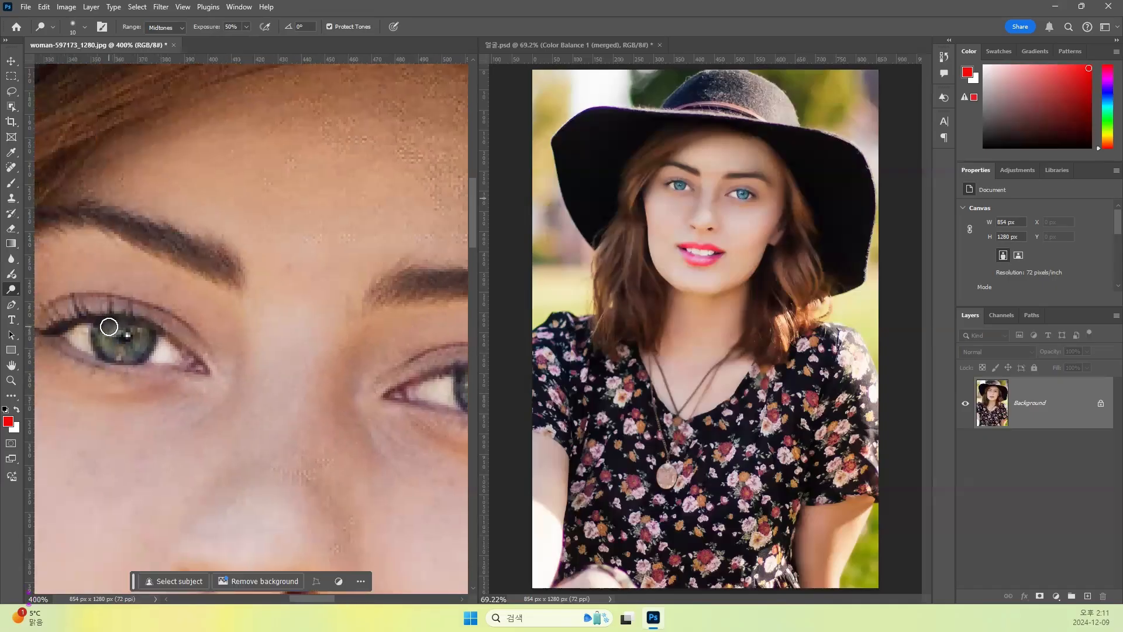
mouse_move(100, 337)
left_mouse_down()
mouse_move(136, 351)
mouse_move(112, 331)
mouse_move(148, 351)
mouse_move(82, 345)
left_mouse_up()
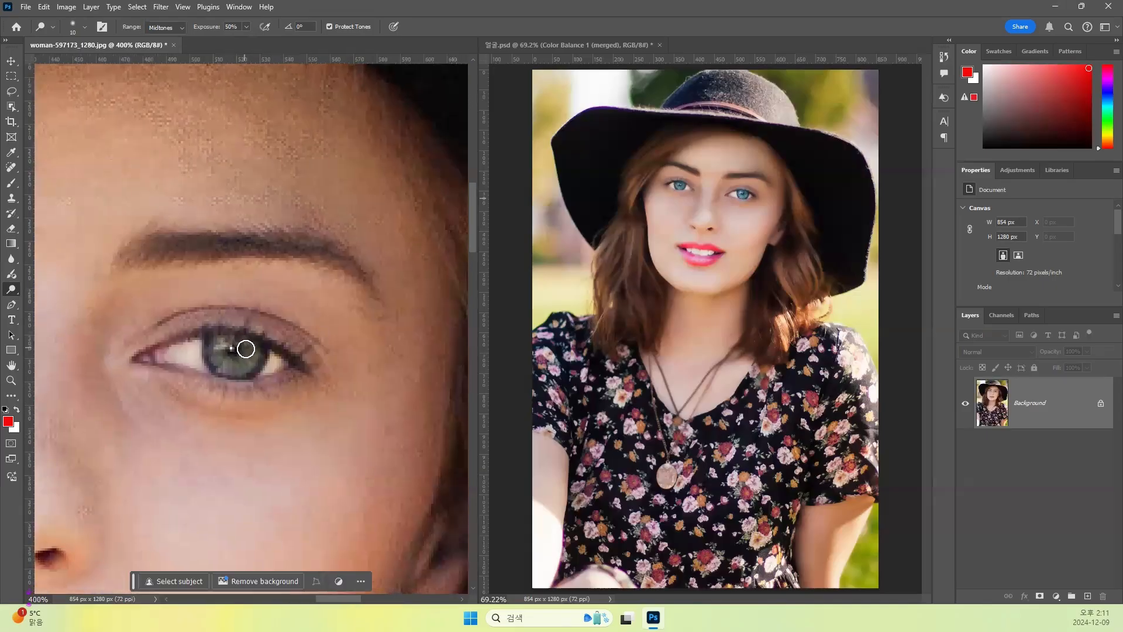
scroll(260, 364, "down", 3)
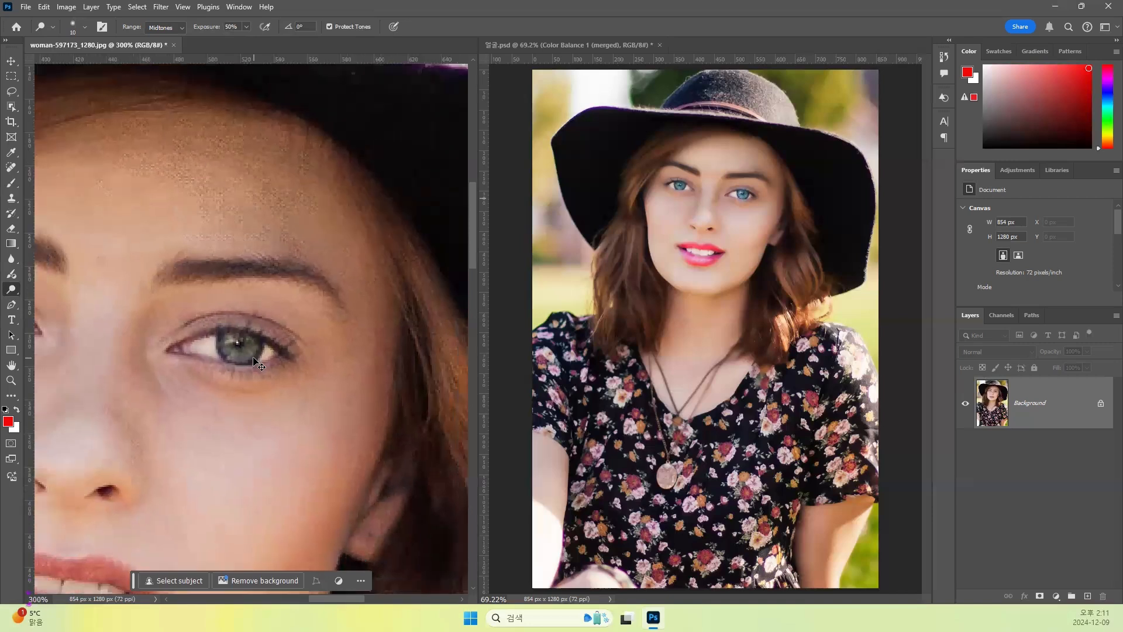
left_click_drag(162, 334, 211, 347)
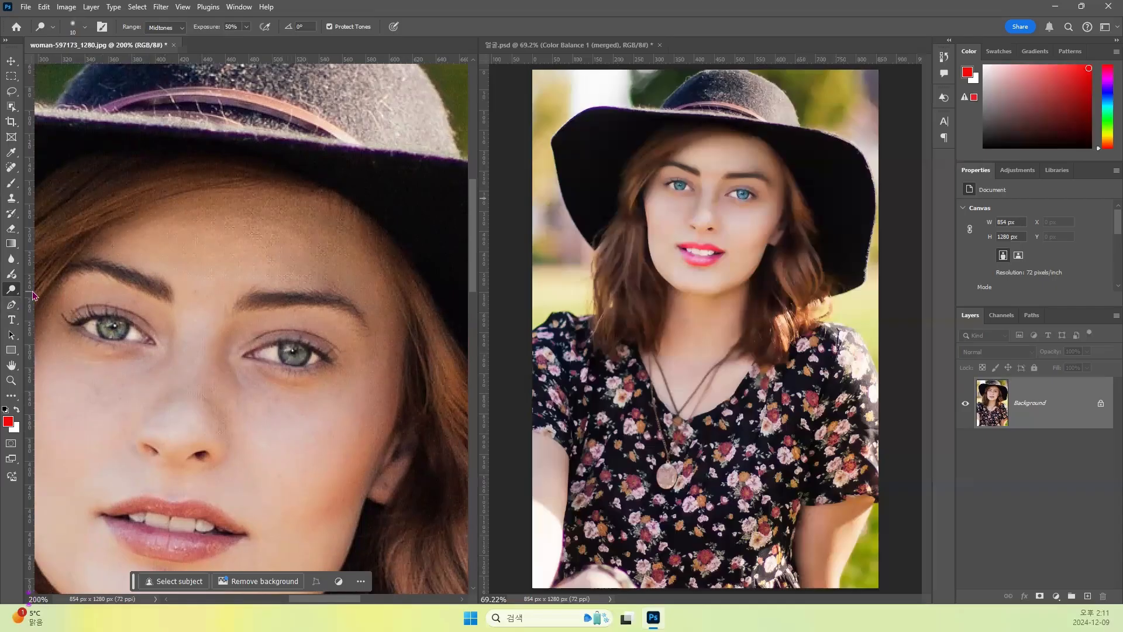
- Brighten both irises using the Adjustment Brush with the Brightness/Contrast adjustment and a 30 px brush
left_click(11, 276)
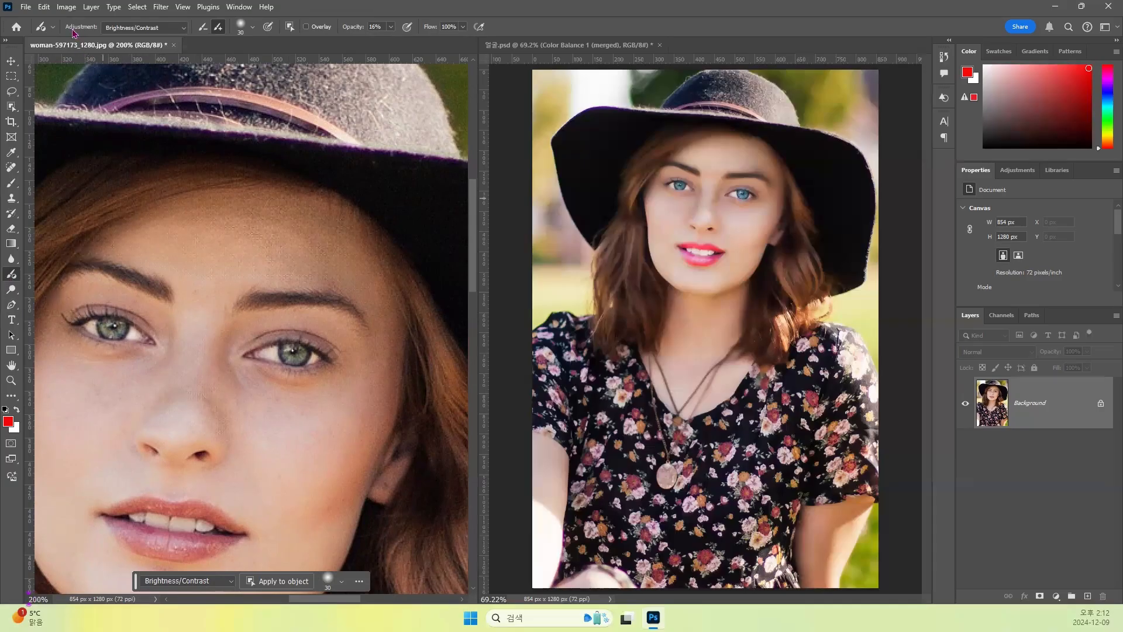
left_click(141, 29)
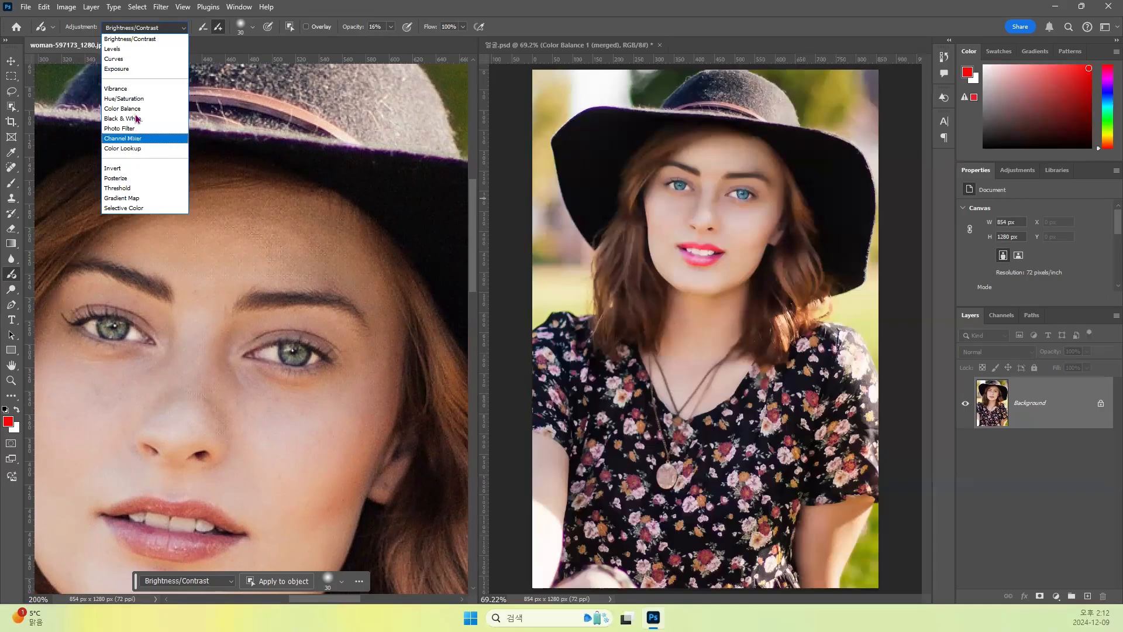
left_click(131, 39)
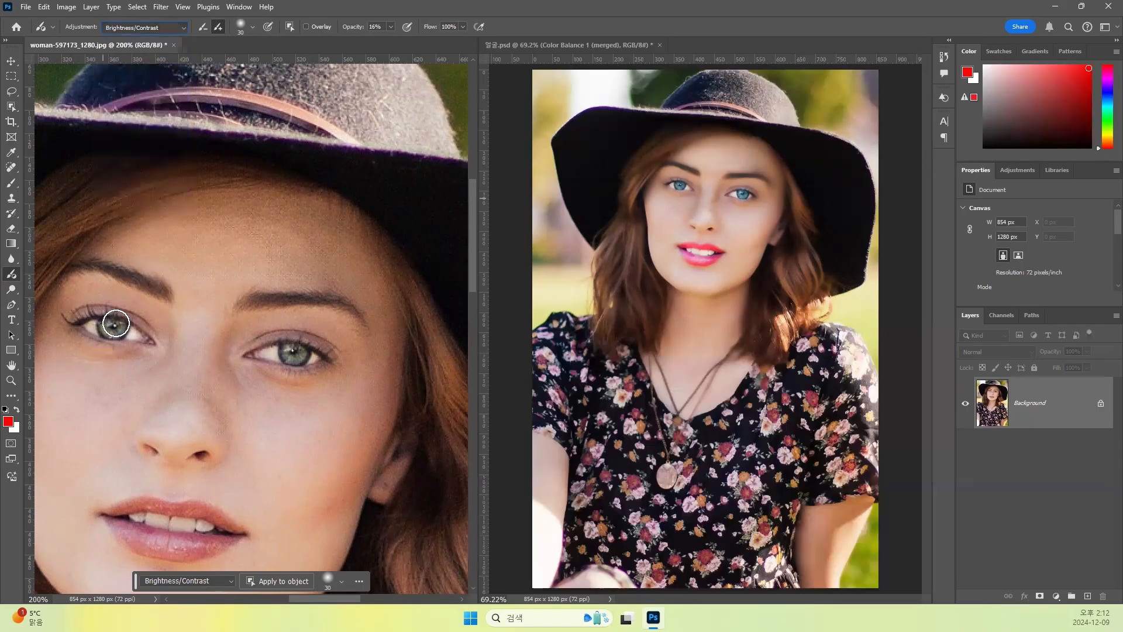
left_click(112, 328)
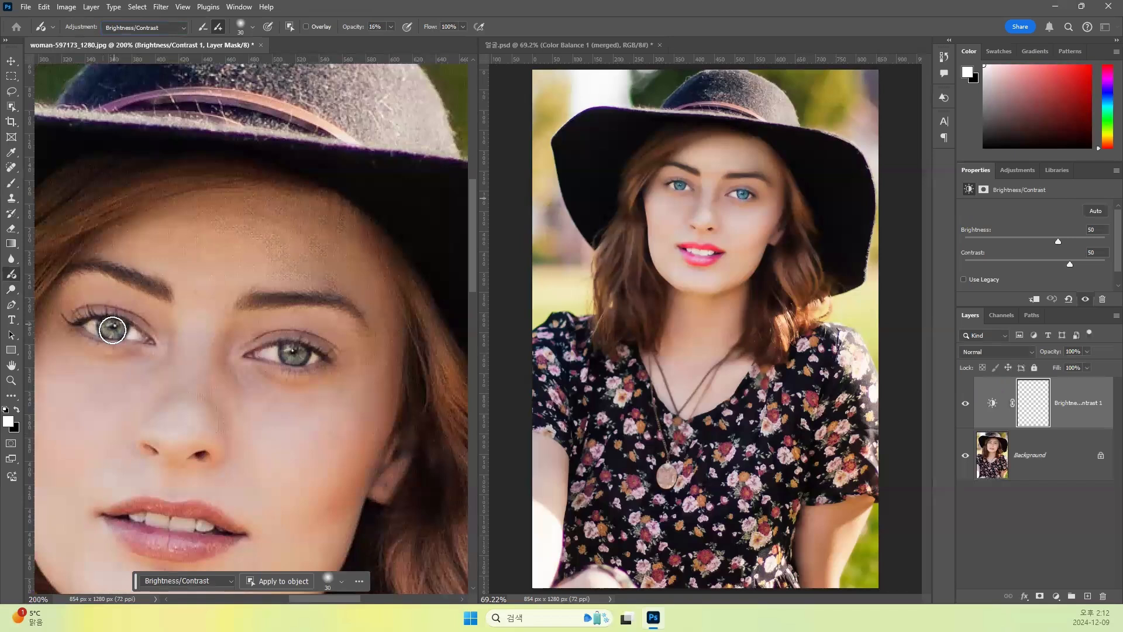
left_click(293, 355)
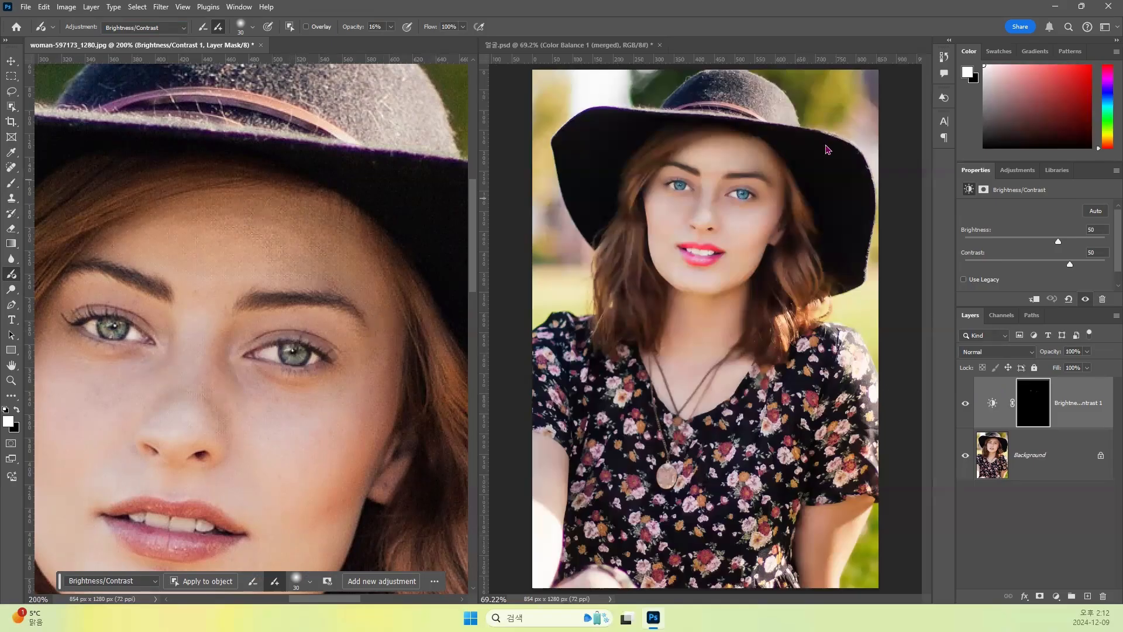
- Compare the eyes before and after the Brightness/Contrast adjustment using the history states
left_click(944, 57)
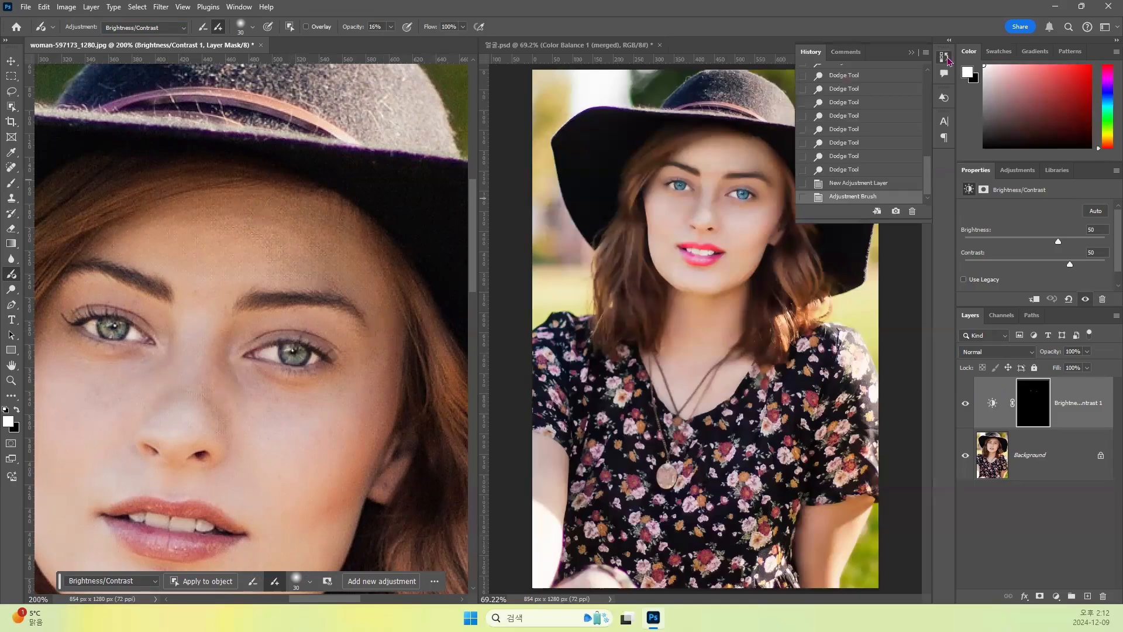
left_click(836, 171)
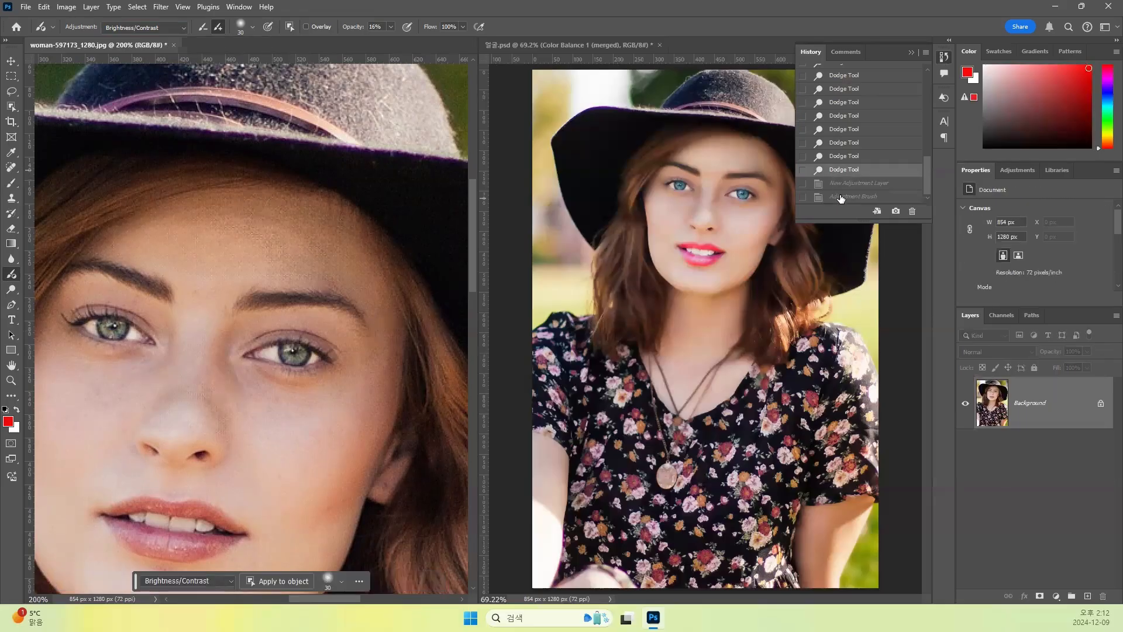
left_click(841, 197)
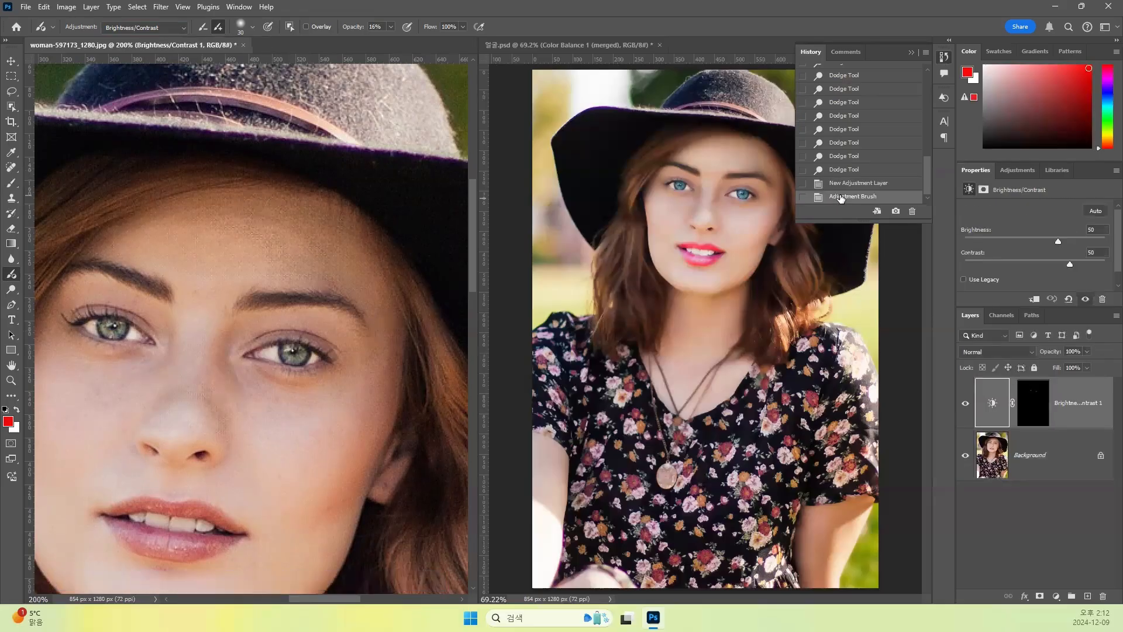
left_click(842, 171)
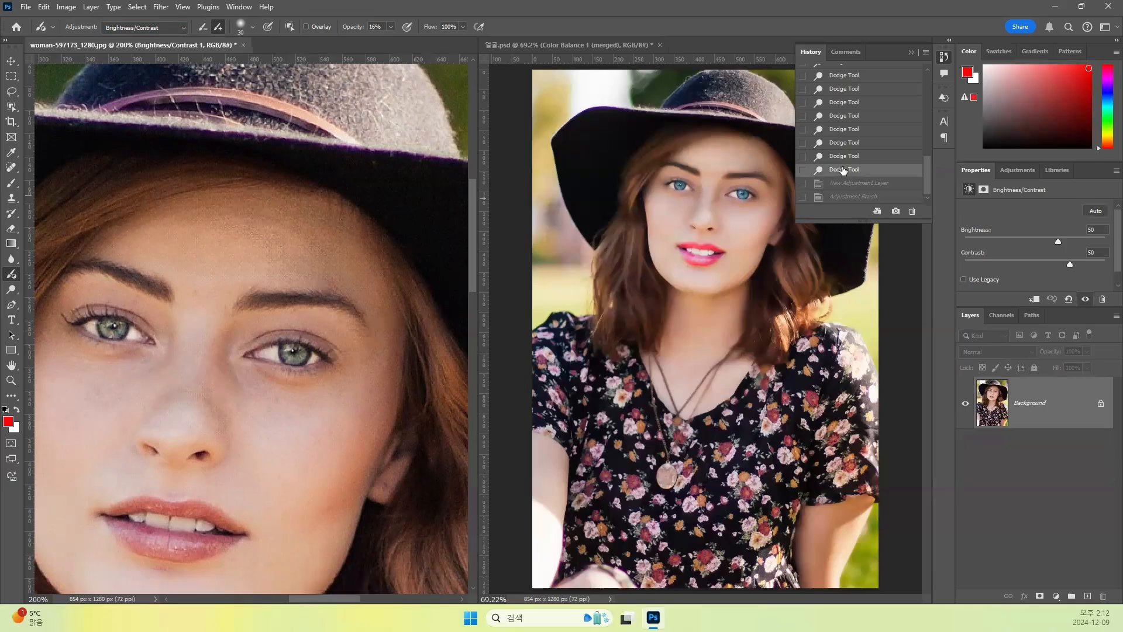
left_click(838, 197)
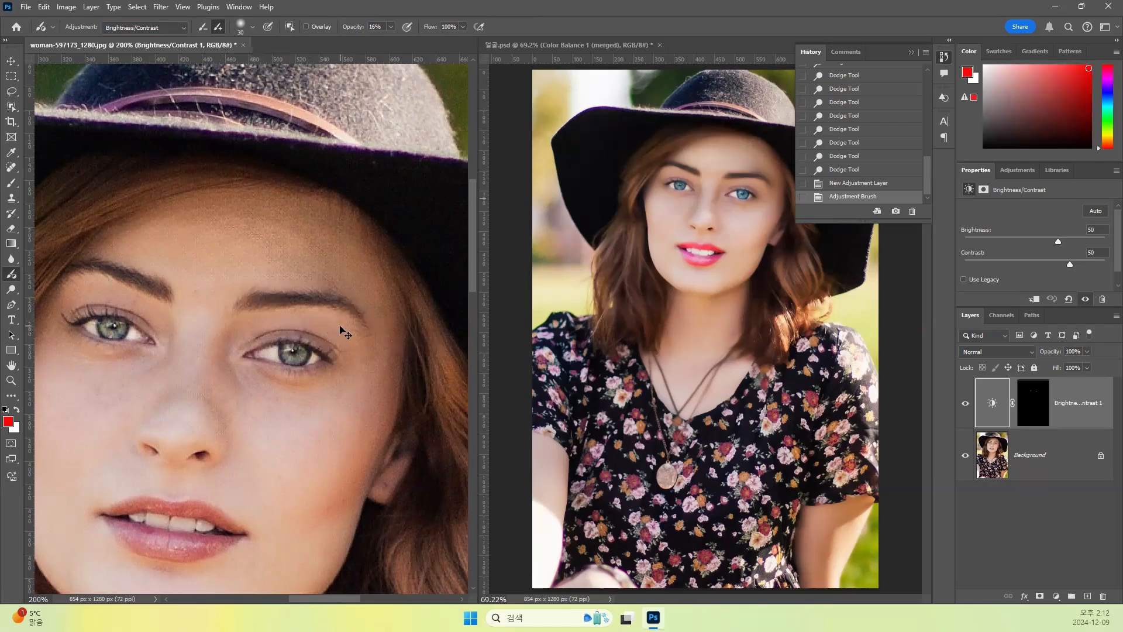
- Undo the last Adjustment Brush stroke and brush over the eyebrow on the image's right side with the Burn Tool at 50% exposure
key("ctrl+z")
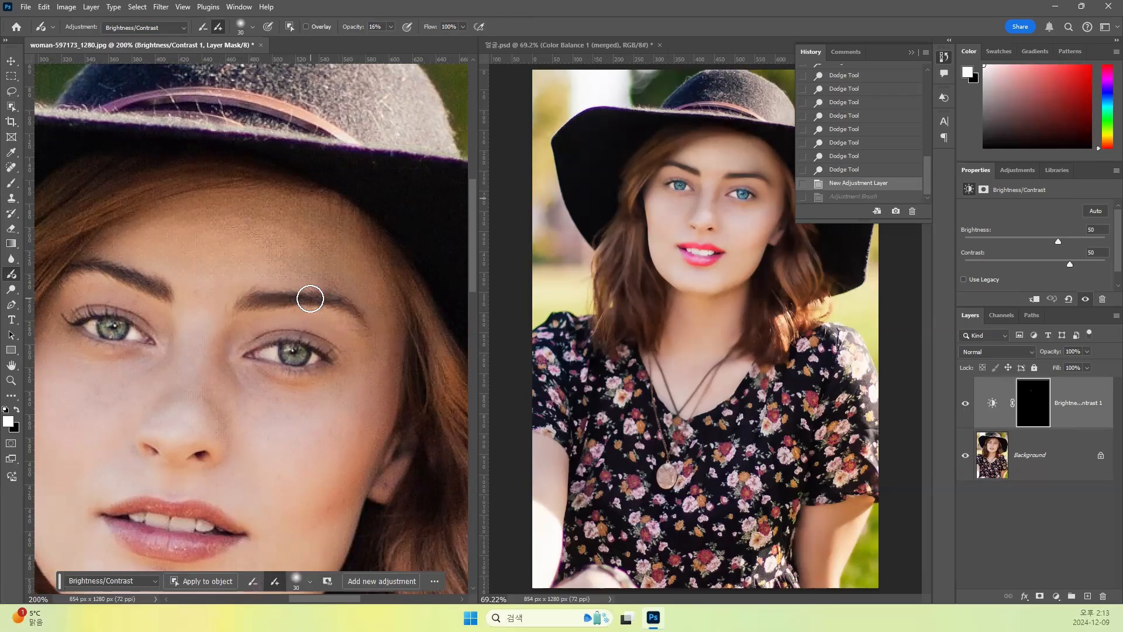
left_click(12, 291)
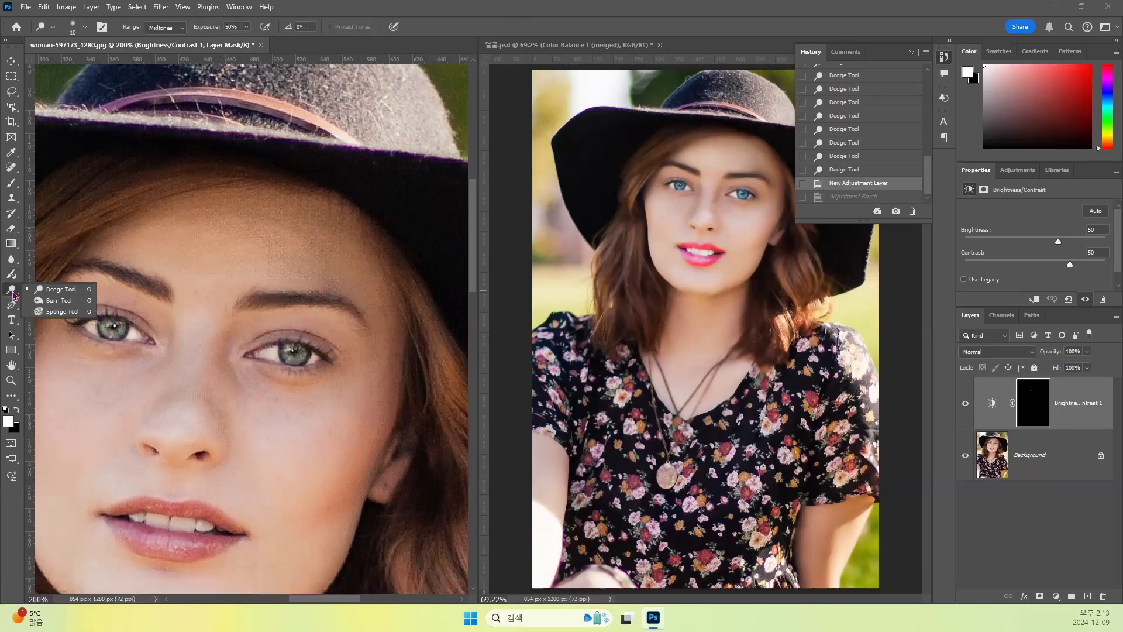
left_click(54, 301)
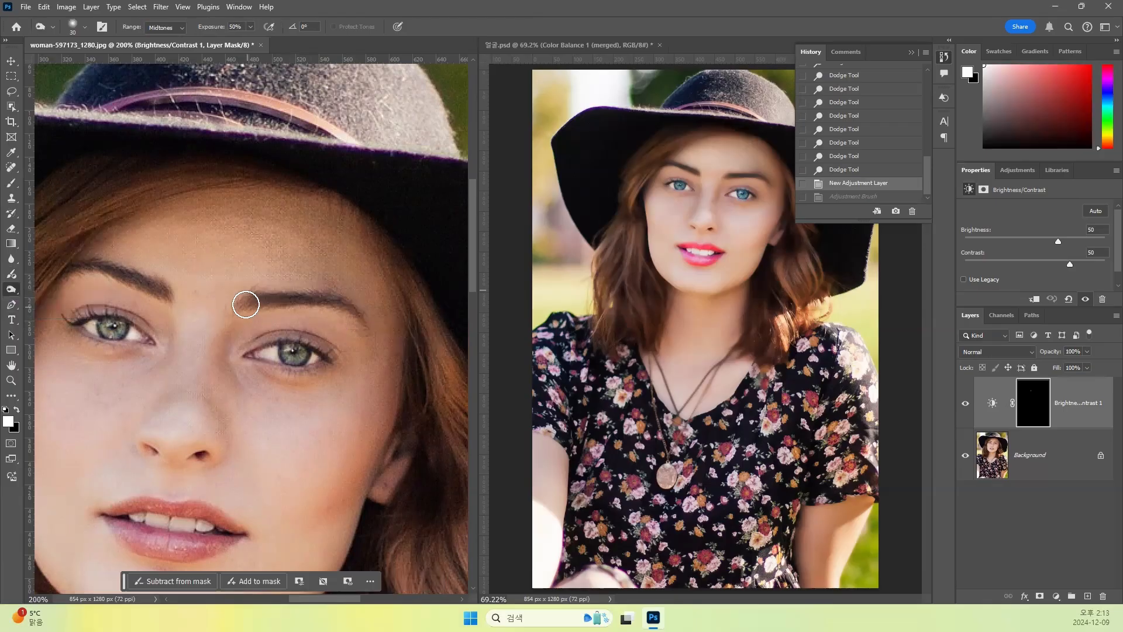
mouse_move(310, 294)
left_mouse_down()
mouse_move(362, 322)
mouse_move(327, 302)
mouse_move(256, 301)
left_mouse_up()
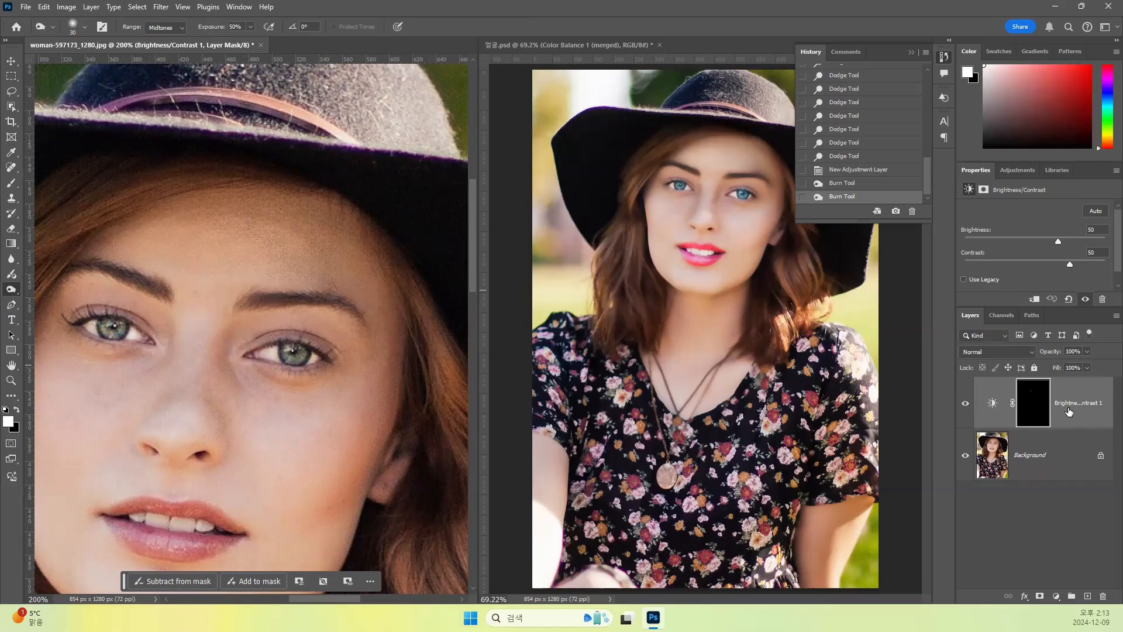
- Darken both eyebrows on the Background layer with the Burn Tool at 50% exposure
left_click(1004, 459)
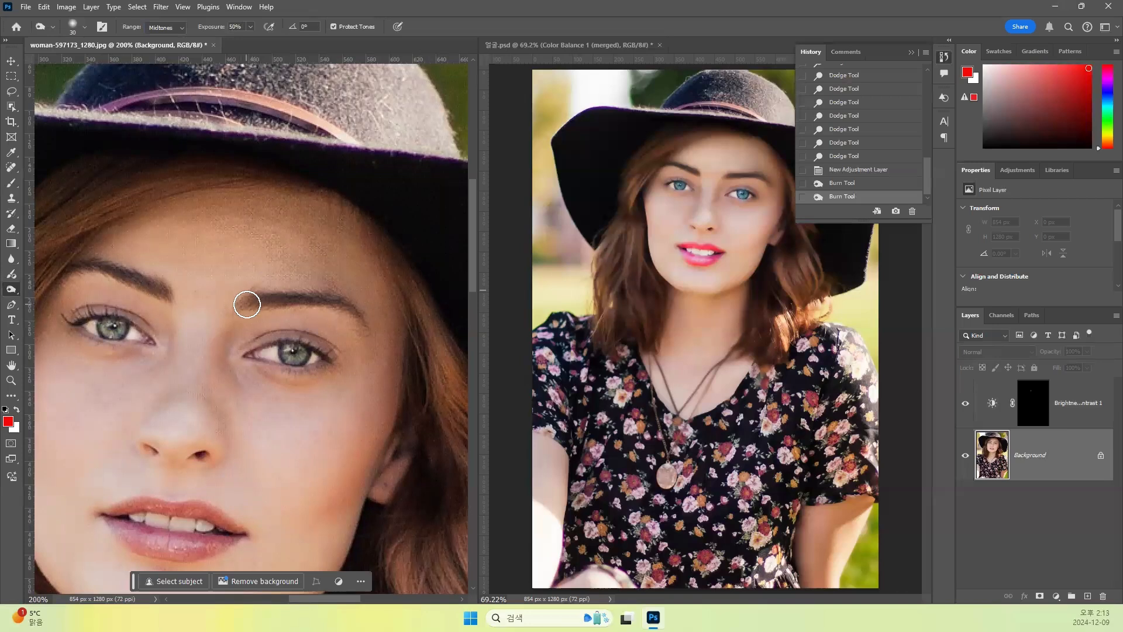
left_click_drag(349, 316, 349, 335)
mouse_move(150, 283)
left_mouse_down()
mouse_move(95, 267)
mouse_move(67, 280)
left_mouse_up()
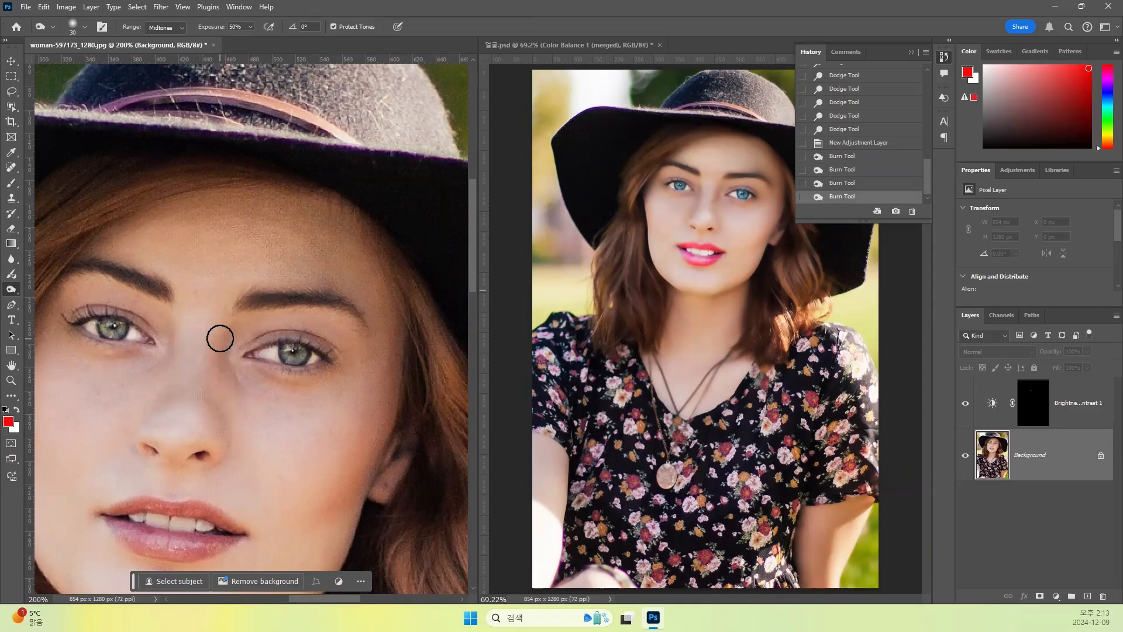
- Shade along the sides of the nose with the Burn Tool using a 40 px brush at 16% exposure
key("bracketright")
left_click_drag(222, 342, 222, 344)
left_click(250, 27)
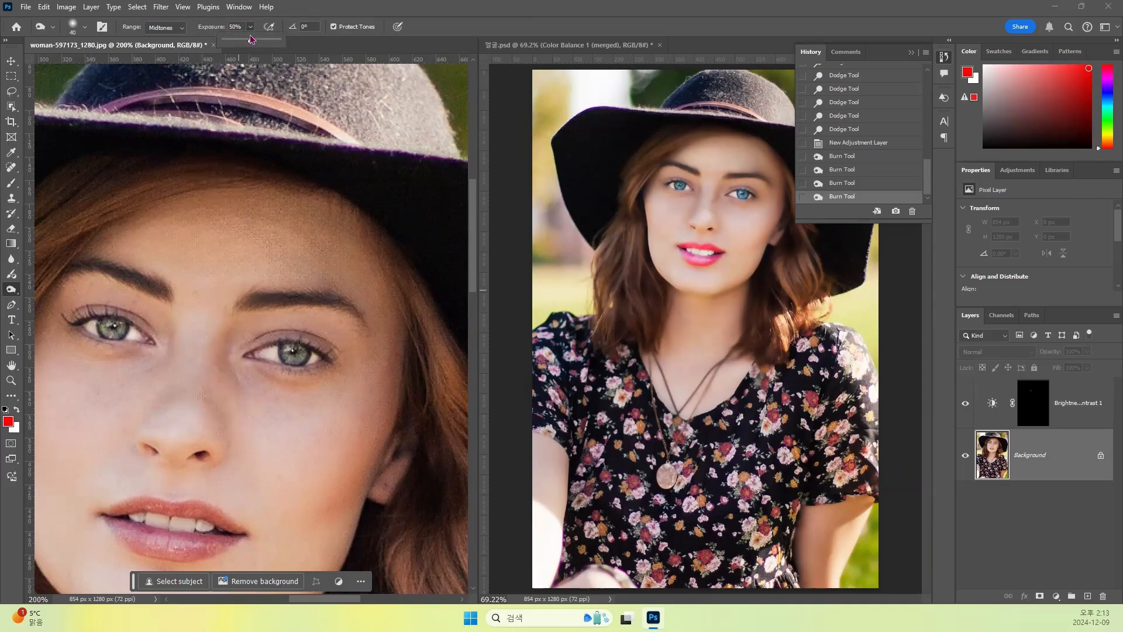
left_click_drag(245, 40, 237, 41)
mouse_move(216, 330)
left_mouse_down()
mouse_move(216, 406)
mouse_move(192, 384)
left_mouse_up()
left_click_drag(171, 334, 135, 426)
left_click_drag(170, 359, 153, 408)
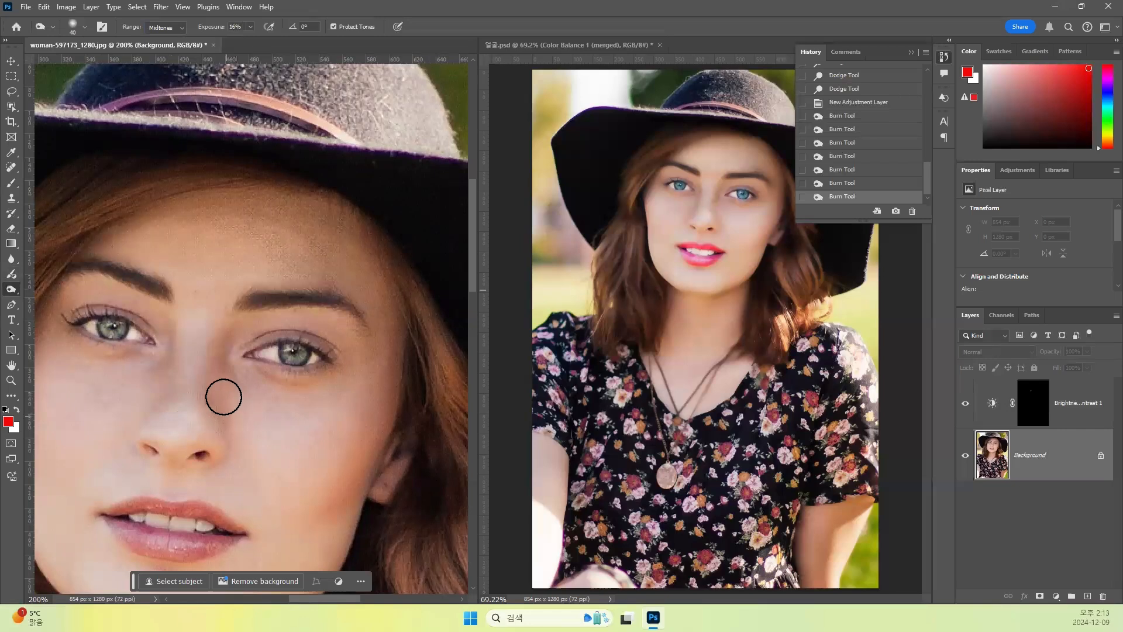
- Whiten the teeth with the Dodge Tool at 50% exposure, enlarging the brush to cover them
left_click_drag(220, 443, 272, 316)
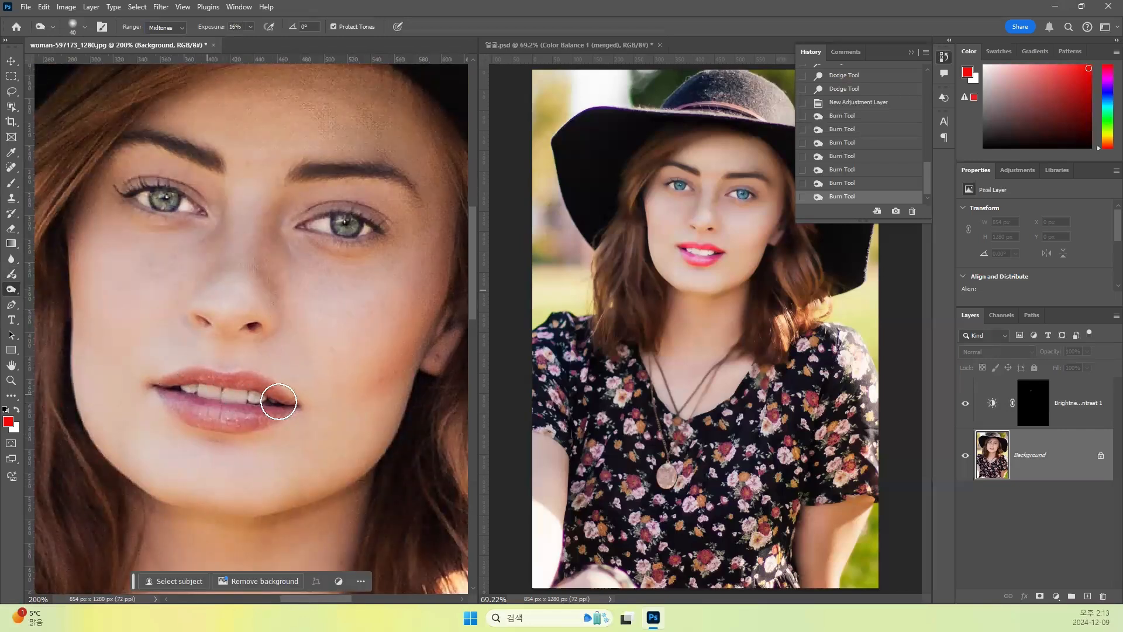
right_click(13, 295)
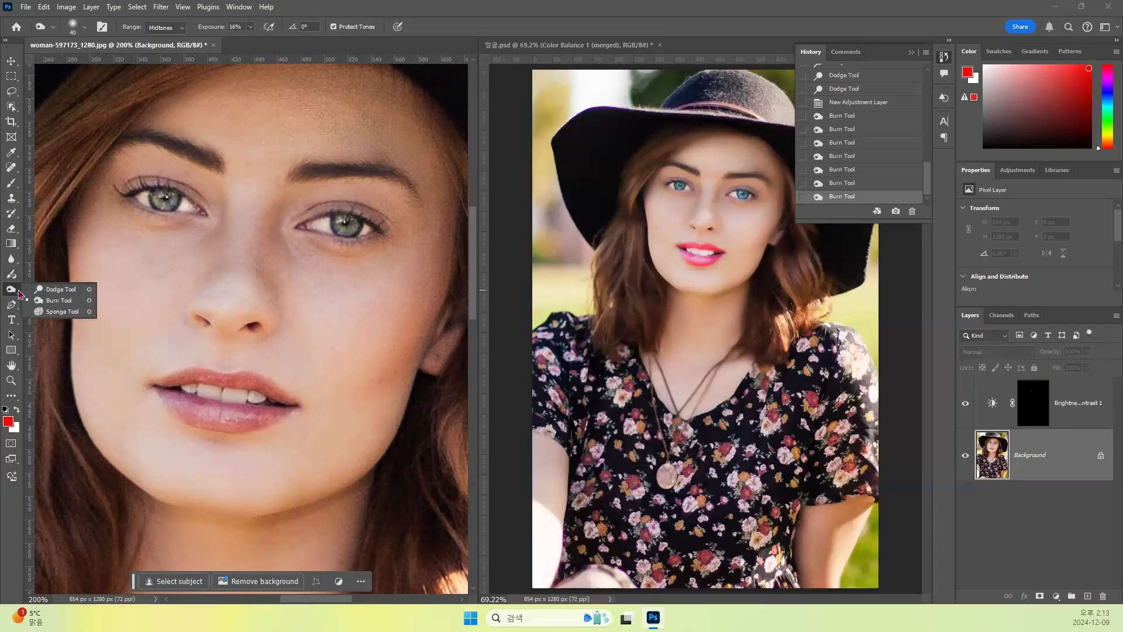
left_click(41, 288)
key("bracketright")
key("bracketright")
key("bracketright")
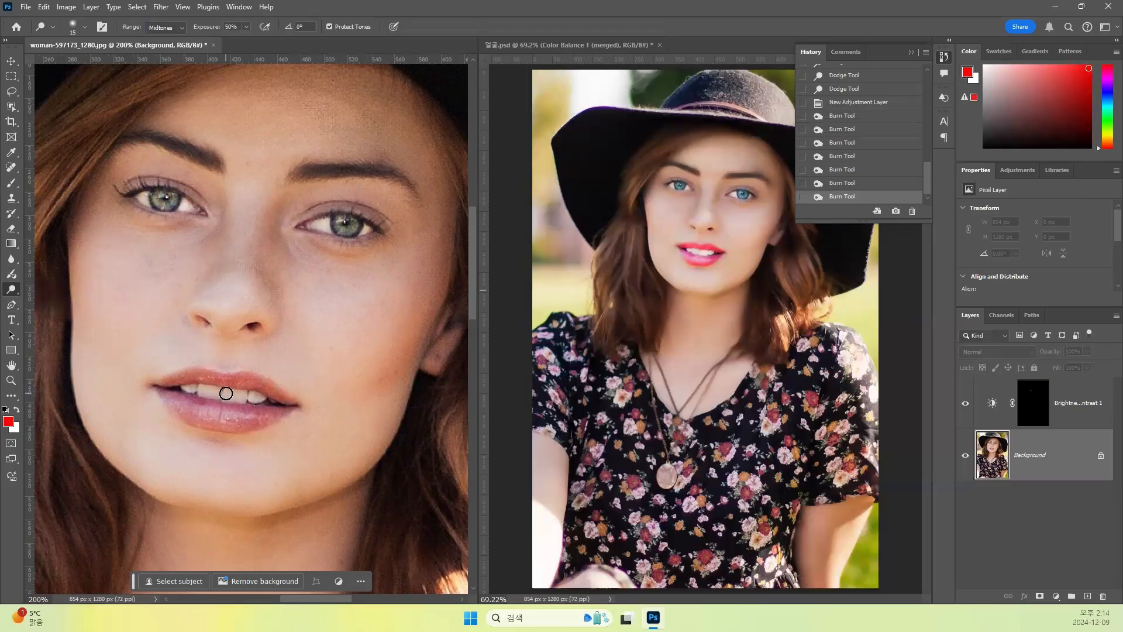
mouse_move(234, 395)
left_mouse_down()
mouse_move(258, 398)
mouse_move(199, 391)
left_mouse_up()
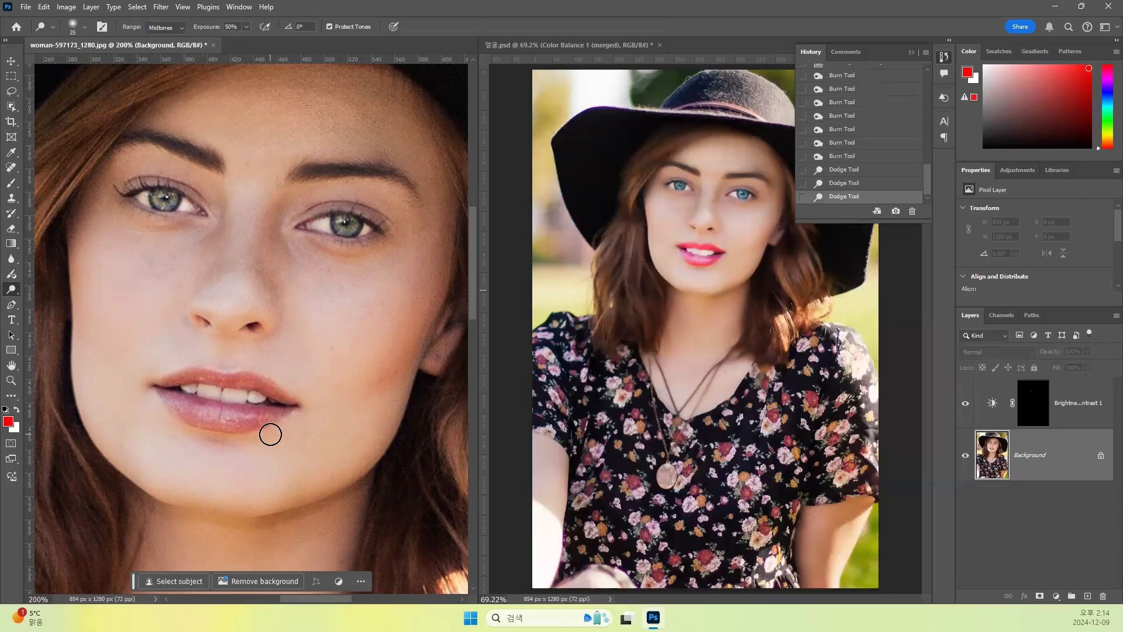
- Brighten the individual teeth more precisely with the Dodge Tool using a 9 px brush
key("ctrl+plus")
key("ctrl+plus")
key("bracketleft")
key("bracketleft")
key("bracketleft")
key("bracketleft")
mouse_move(213, 468)
left_mouse_down()
mouse_move(123, 445)
mouse_move(166, 462)
mouse_move(157, 463)
mouse_move(159, 447)
mouse_move(183, 446)
mouse_move(276, 470)
mouse_move(210, 472)
left_mouse_up()
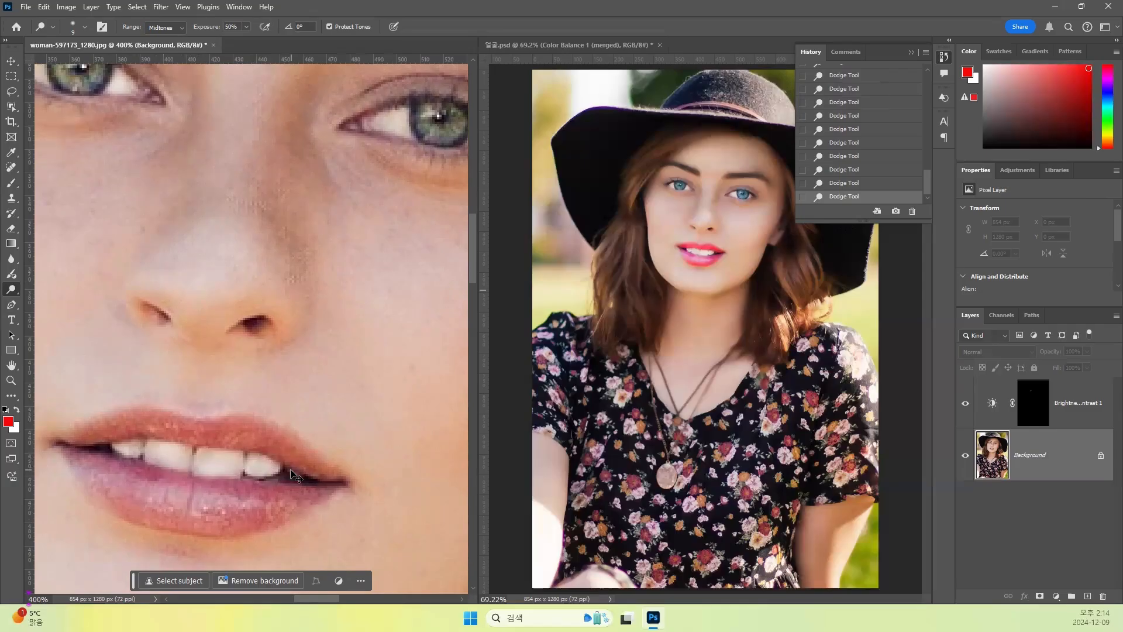
- Create a history snapshot of the portrait's current retouched state
key("ctrl+minus")
key("ctrl+minus")
key("ctrl+minus")
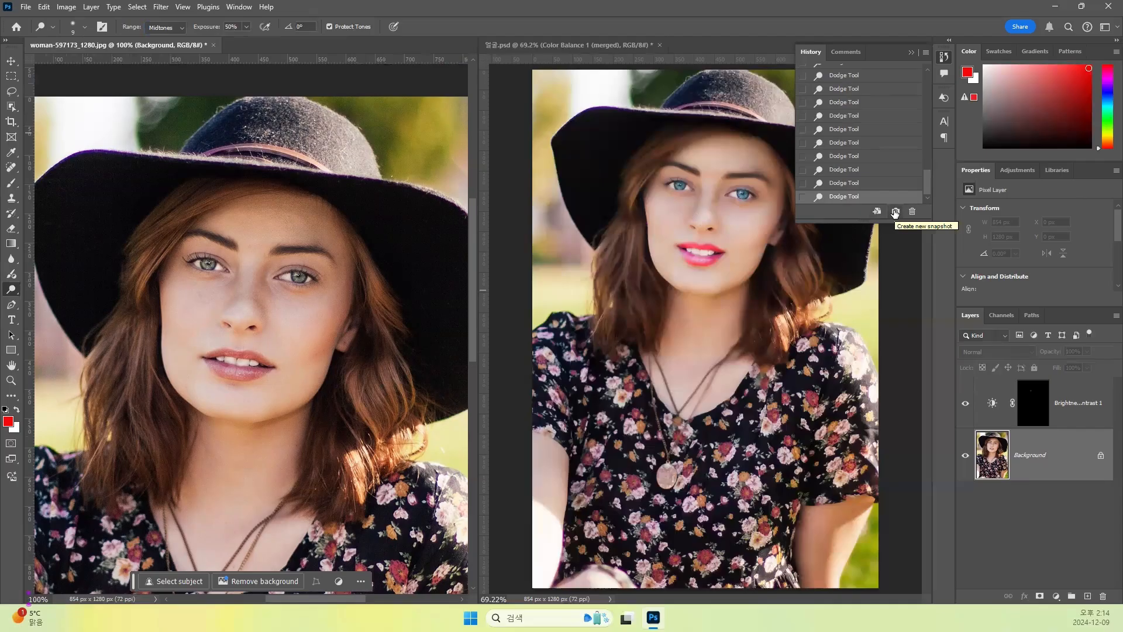
left_click(896, 214)
- Compare the original portrait with the retouched snapshot in the history, ending on the snapshot
scroll(872, 173, "up", 5)
scroll(930, 114, "up", 3)
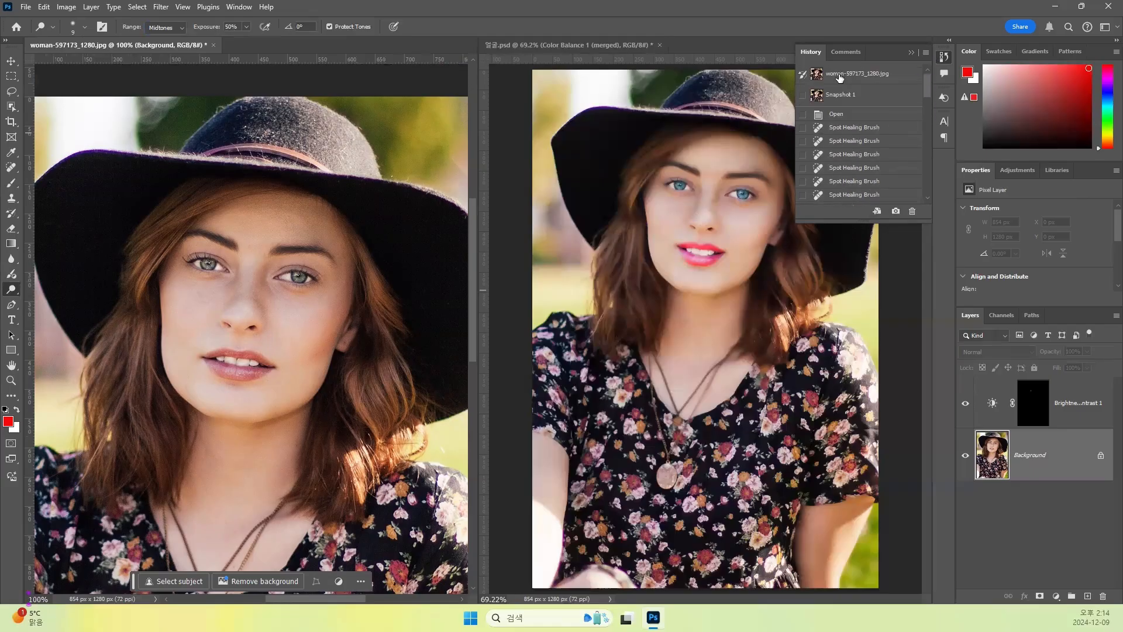
left_click(840, 75)
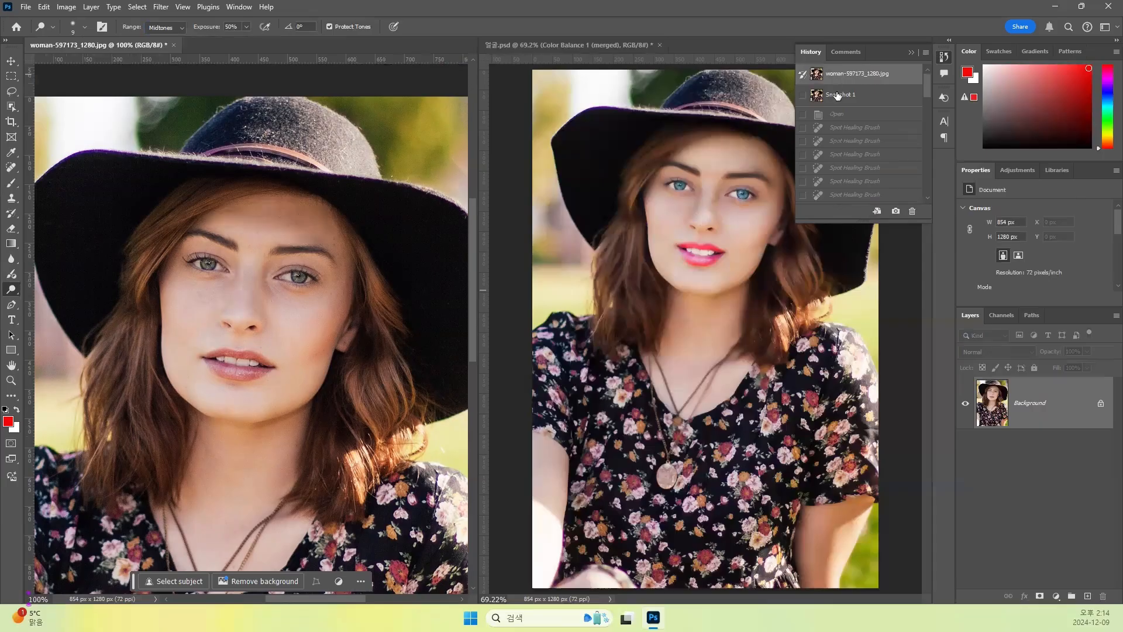
left_click(838, 96)
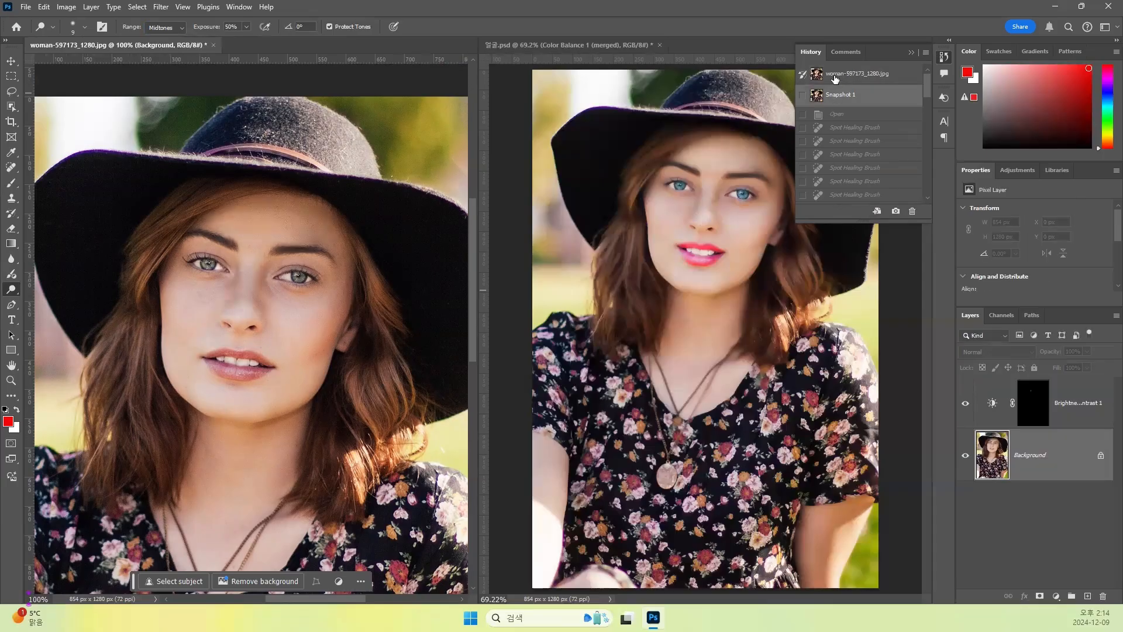
left_click(835, 77)
left_click(835, 95)
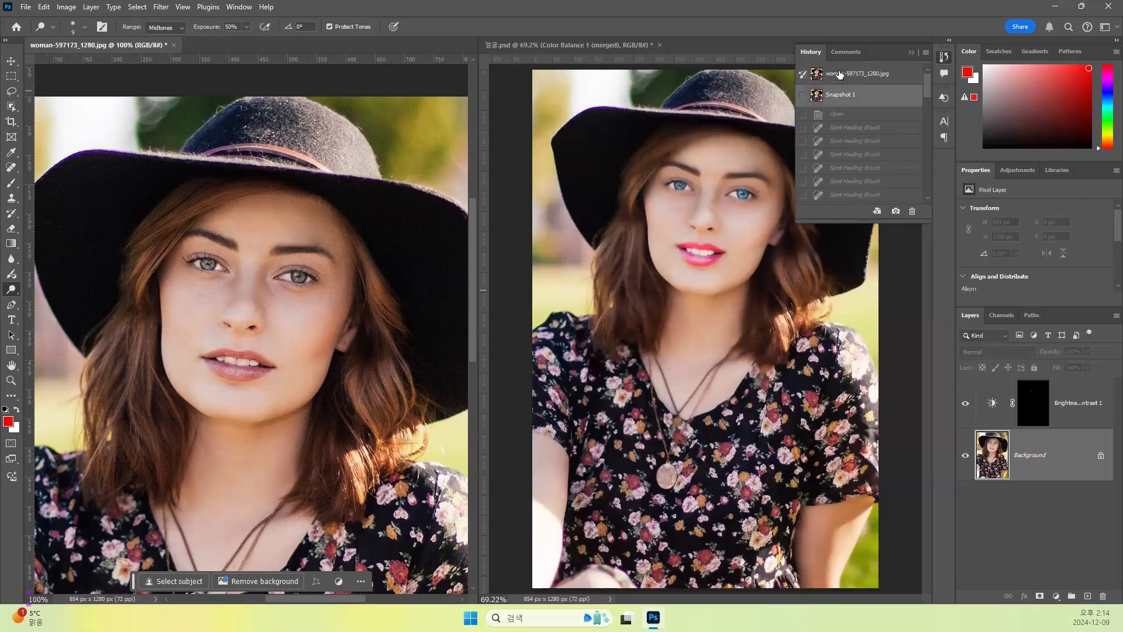
left_click(840, 73)
left_click(842, 97)
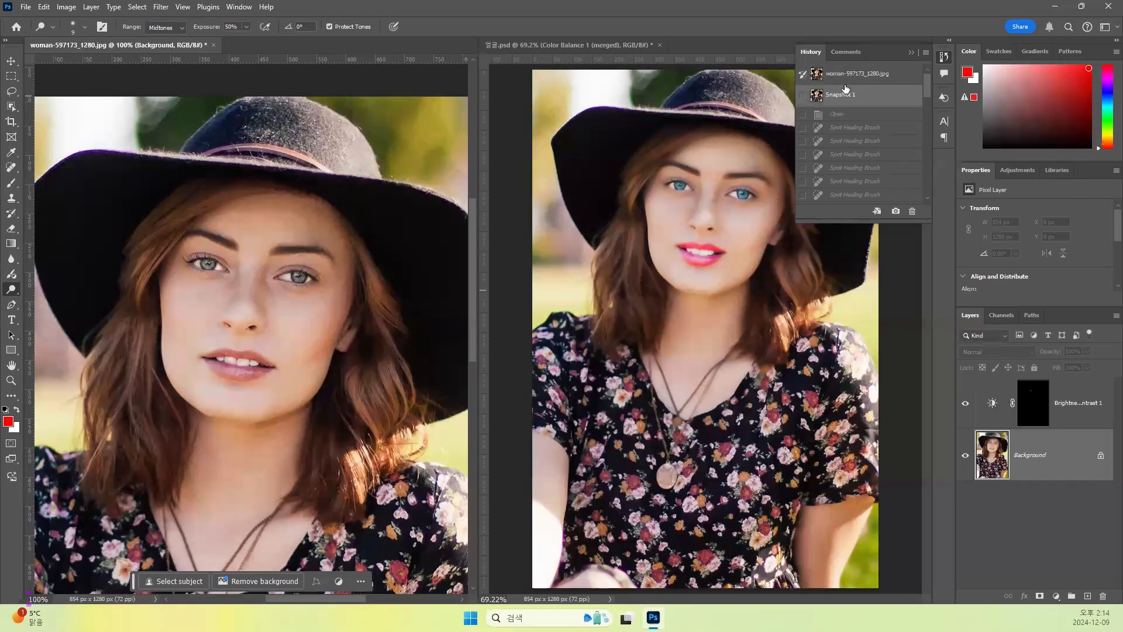
left_click(850, 74)
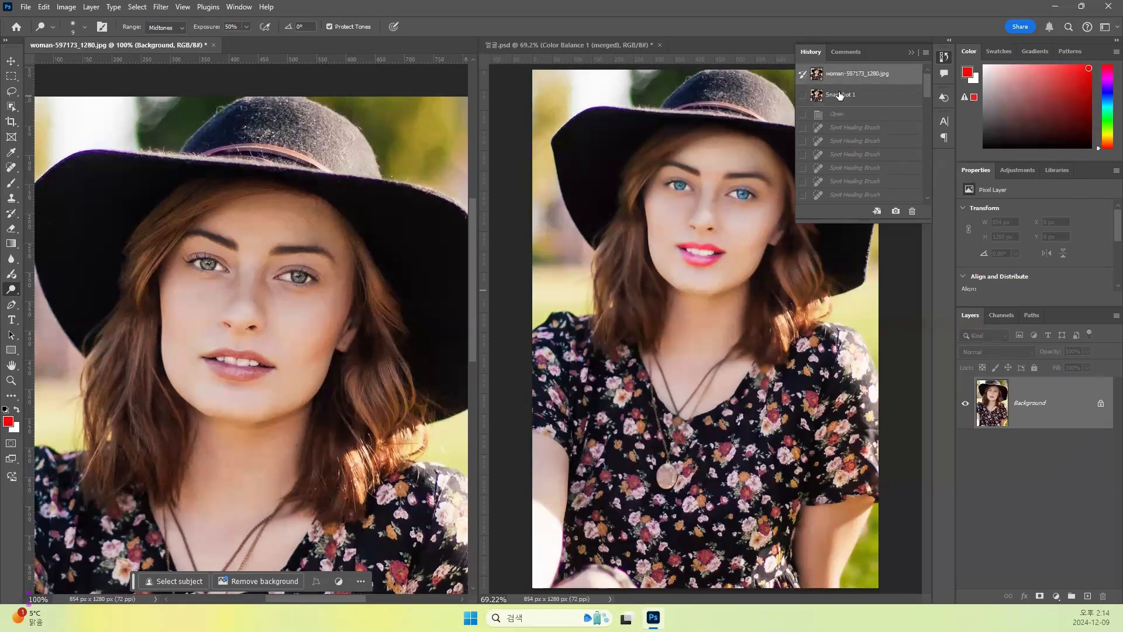
left_click(840, 95)
left_click(840, 97)
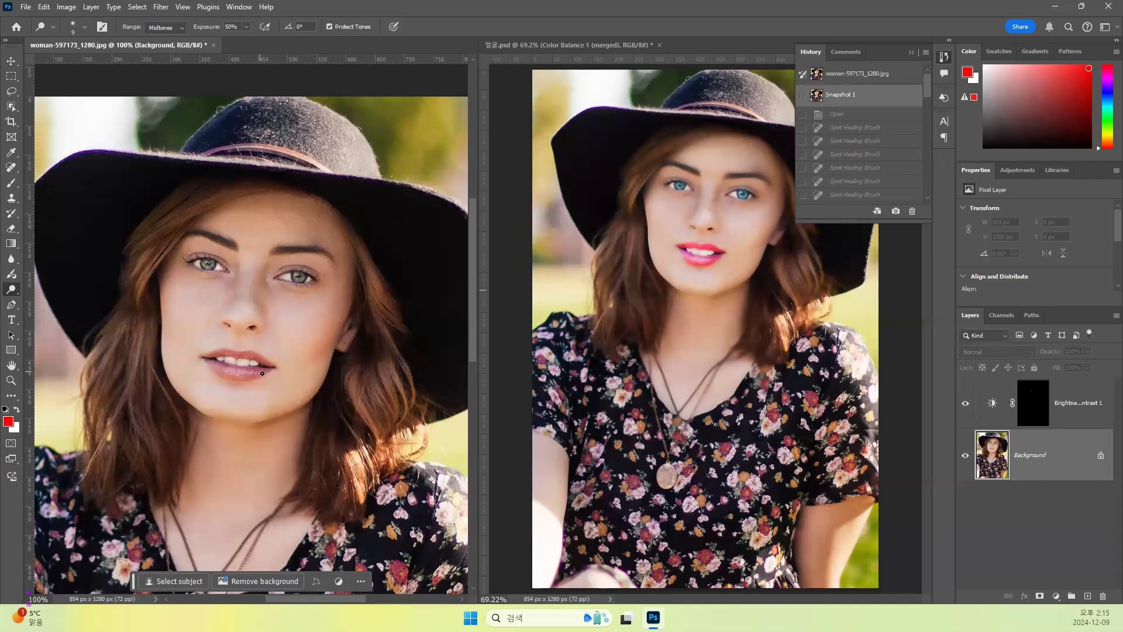
- Touch up the remaining dark spots on the teeth with the Dodge Tool at 9 px and 50% exposure
key("ctrl+plus")
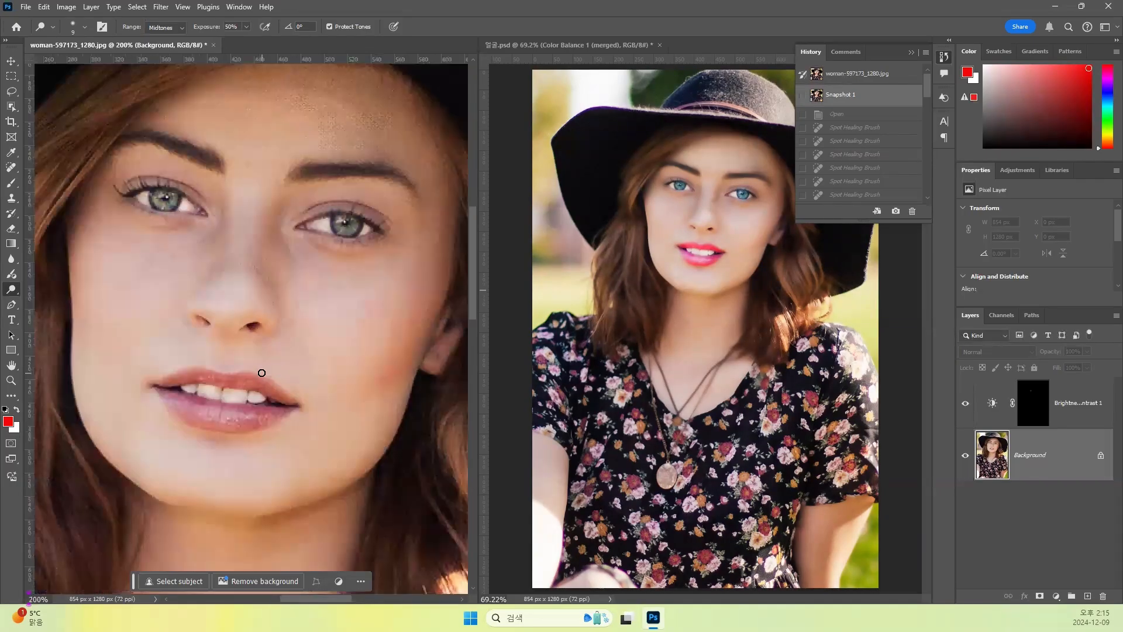
left_click_drag(251, 364, 256, 316)
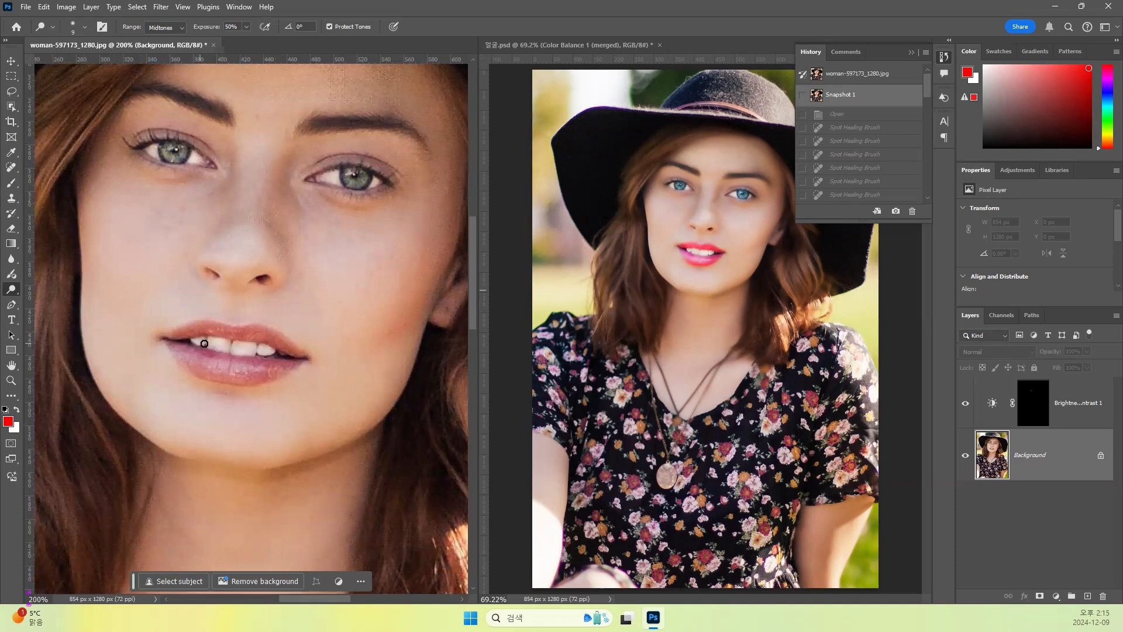
left_click(203, 344)
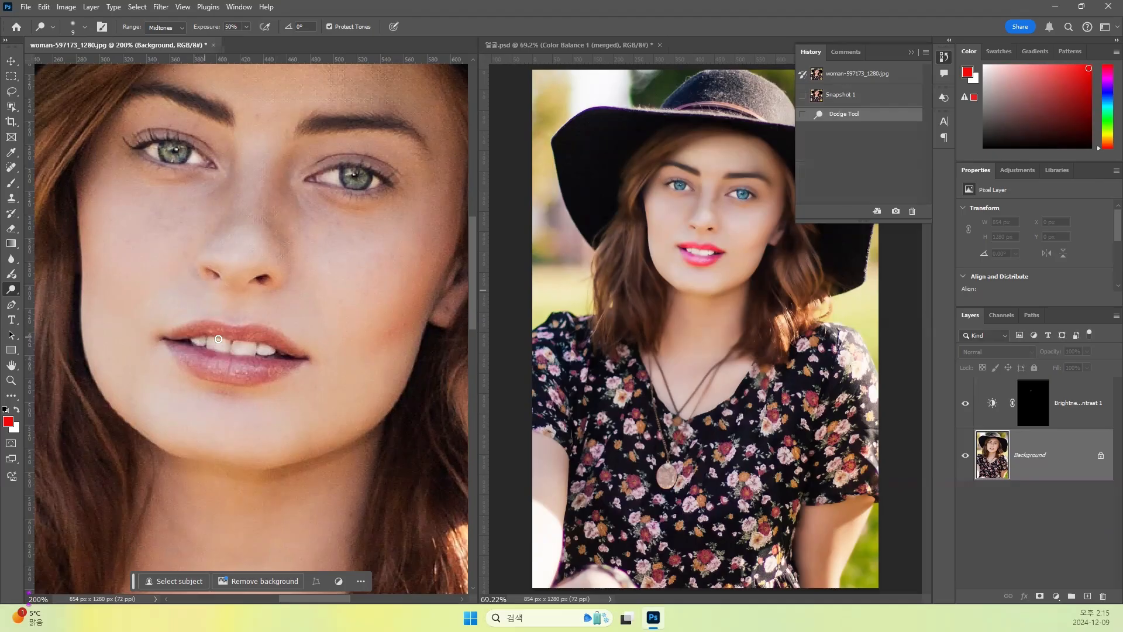
left_click(218, 339)
left_click(251, 350)
left_click(249, 351)
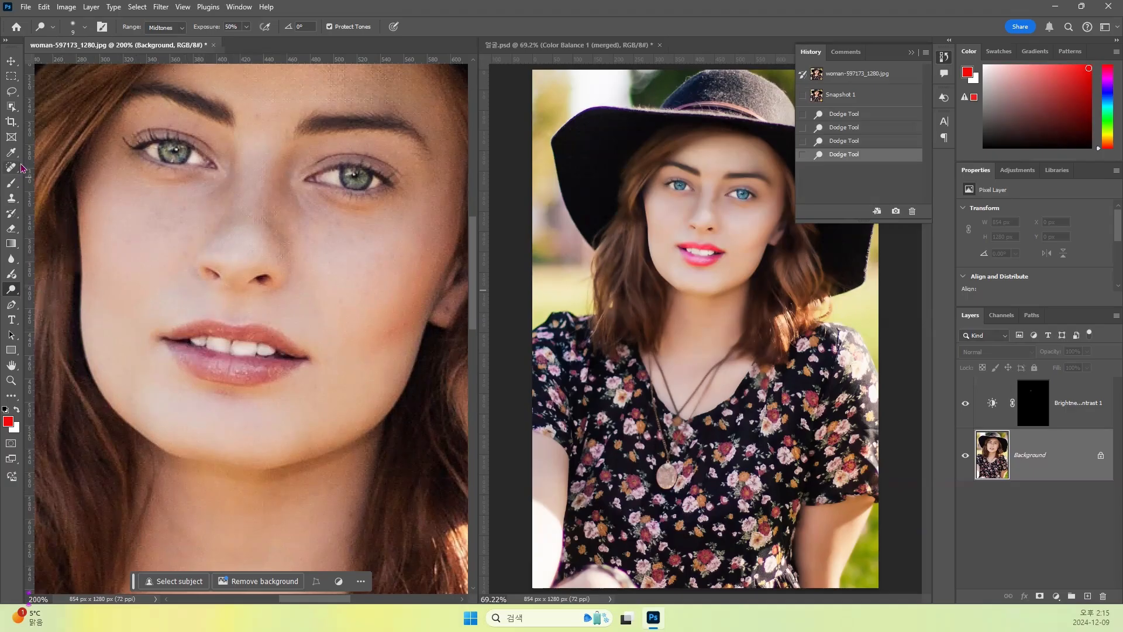
- Select the upper lip with the Lasso Tool and add the lower lip to the selection, excluding the teeth
left_click(11, 91)
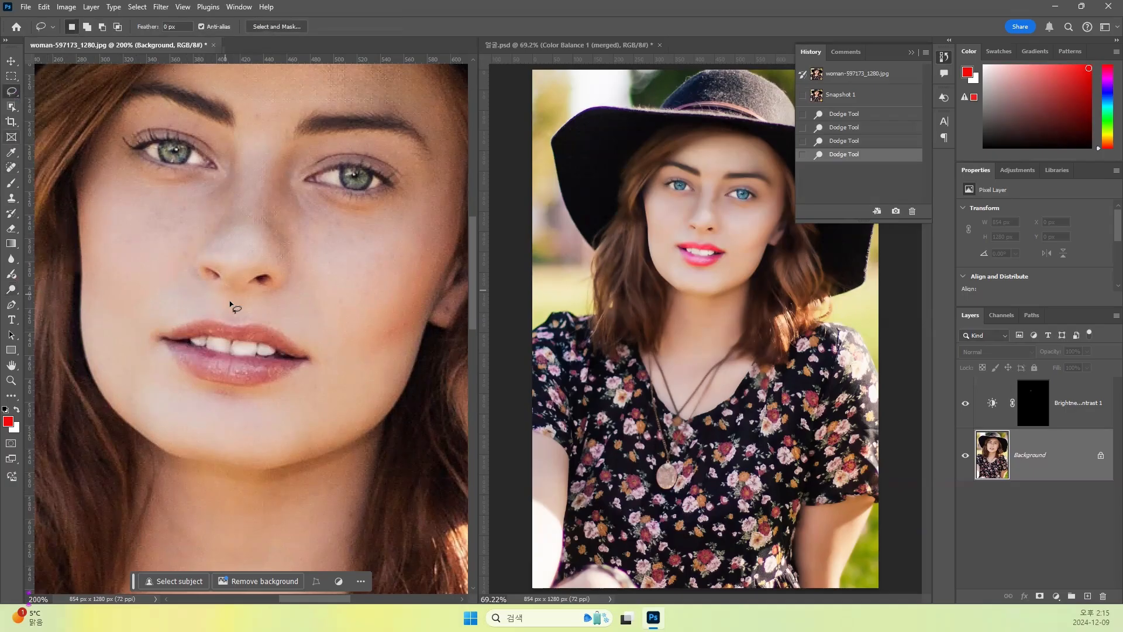
mouse_move(311, 357)
left_mouse_down()
mouse_move(262, 319)
mouse_move(197, 313)
mouse_move(156, 335)
mouse_move(255, 341)
mouse_move(312, 359)
left_mouse_up()
left_click(87, 26)
mouse_move(163, 341)
left_mouse_down()
mouse_move(214, 384)
mouse_move(288, 378)
left_mouse_up()
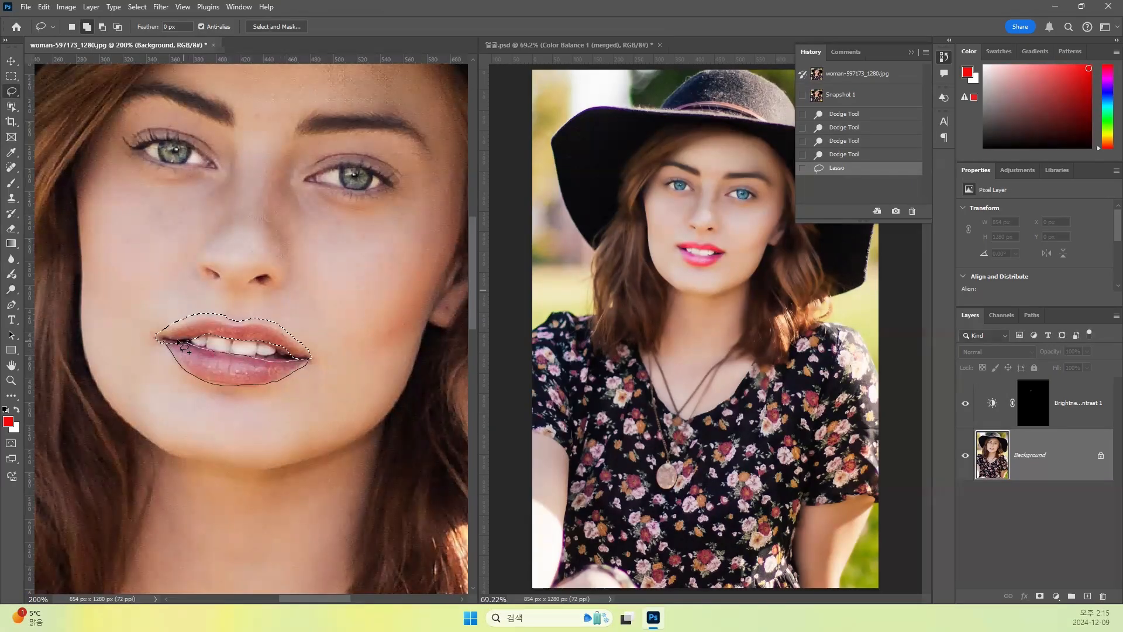
left_click_drag(179, 342, 172, 341)
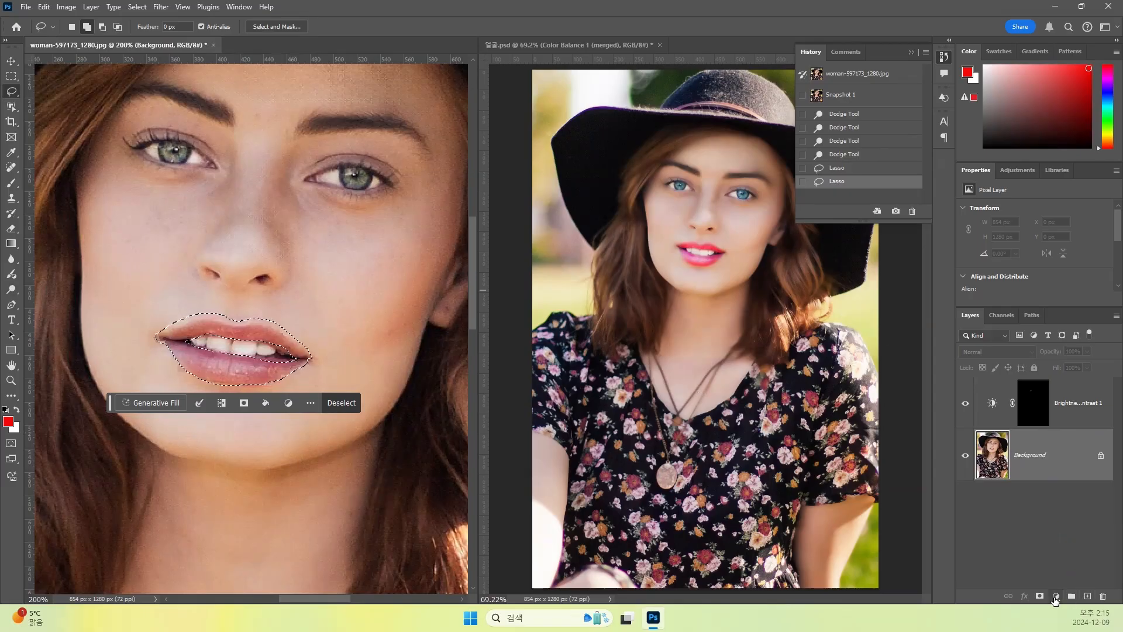
- Add a Color Balance adjustment layer for the lips with midtones Cyan-Red at +72 and Magenta-Green at -40
left_click(1057, 597)
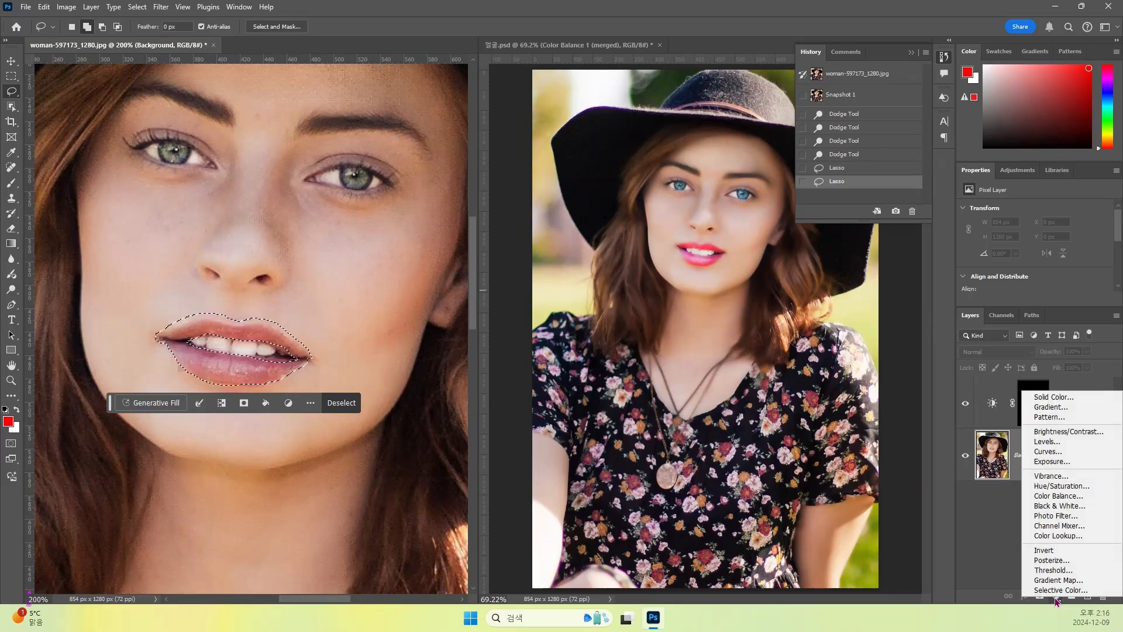
left_click(1063, 498)
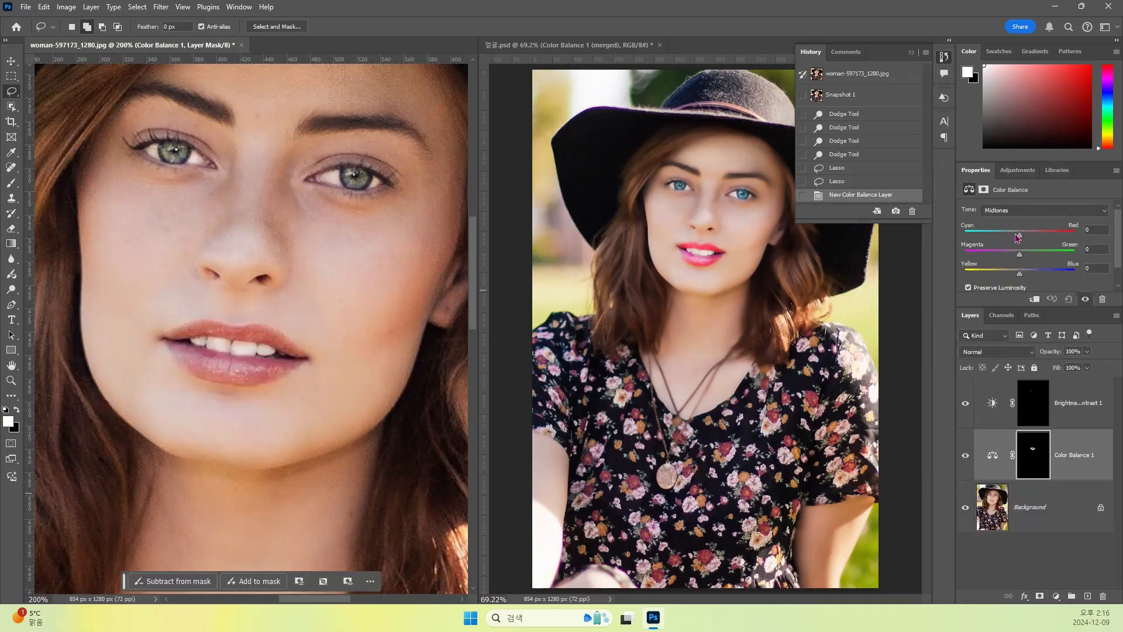
left_click_drag(1020, 237, 1001, 262)
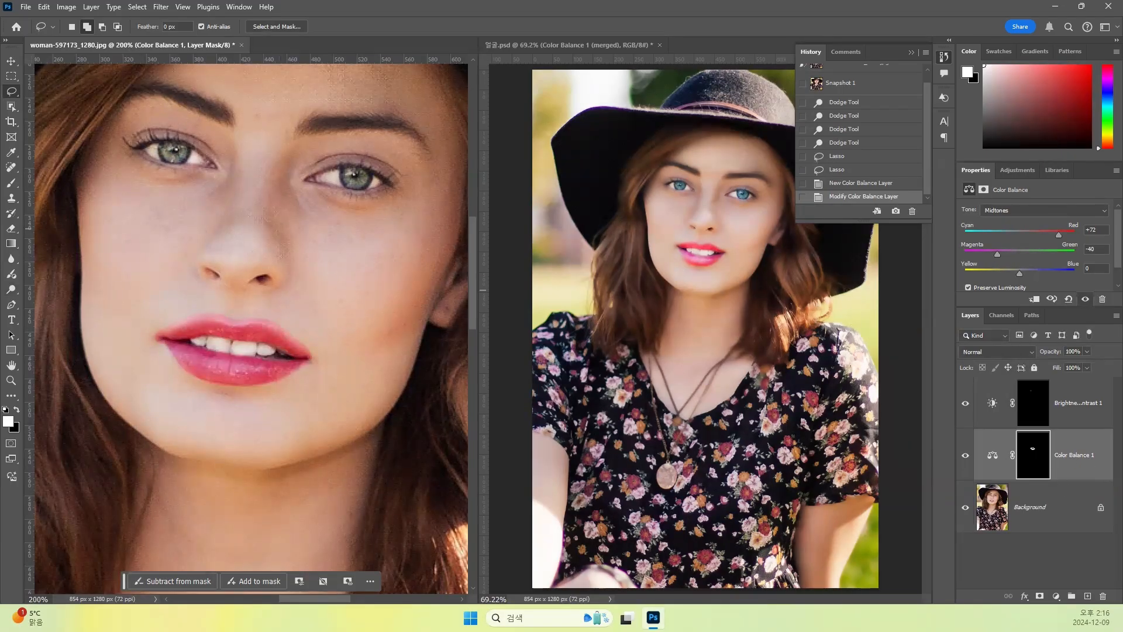
- Paint black on the Color Balance mask with a soft 50 px brush to clean the colour edge above the upper lip
left_click(11, 183)
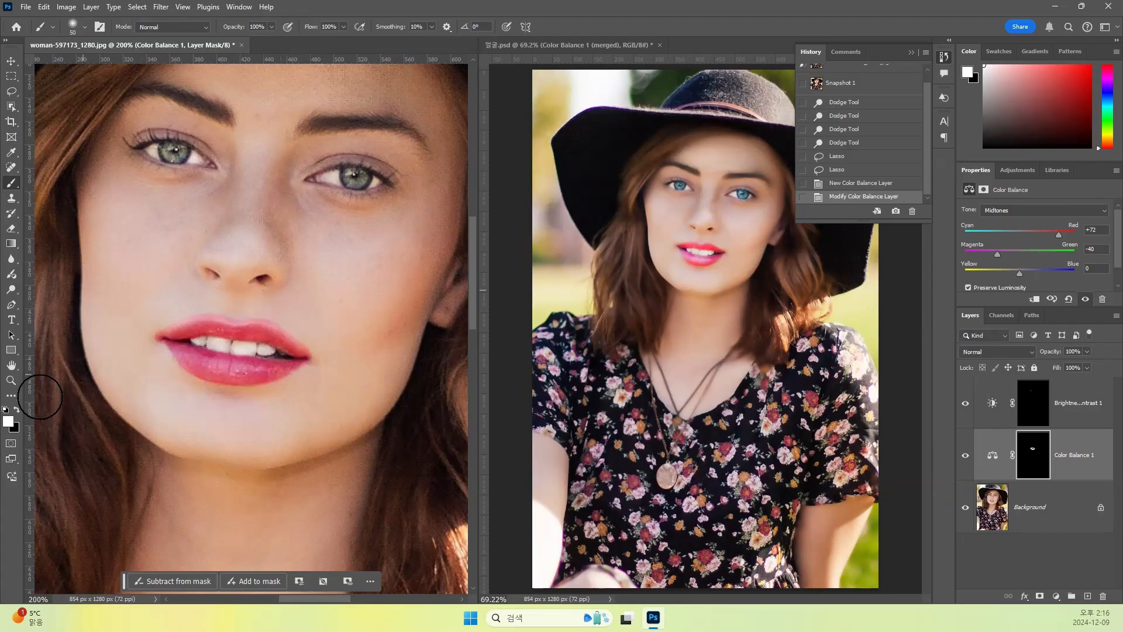
left_click(17, 411)
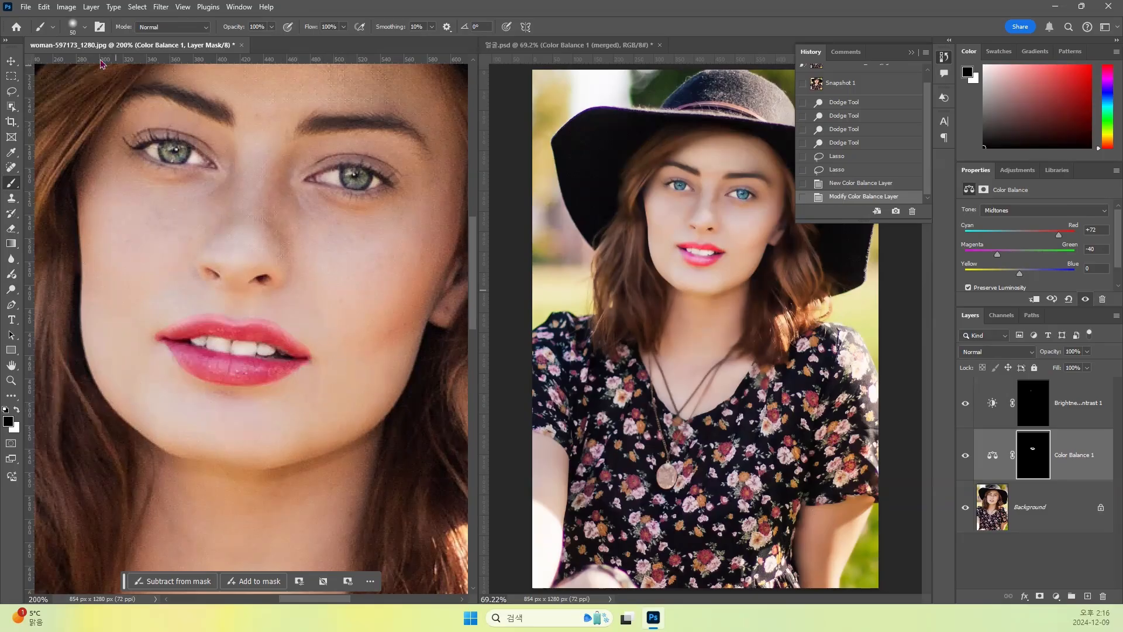
left_click(84, 27)
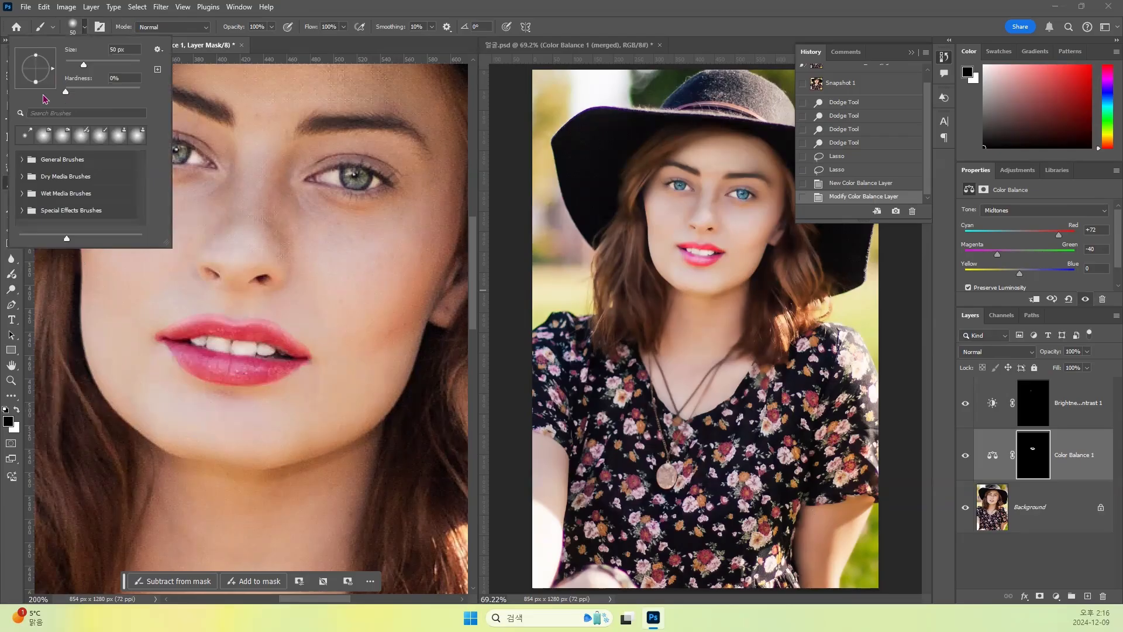
left_click(305, 51)
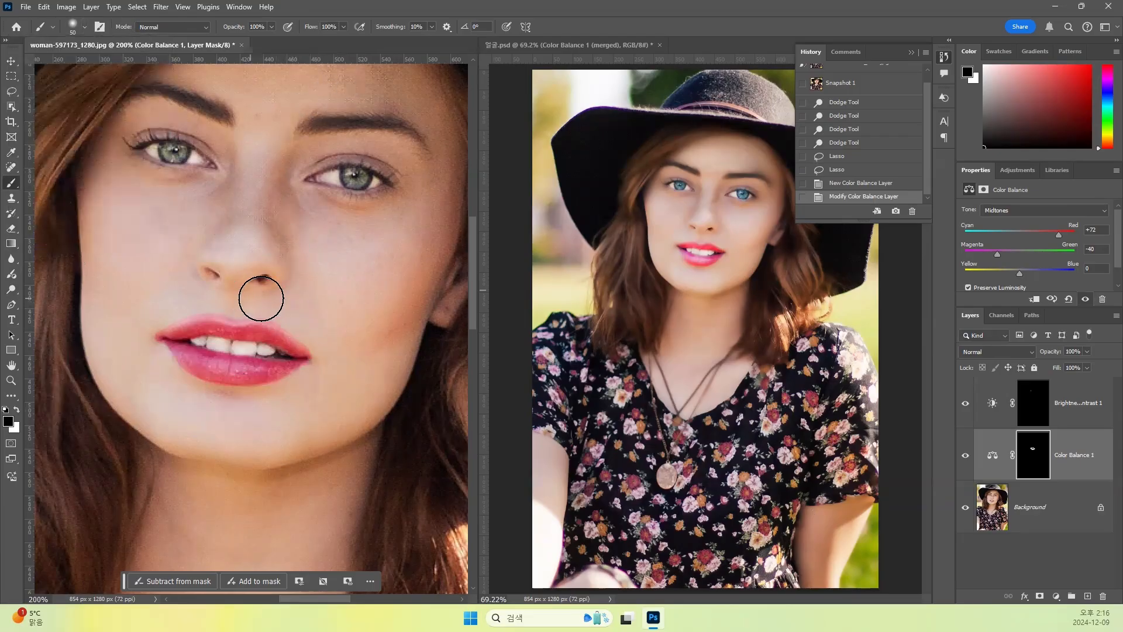
left_click(237, 291)
mouse_move(194, 293)
left_mouse_down()
mouse_move(135, 321)
mouse_move(249, 295)
mouse_move(277, 256)
left_mouse_up()
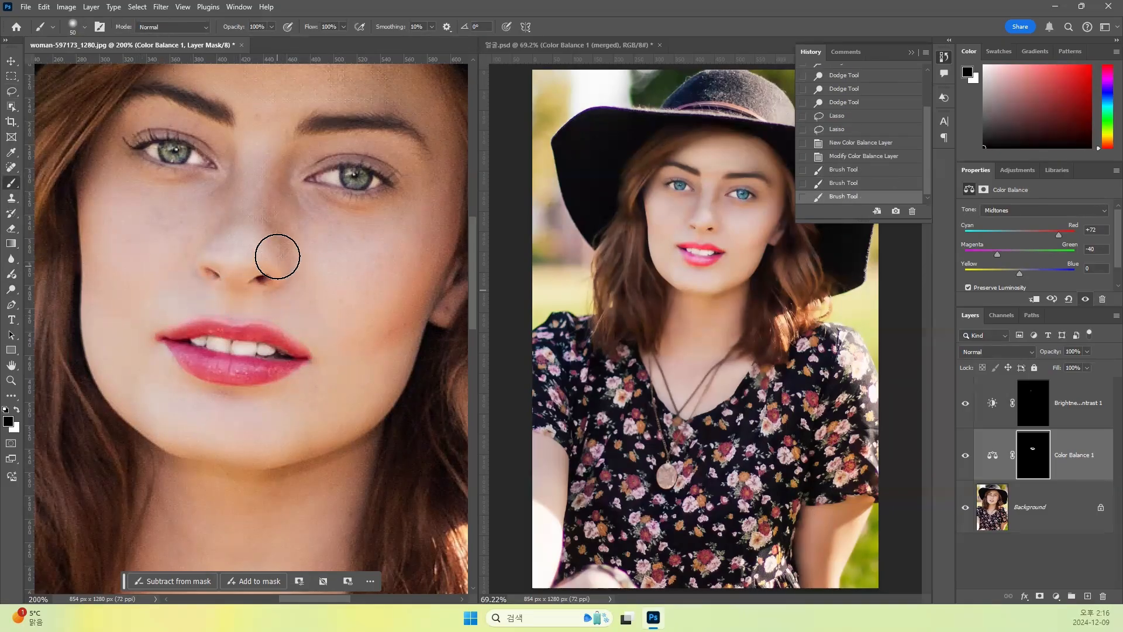
- Mask out the colour spill around the mouth corners and below the lower lip with the black brush at 100% opacity
left_click(271, 27)
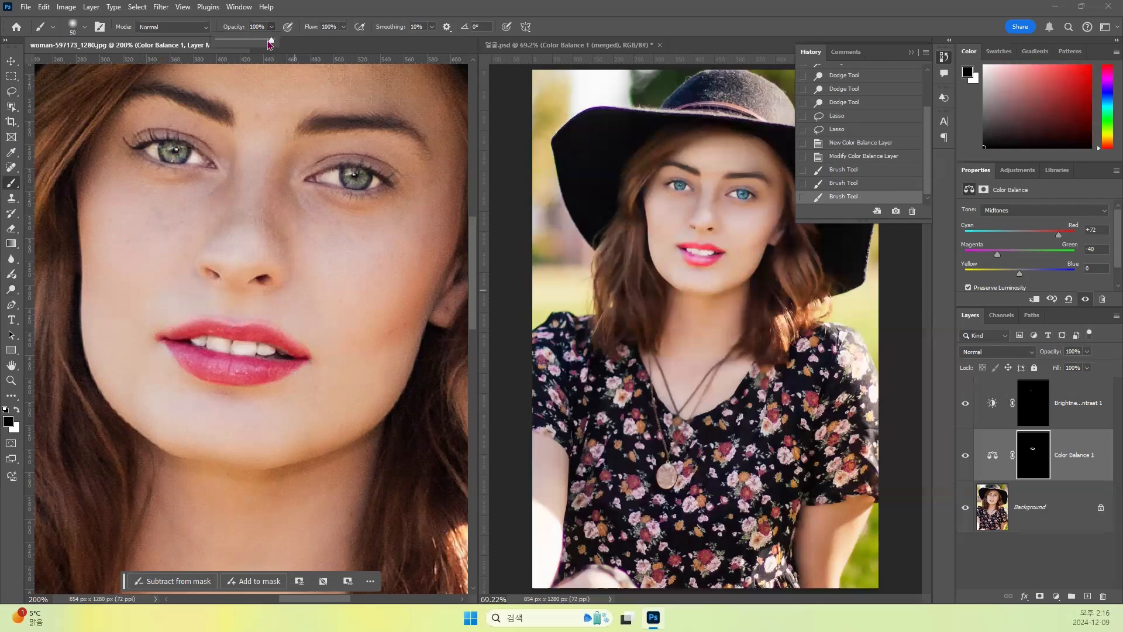
left_click(320, 13)
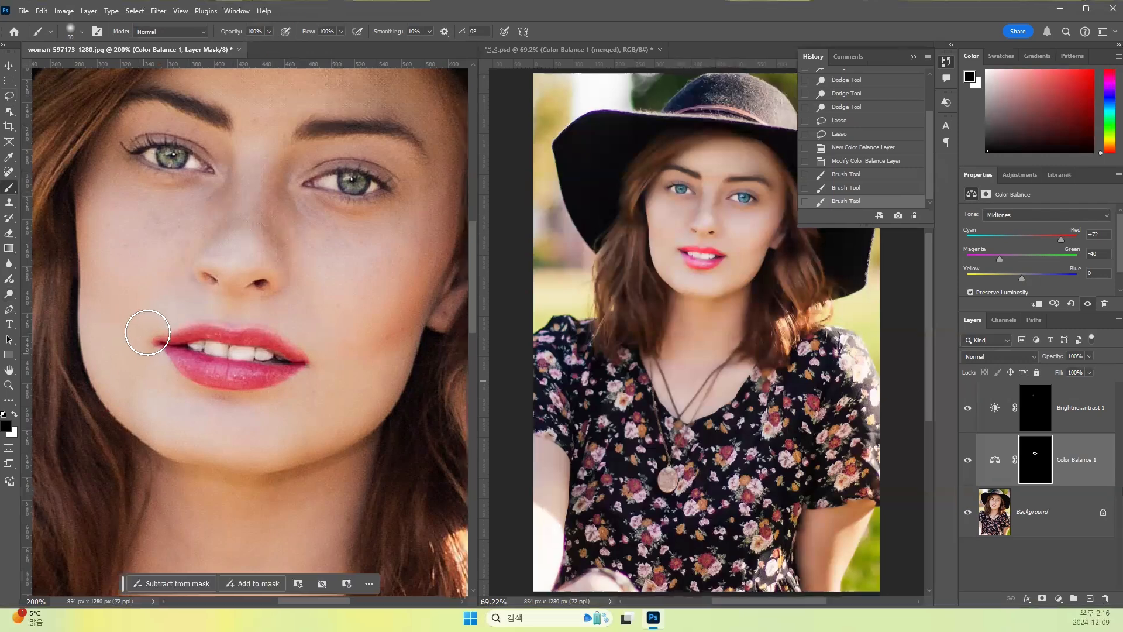
left_click_drag(151, 392, 186, 408)
left_click_drag(187, 300, 278, 302)
mouse_move(353, 414)
left_mouse_down()
mouse_move(306, 394)
mouse_move(243, 409)
mouse_move(181, 396)
mouse_move(145, 365)
left_mouse_up()
mouse_move(163, 380)
left_mouse_down()
mouse_move(193, 408)
mouse_move(130, 332)
left_mouse_up()
mouse_move(334, 375)
left_mouse_down()
mouse_move(314, 336)
mouse_move(332, 352)
mouse_move(331, 362)
mouse_move(290, 313)
left_mouse_up()
left_click_drag(349, 376, 295, 409)
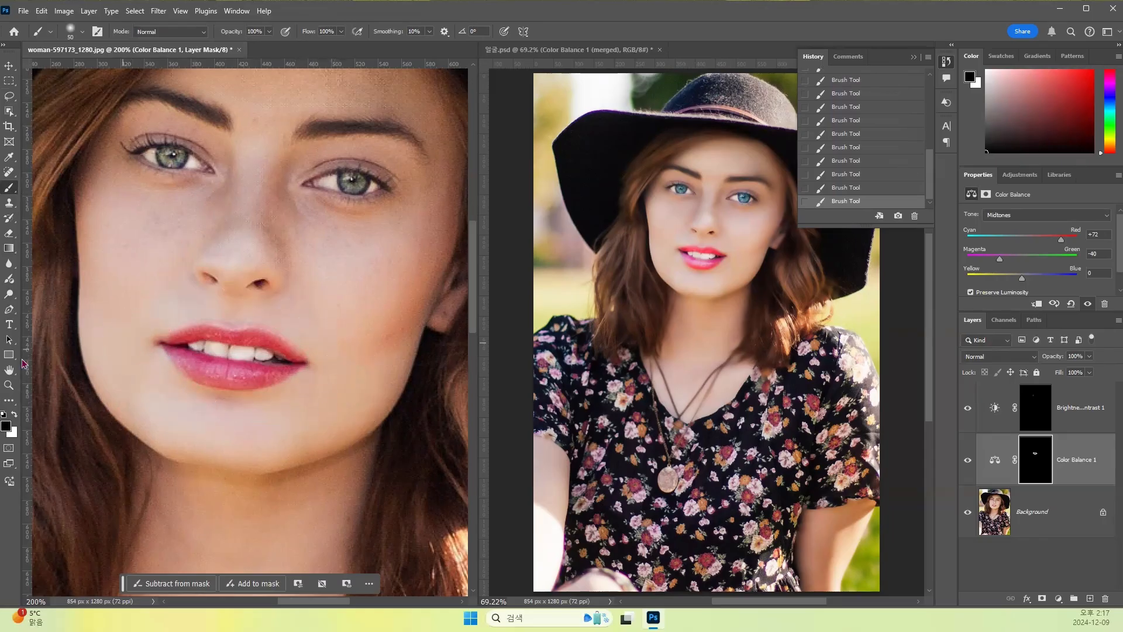
- Restore the lip colour along the lip edges by painting white on the Color Balance mask with a 15 px brush at 58% opacity
left_click(14, 414)
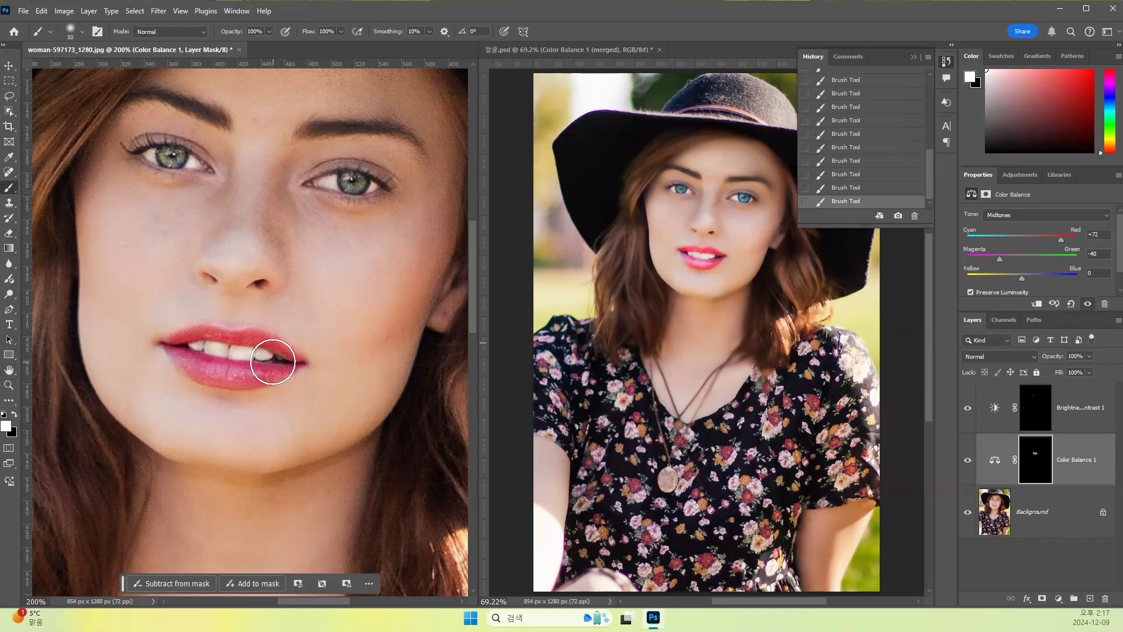
key("[")
key("[")
key("[")
key("[")
key("[")
key("[")
key("ctrl+plus")
key("ctrl+plus")
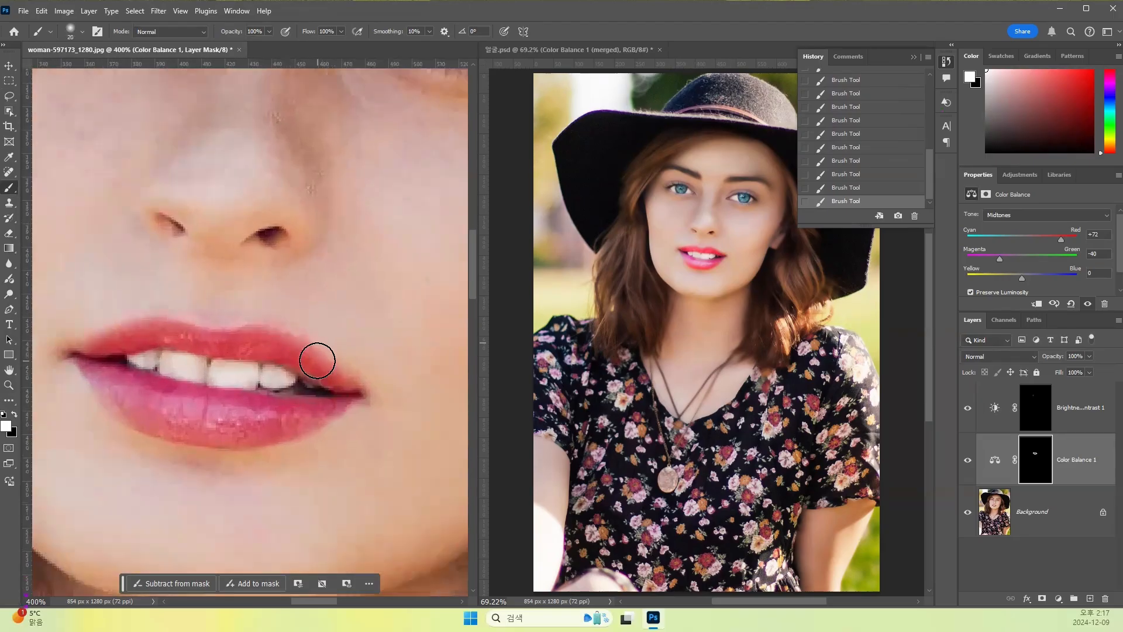
key("bracketleft")
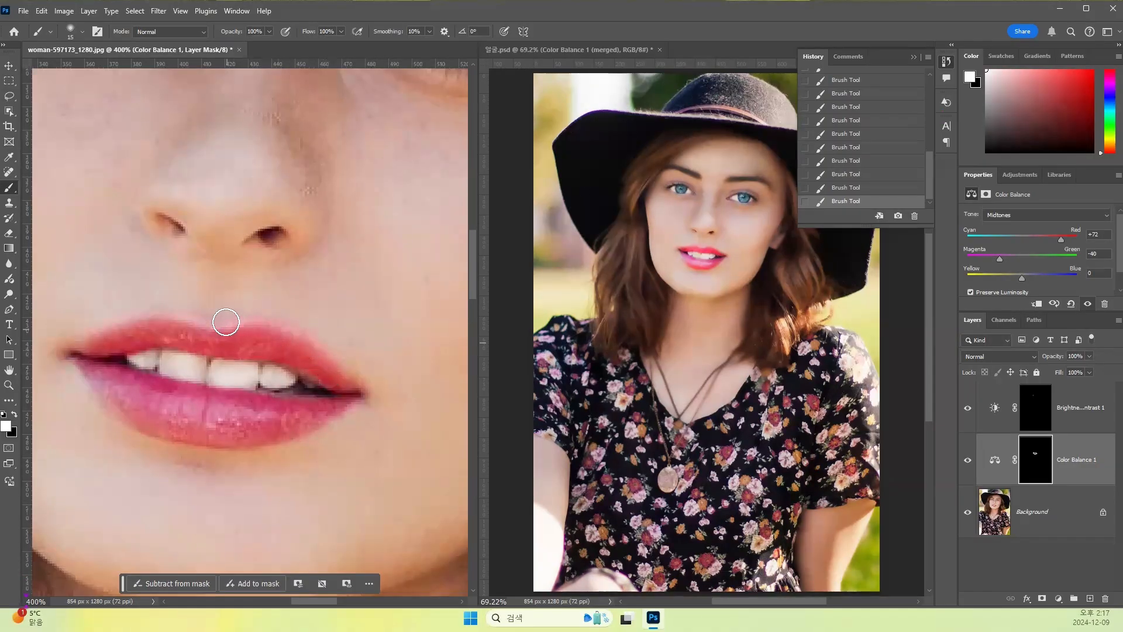
left_click(269, 32)
left_click_drag(272, 45, 246, 44)
mouse_move(243, 328)
left_mouse_down()
mouse_move(96, 337)
mouse_move(137, 326)
mouse_move(65, 351)
mouse_move(167, 430)
mouse_move(89, 378)
mouse_move(139, 416)
mouse_move(215, 434)
mouse_move(282, 434)
mouse_move(322, 419)
left_mouse_up()
left_click(14, 414)
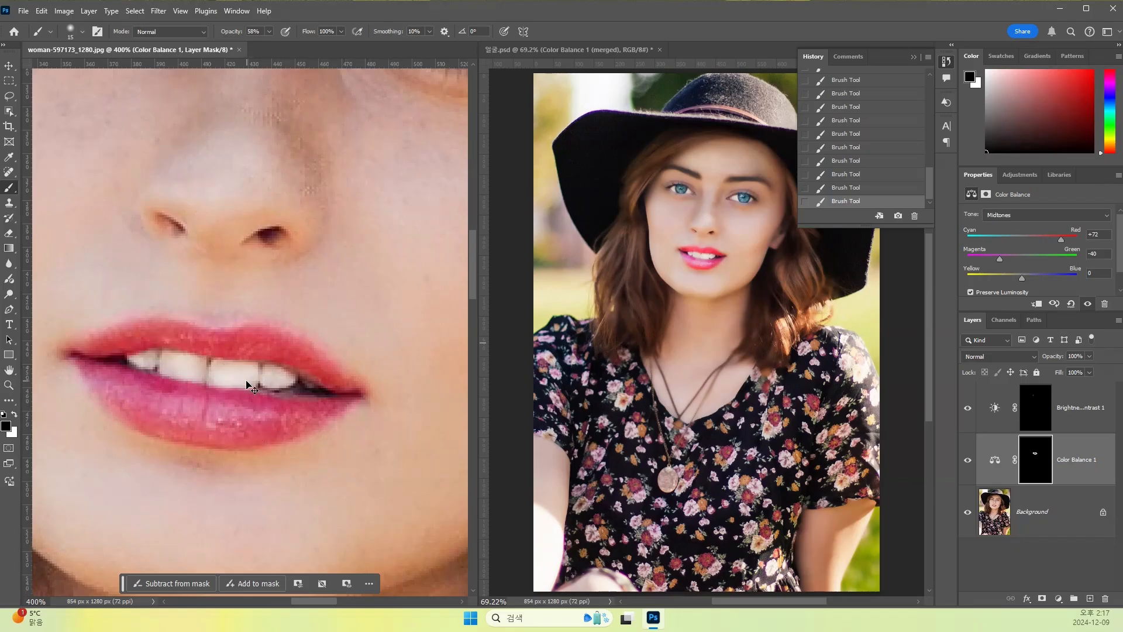
- Compare the portrait's face with the finished reference, examining its skin, eyes and lips up close
key("ctrl+minus")
key("ctrl+minus")
key("ctrl+minus")
key("ctrl+minus")
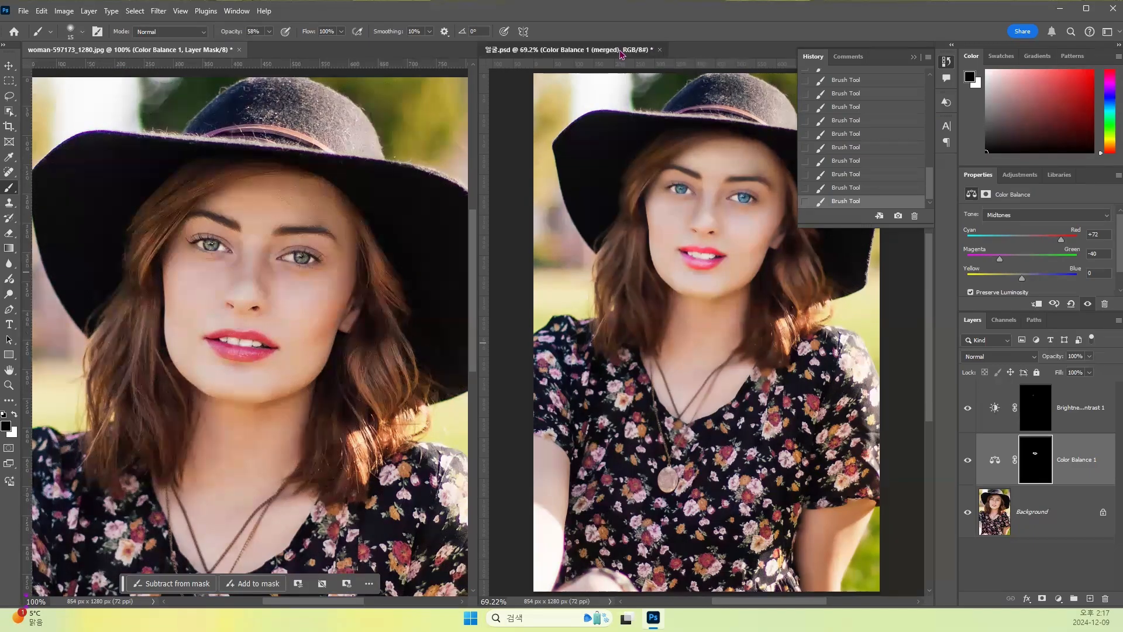
left_click(651, 52)
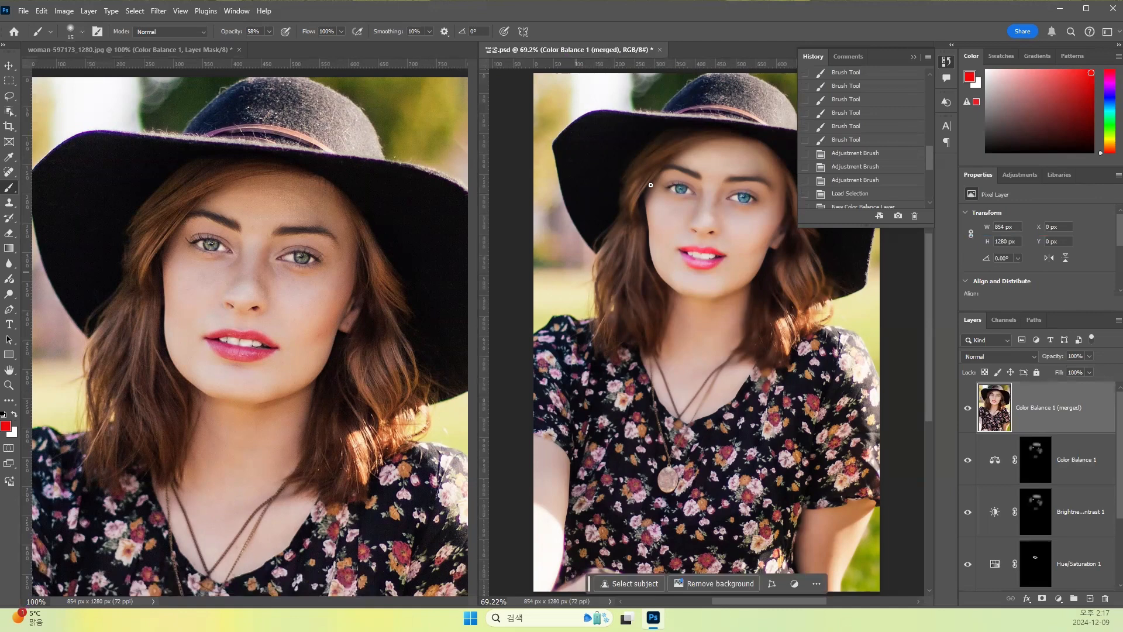
key("ctrl+plus")
key("ctrl+plus")
key("ctrl+plus")
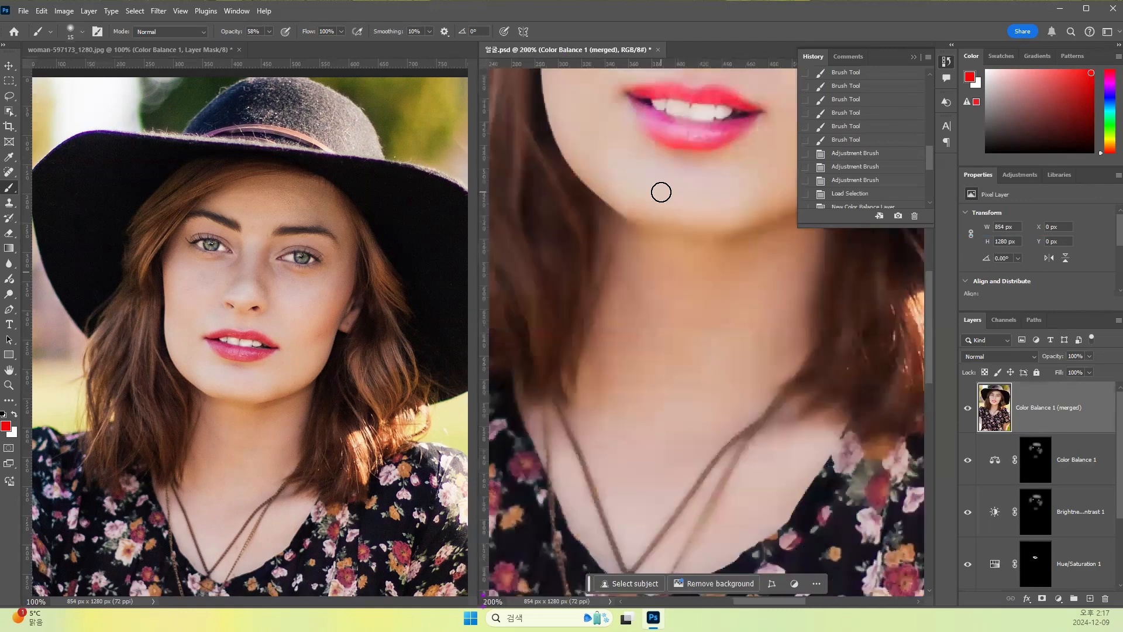
left_click_drag(624, 226, 712, 461)
left_click_drag(673, 303, 614, 428)
left_click_drag(623, 282, 617, 371)
mouse_move(652, 314)
left_mouse_down()
mouse_move(633, 342)
mouse_move(654, 345)
left_mouse_up()
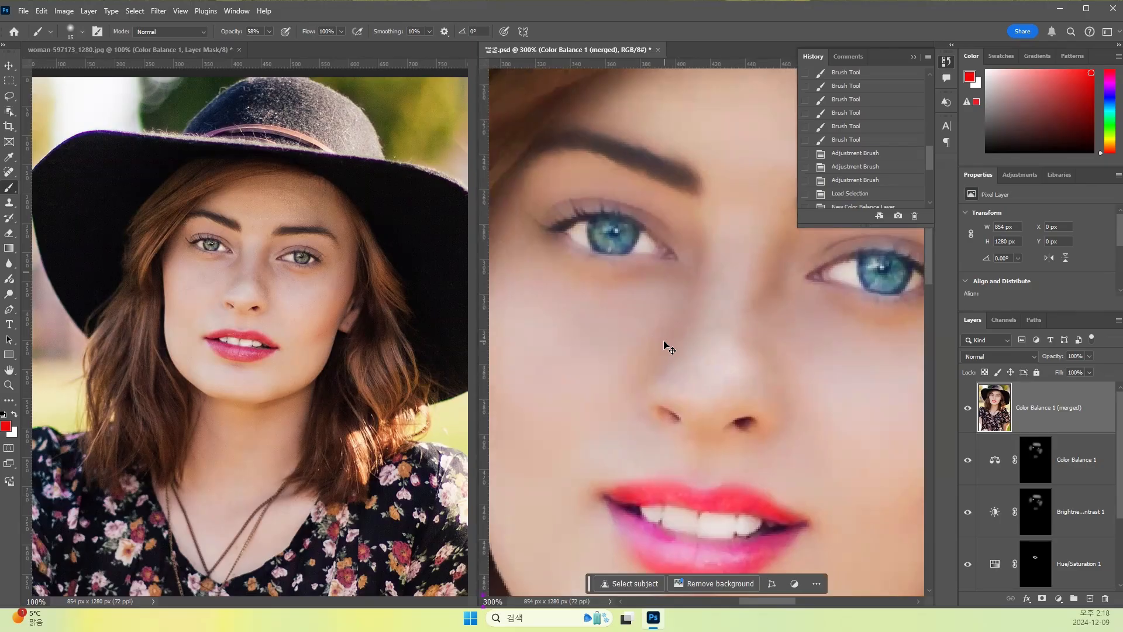
key("ctrl+minus")
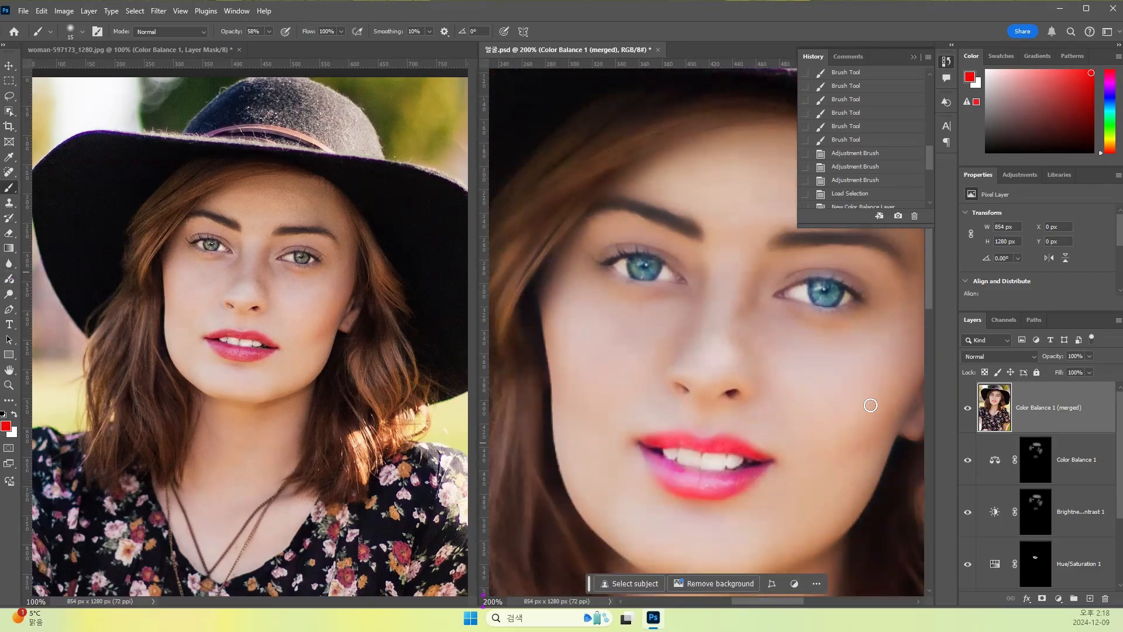
left_click(146, 51)
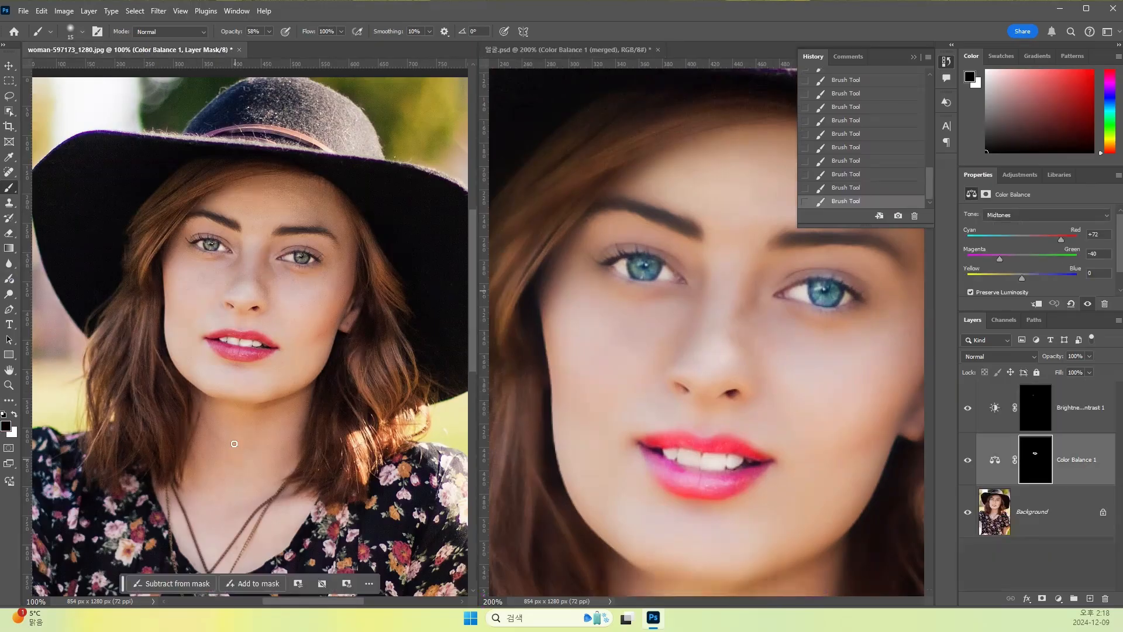
left_click_drag(247, 362, 261, 289)
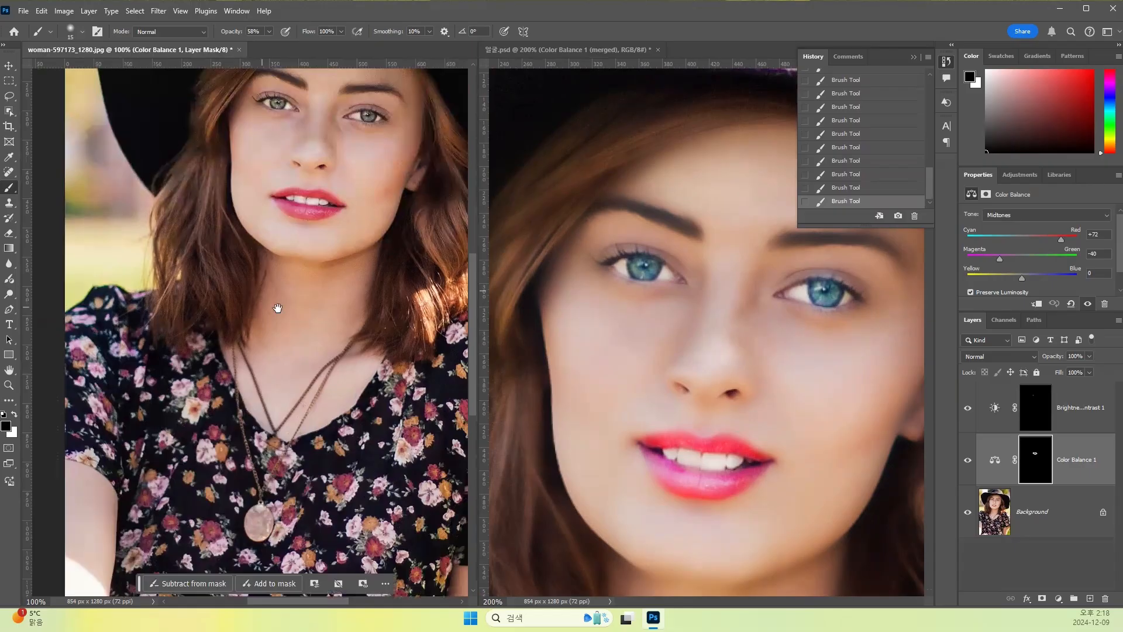
key("ctrl+minus")
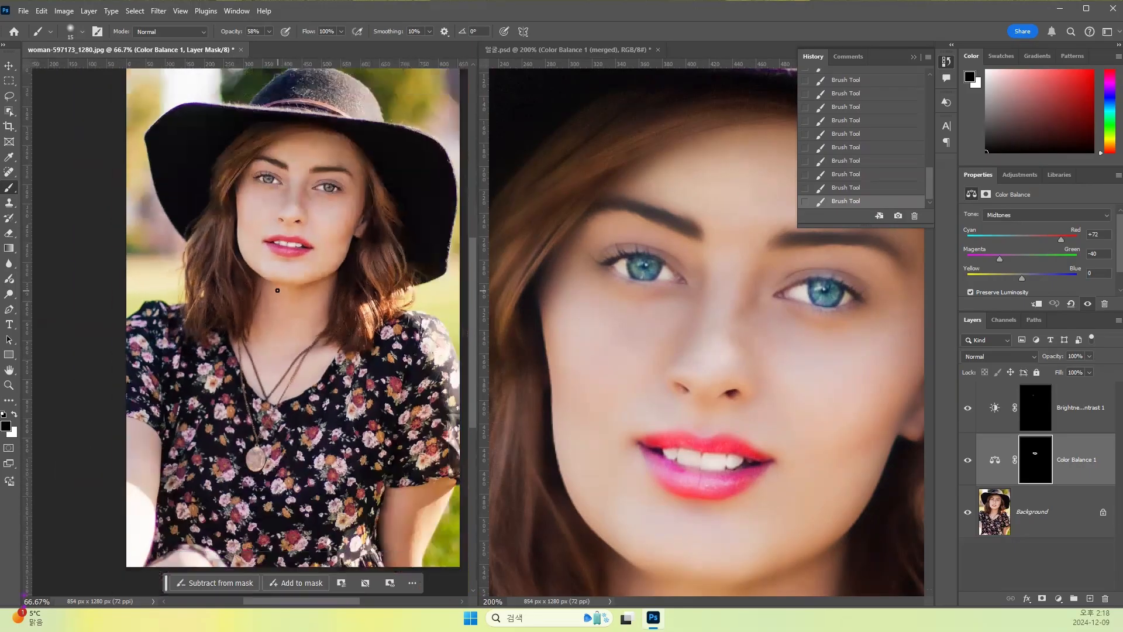
- Try to merge the Background with the Color Balance 1 and Brightness/Contrast 1 adjustment layers, and undo the merge
left_click(1025, 510)
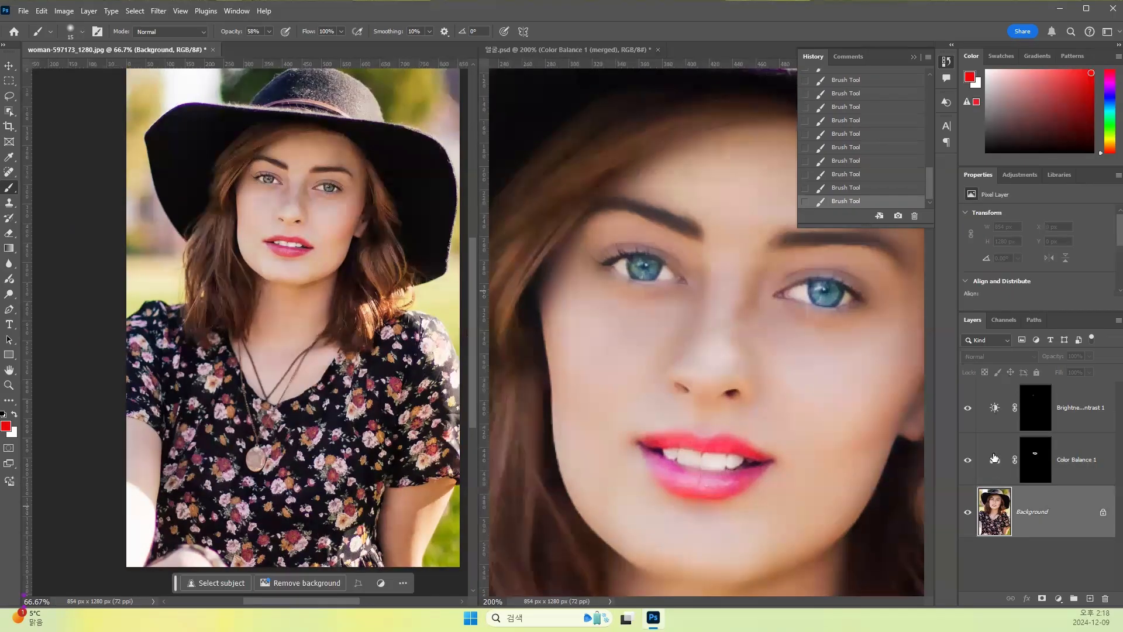
left_click(995, 458)
left_click(1105, 405)
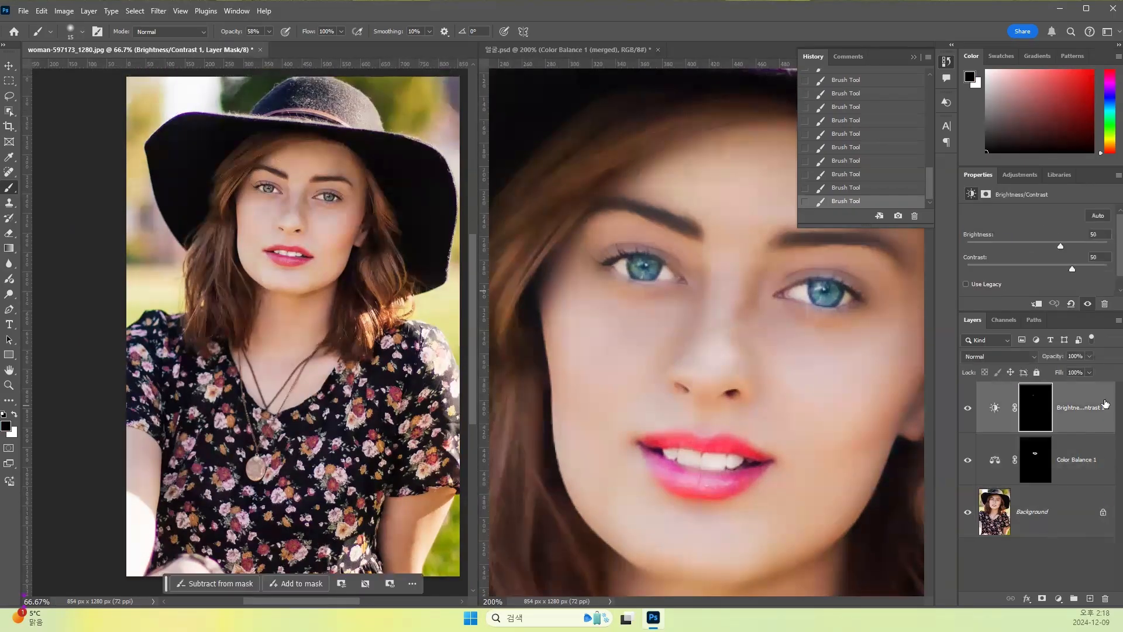
left_click(1022, 507)
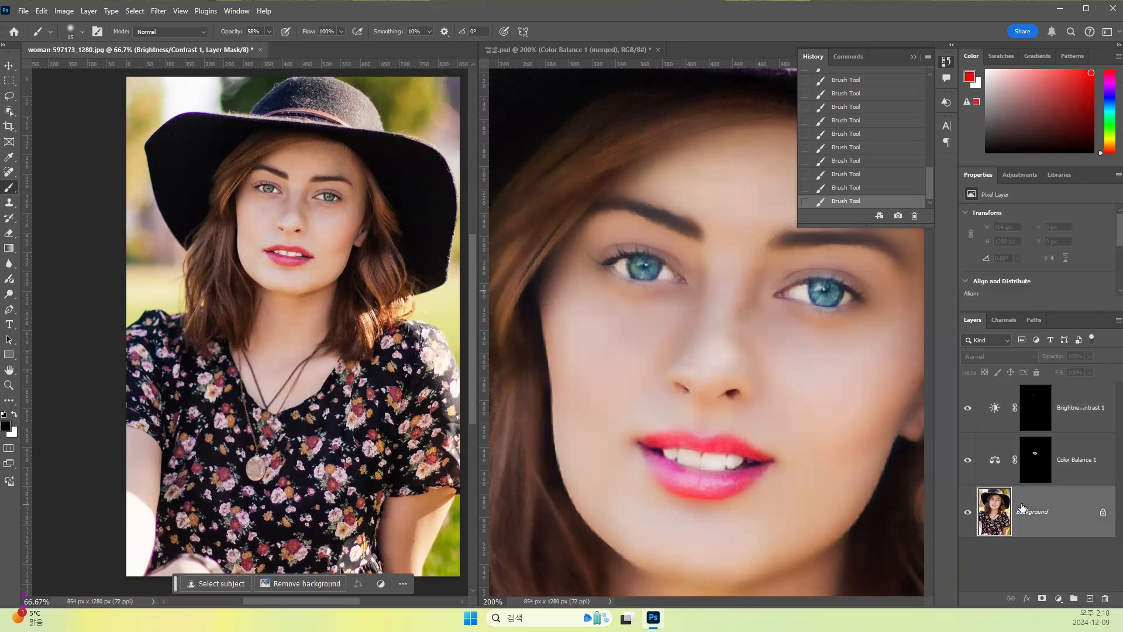
left_click(994, 462, "shift")
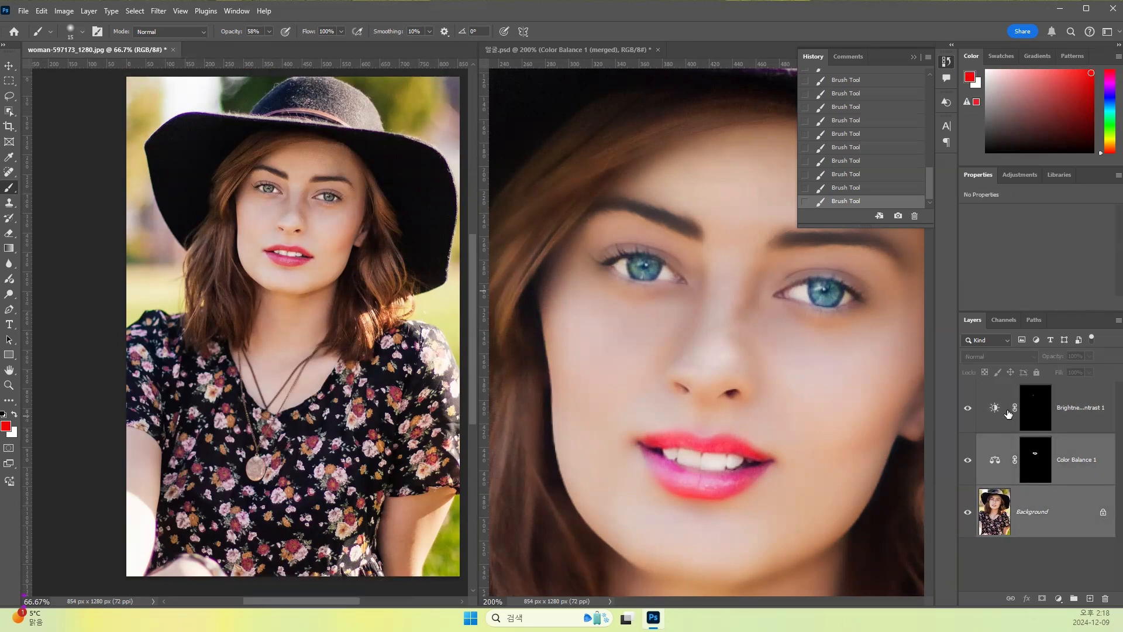
left_click(998, 408, "shift")
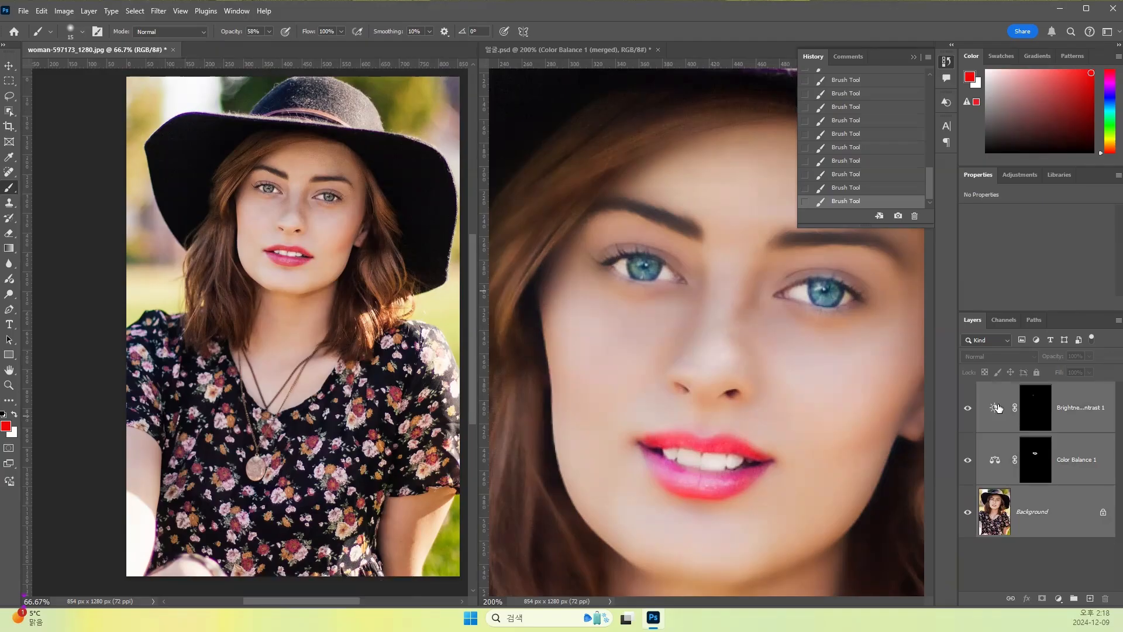
left_click(1118, 321)
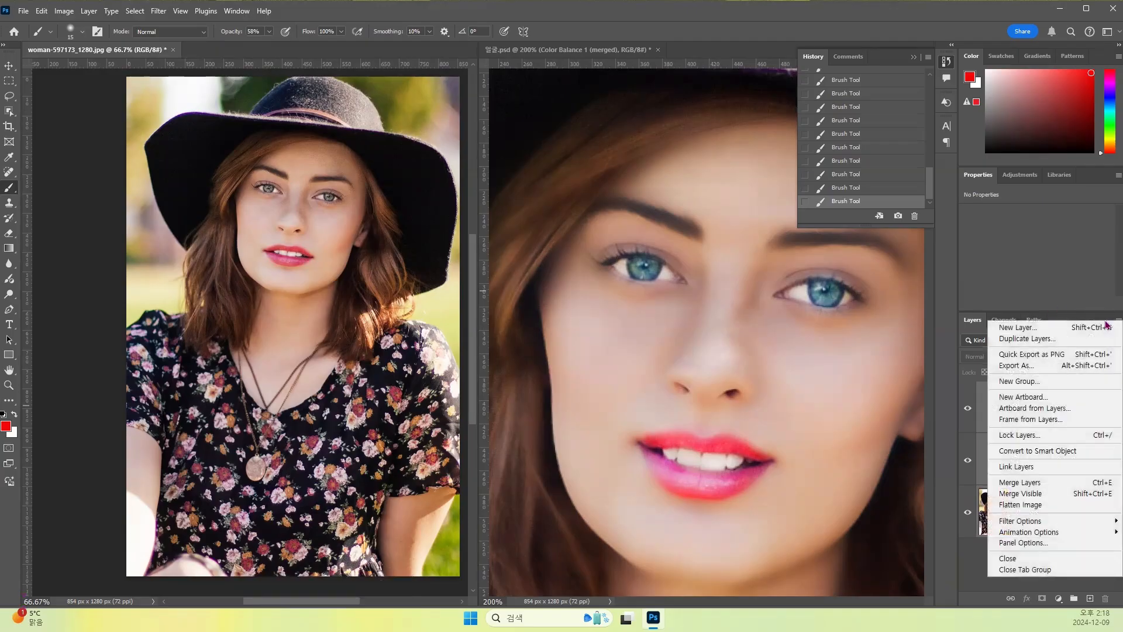
left_click(1009, 483)
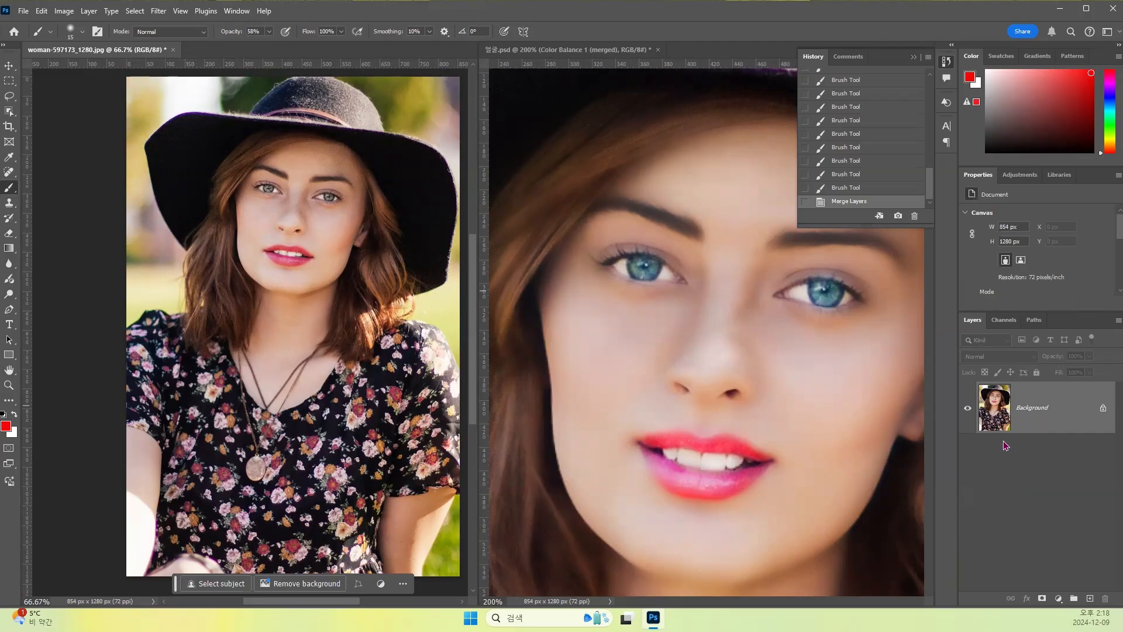
key("ctrl+z")
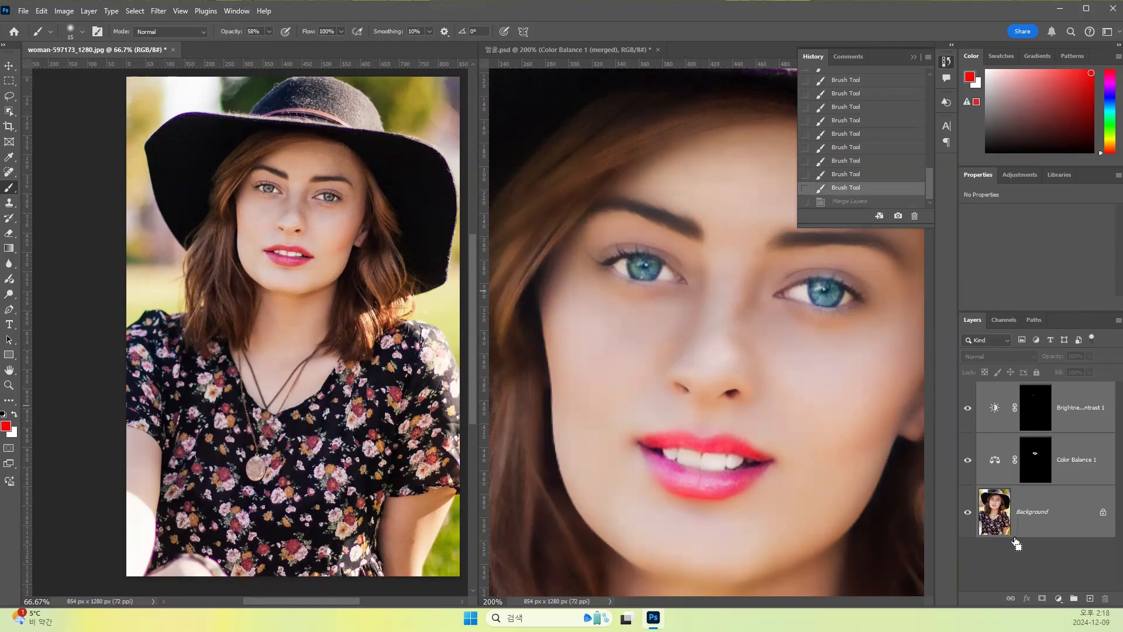
- Convert the locked Background into a regular layer named Layer 0
left_click(1002, 516)
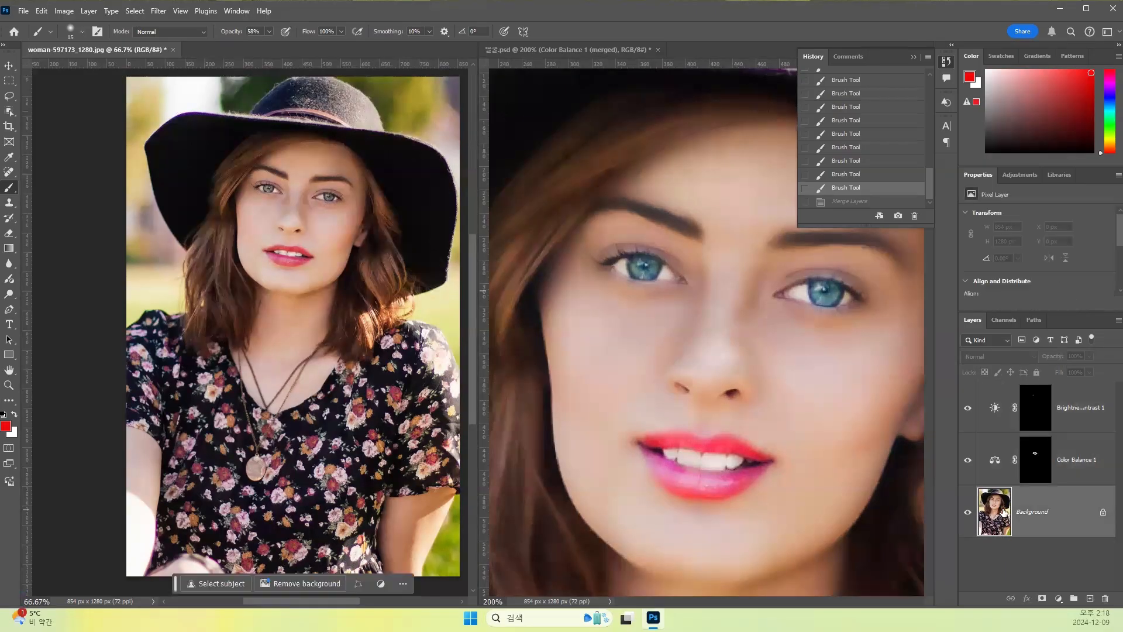
double_click(1008, 510)
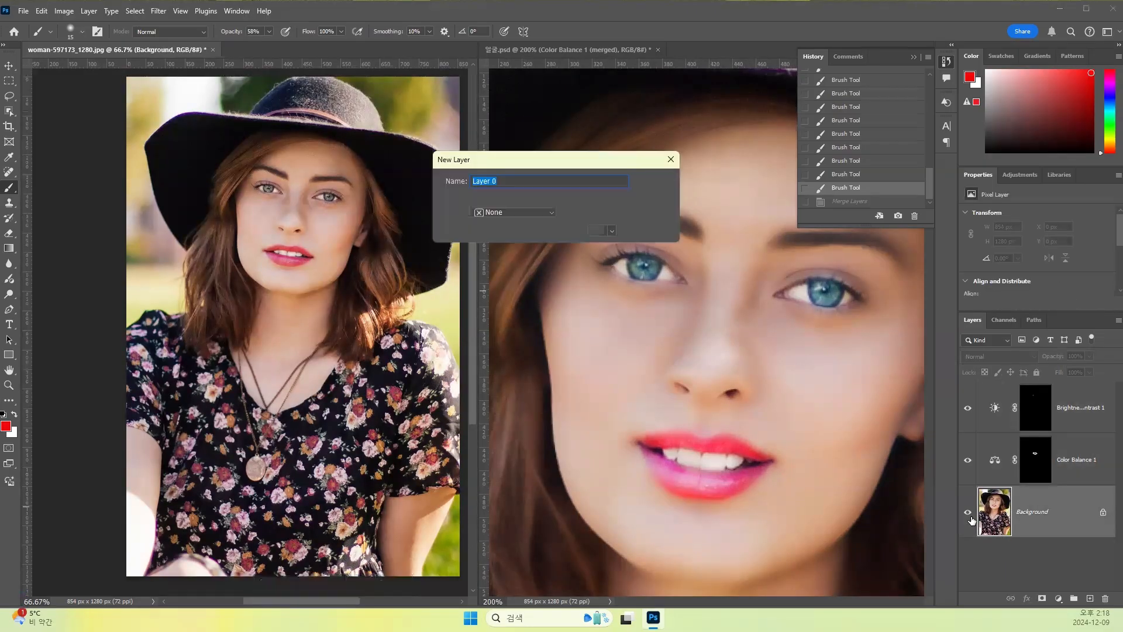
left_click(668, 187)
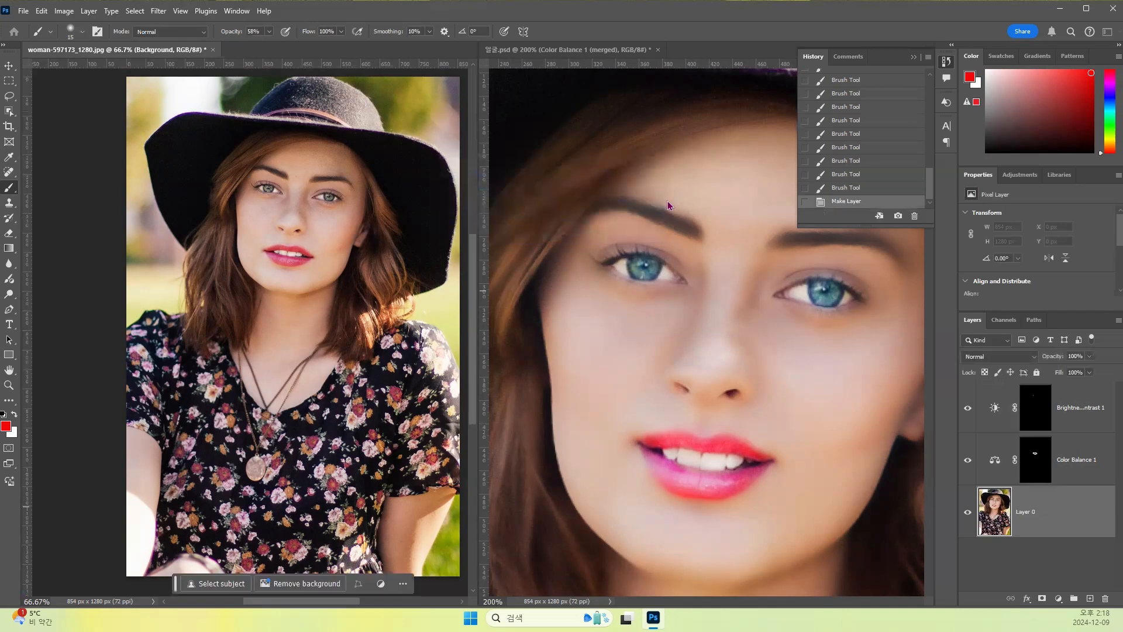
- Stamp Layer 0 and both adjustment layers into a new merged layer while keeping the originals, and hide those three source layers
left_click(999, 465, "shift")
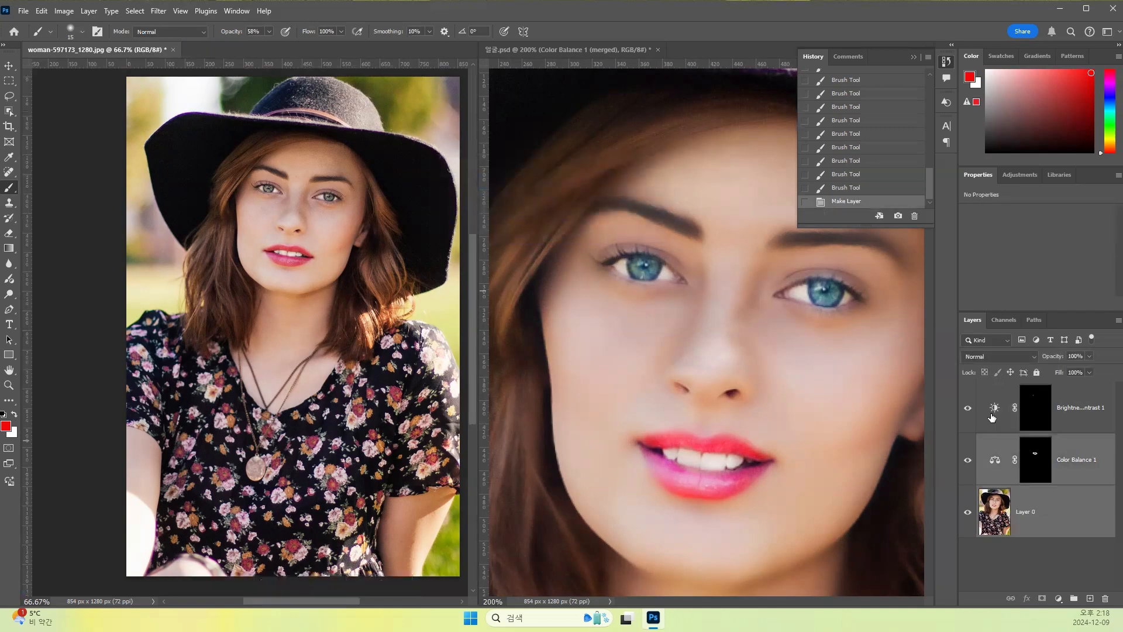
left_click(994, 413, "shift")
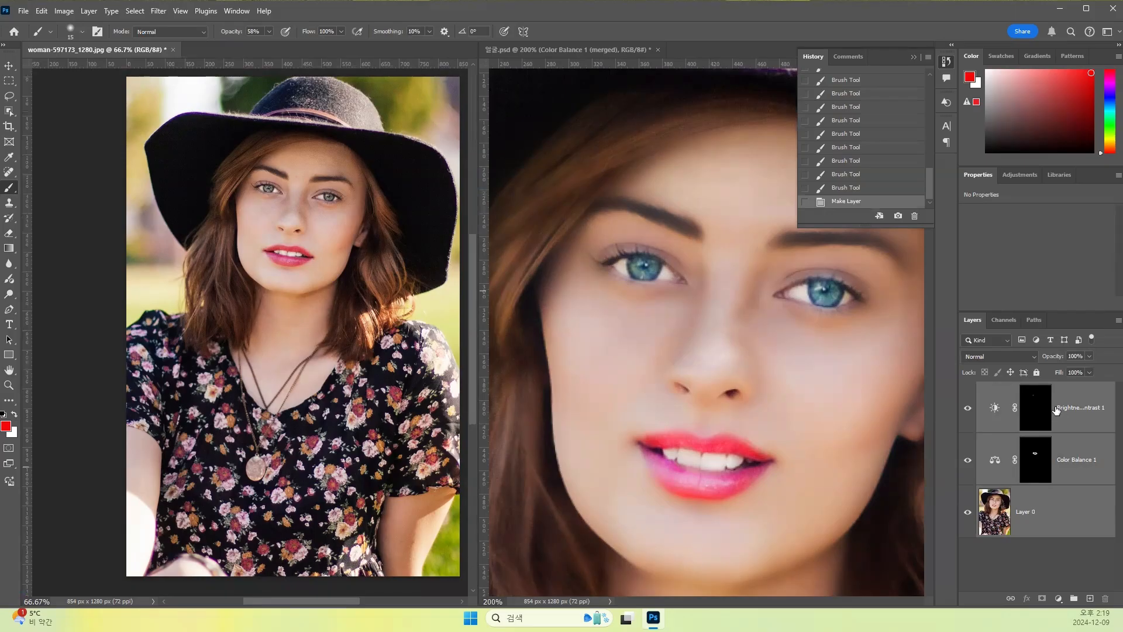
left_click(1117, 320)
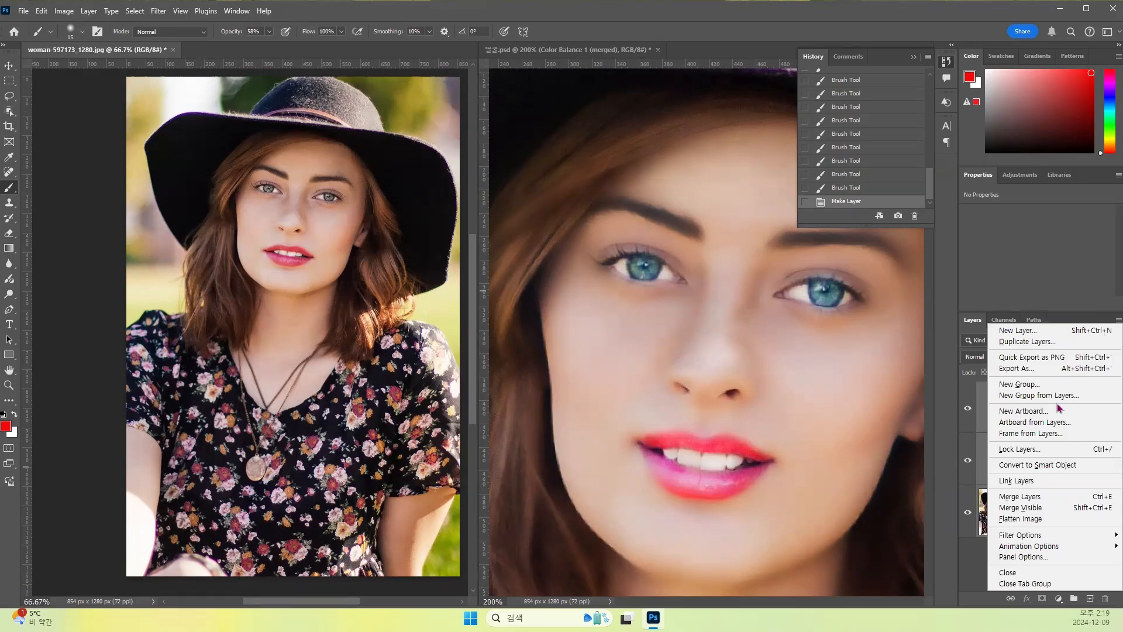
left_click(1058, 497, "alt")
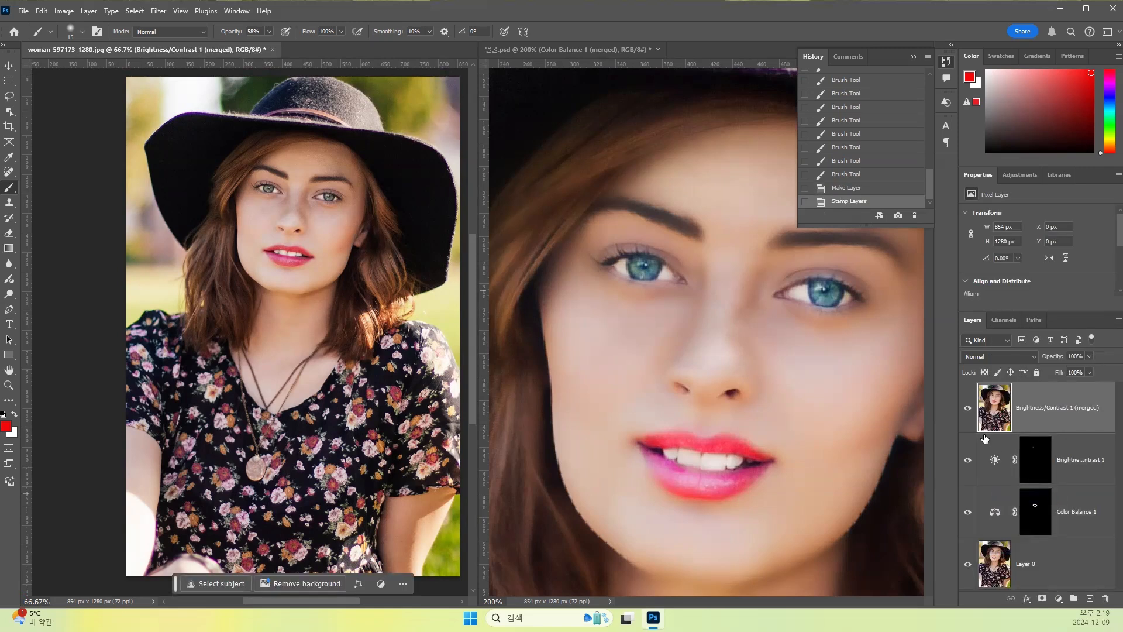
left_click_drag(968, 459, 971, 565)
- Duplicate the merged layer, naming the lower one 원본 and the upper copy 흐림효과
key("ctrl+j")
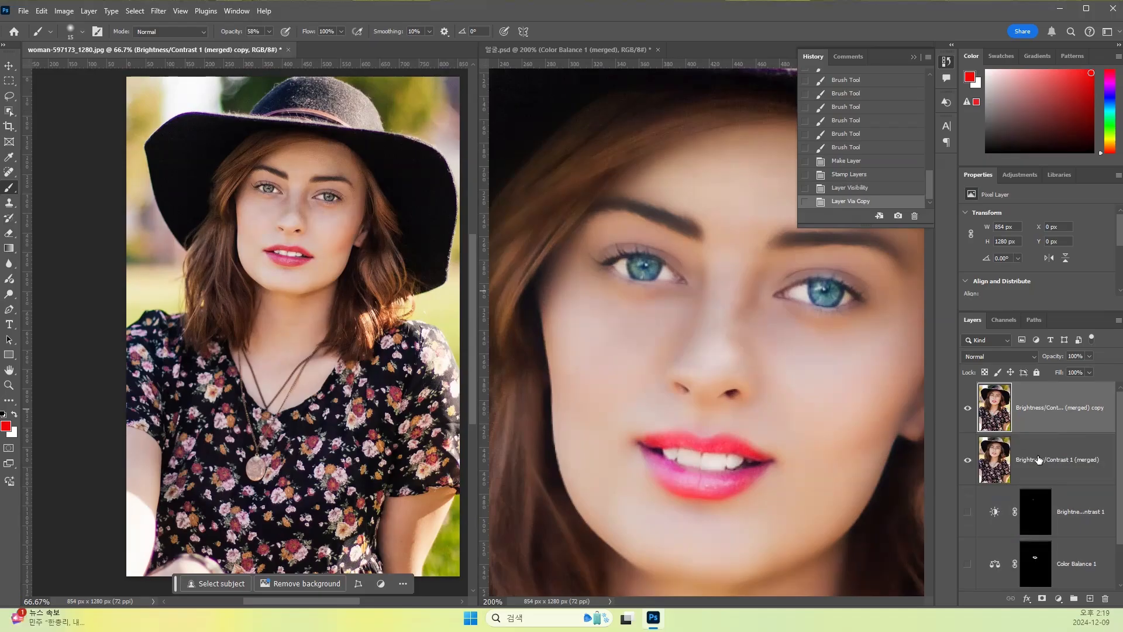
left_click(1037, 459)
double_click(1035, 459)
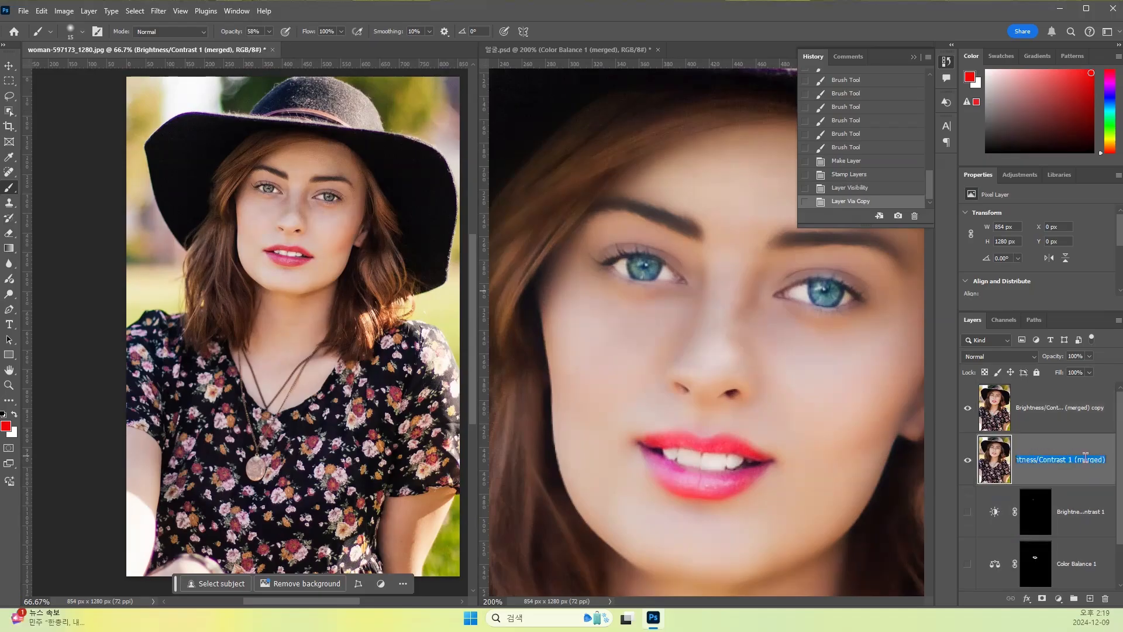
key("BackSpace")
key("Return")
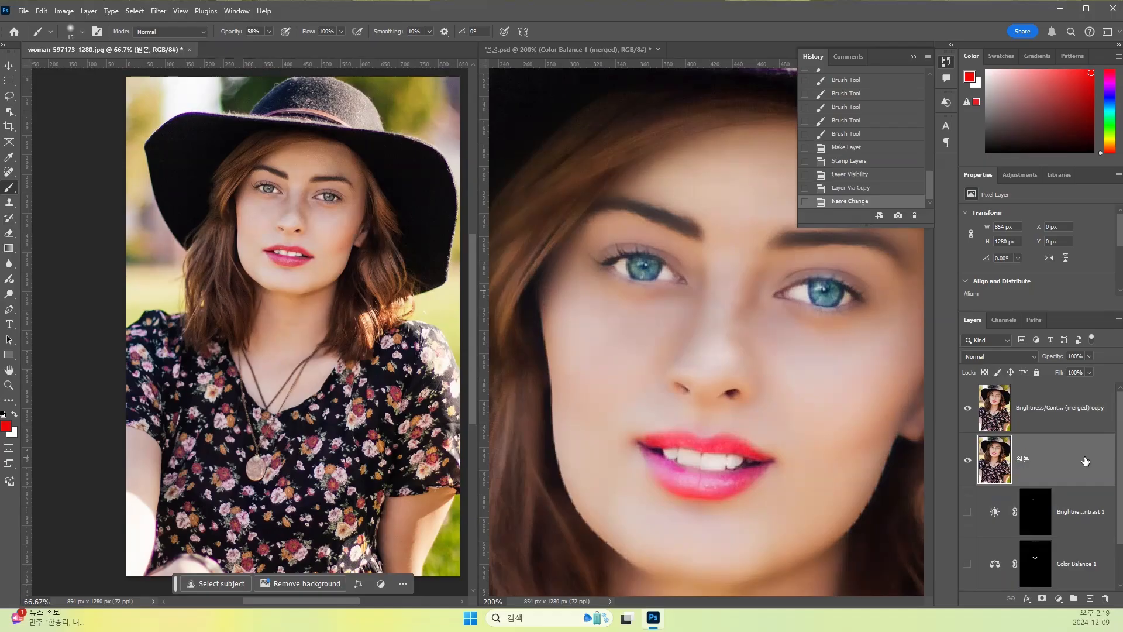
double_click(1045, 407)
type("흐림효과")
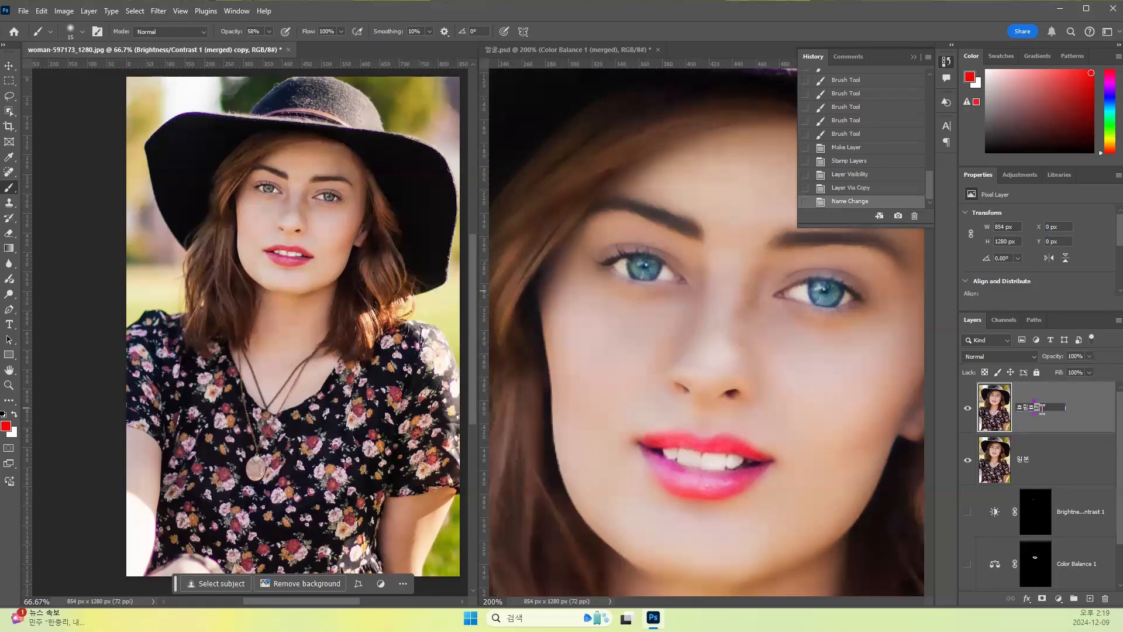
key("Return")
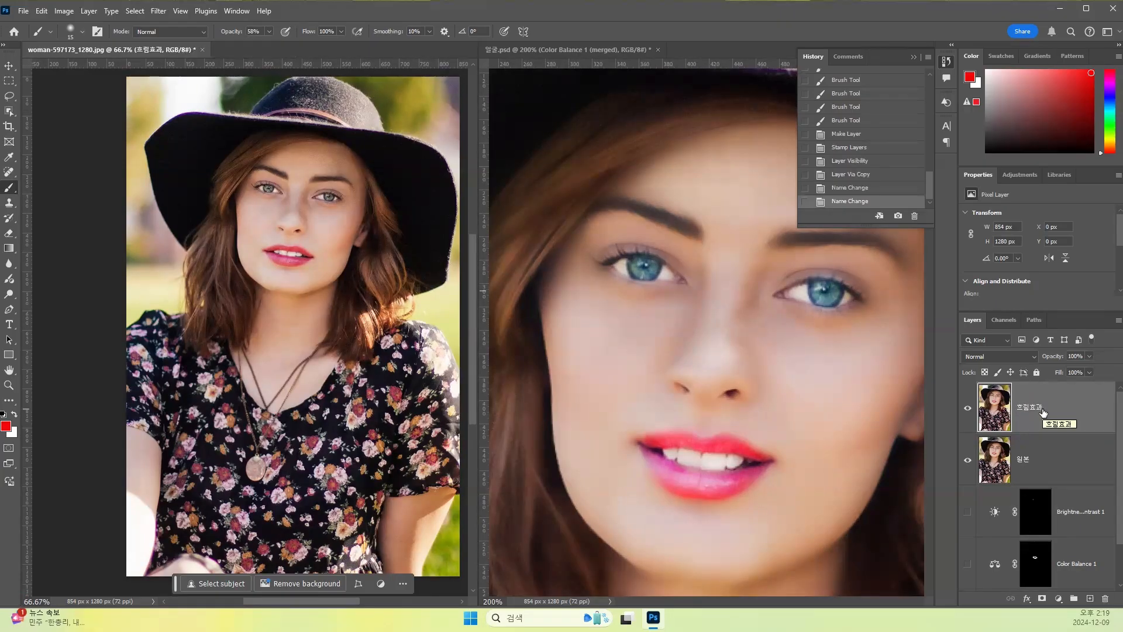
- Start a Surface Blur on the 흐림효과 layer and try a radius of 56 pixels with a threshold of 23 levels
key("ctrl+plus")
left_click_drag(299, 176, 251, 283)
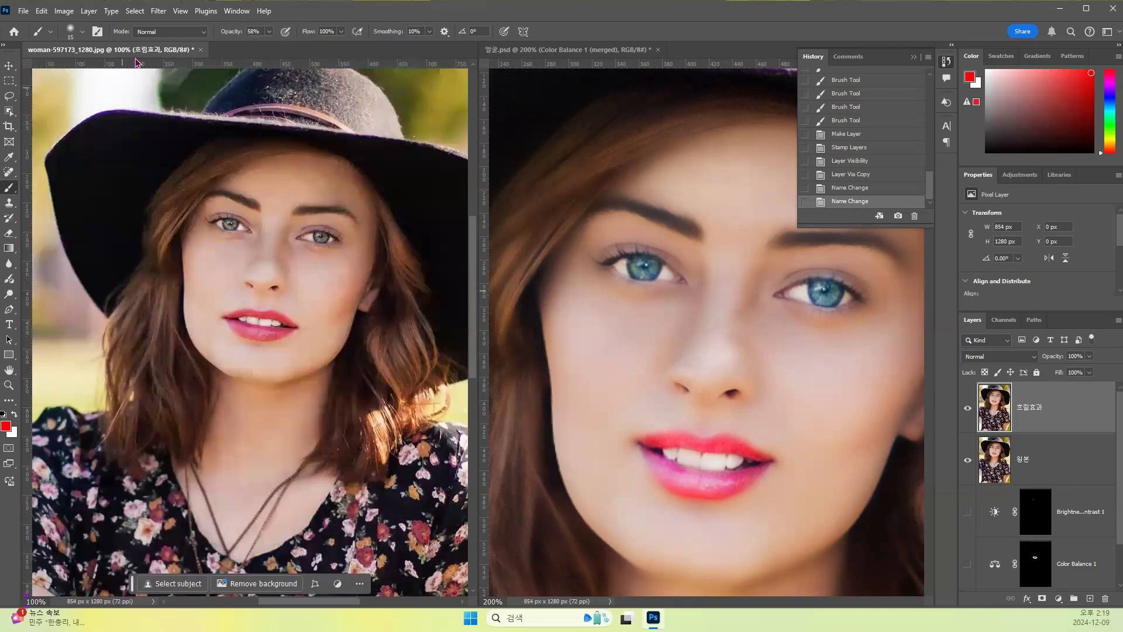
left_click(157, 13)
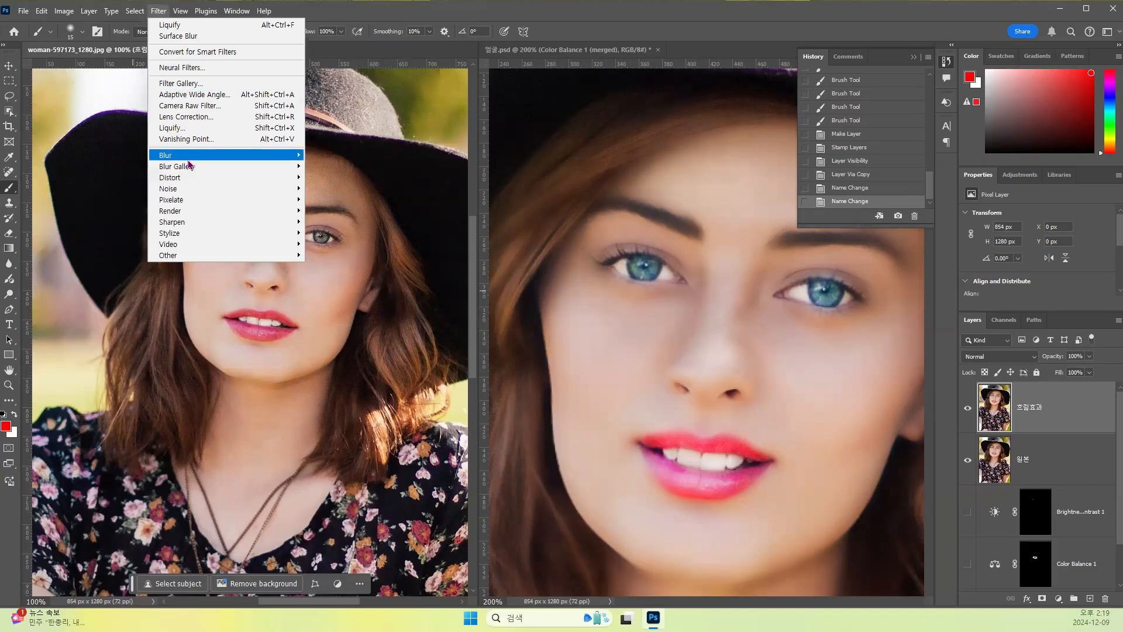
mouse_move(186, 157)
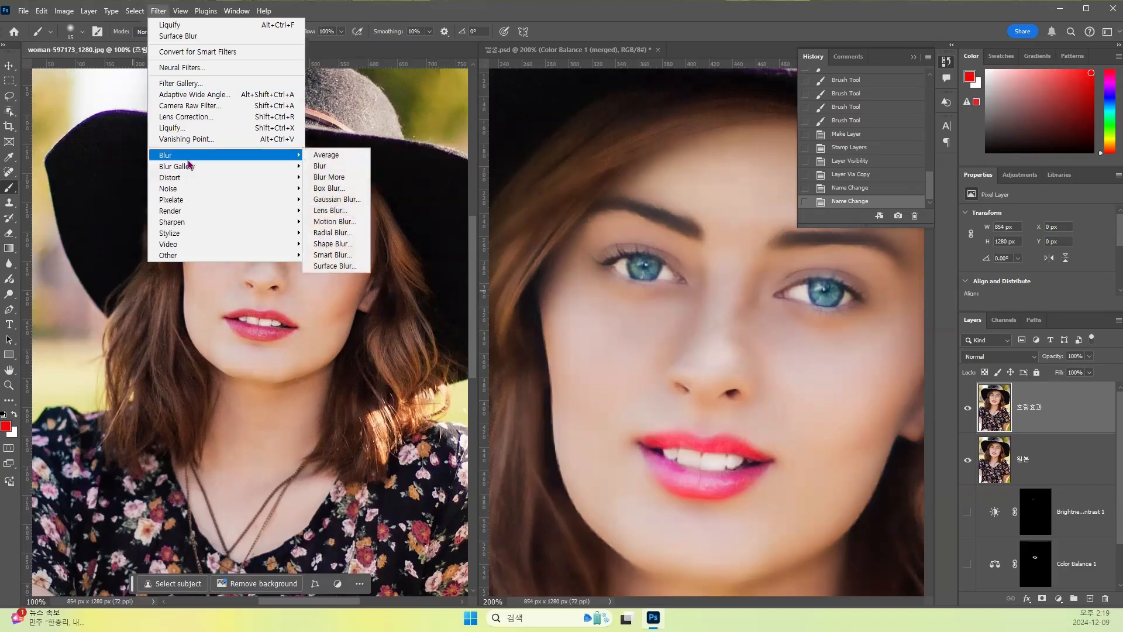
left_click(336, 266)
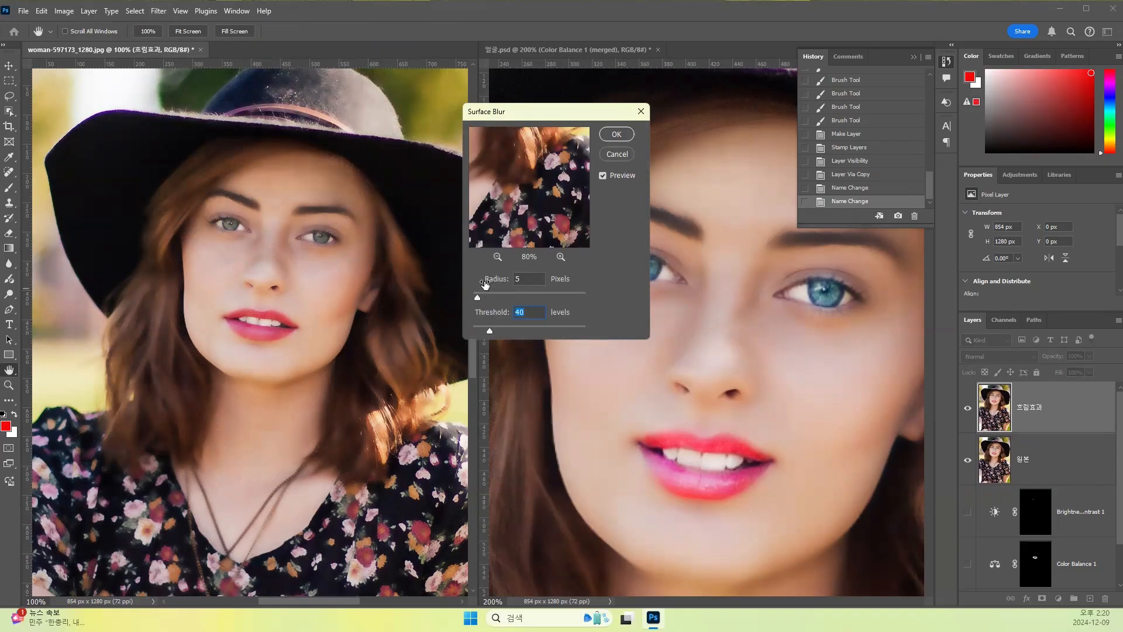
left_click_drag(491, 332, 479, 332)
left_click_drag(479, 332, 487, 300)
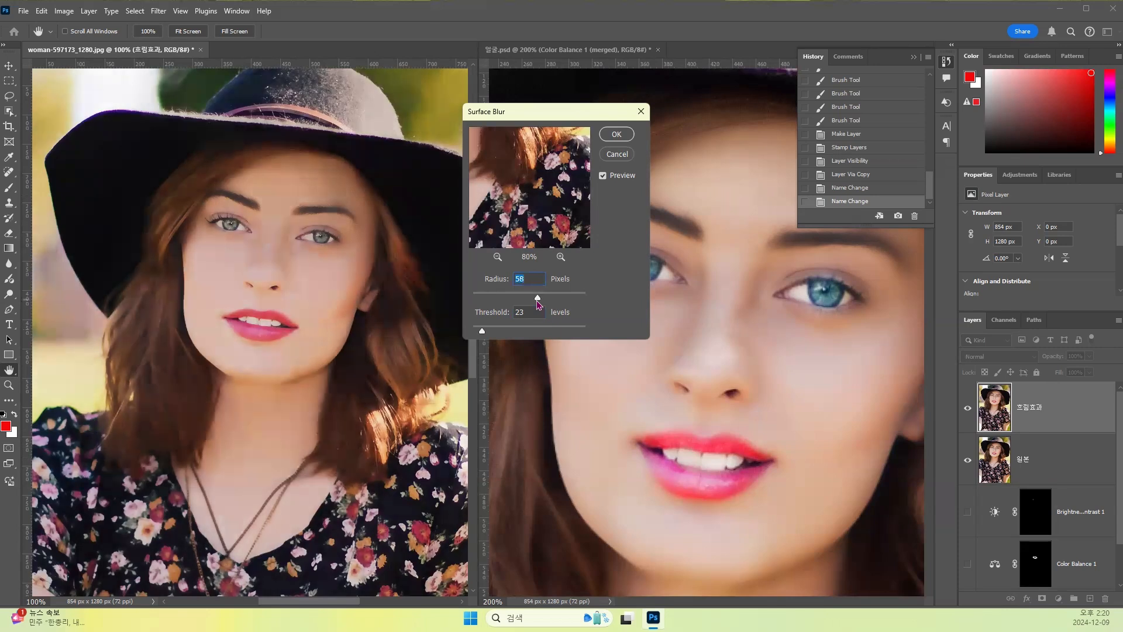
- Set the Surface Blur radius to 4 pixels and the threshold to 15 levels, and apply it to the 흐림효과 layer
left_click_drag(537, 300, 484, 300)
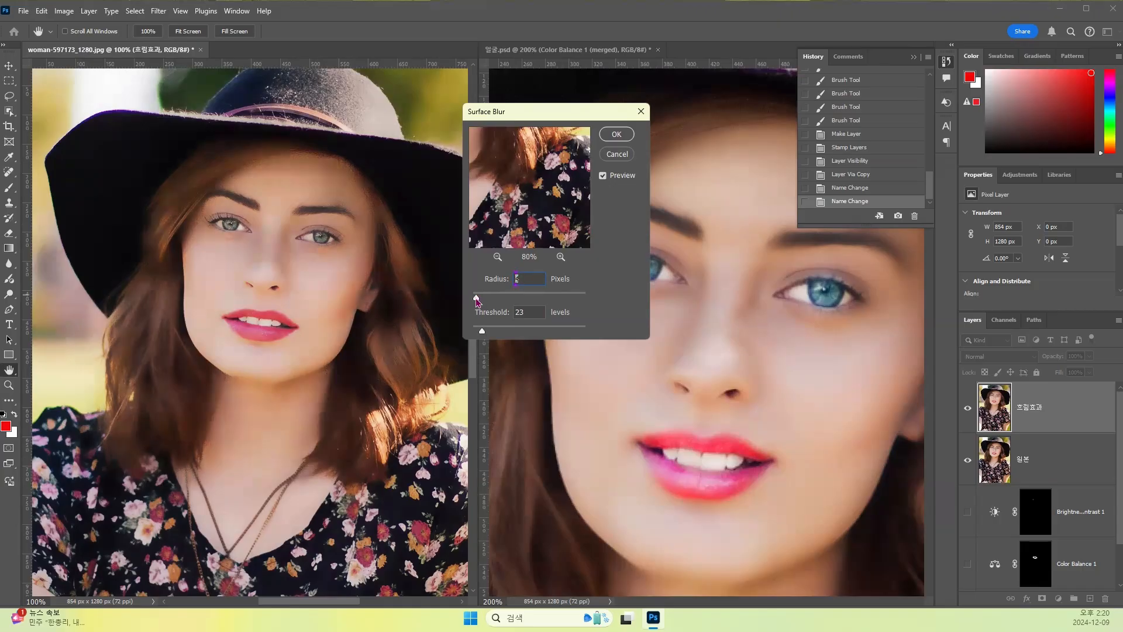
left_click_drag(477, 301, 477, 299)
left_click_drag(480, 332, 479, 331)
key("Tab")
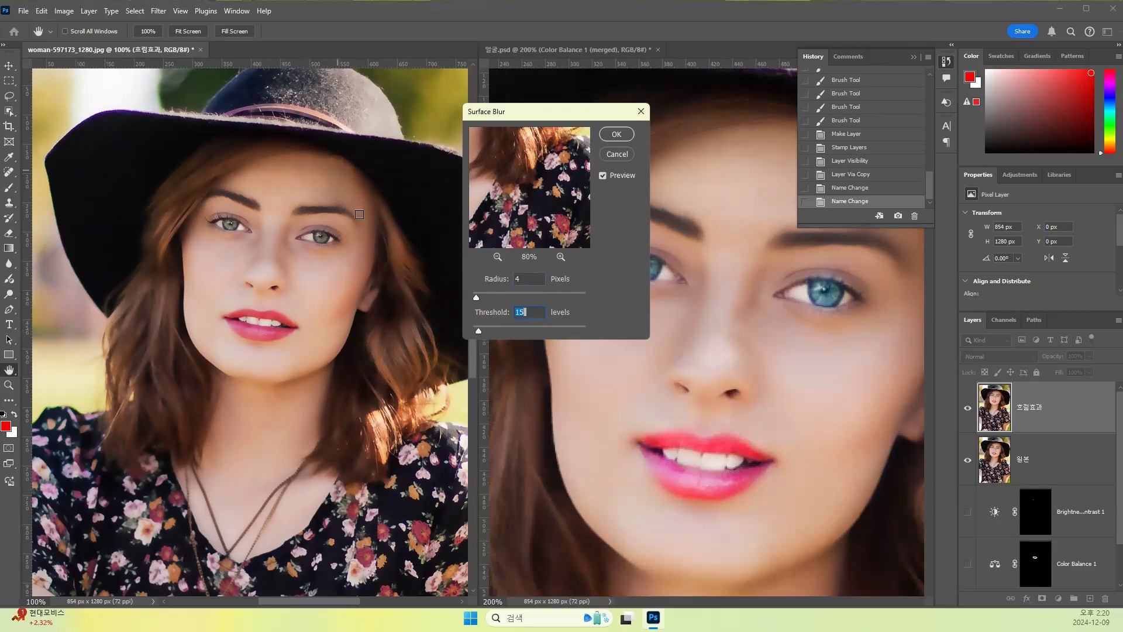
key("ctrl+plus")
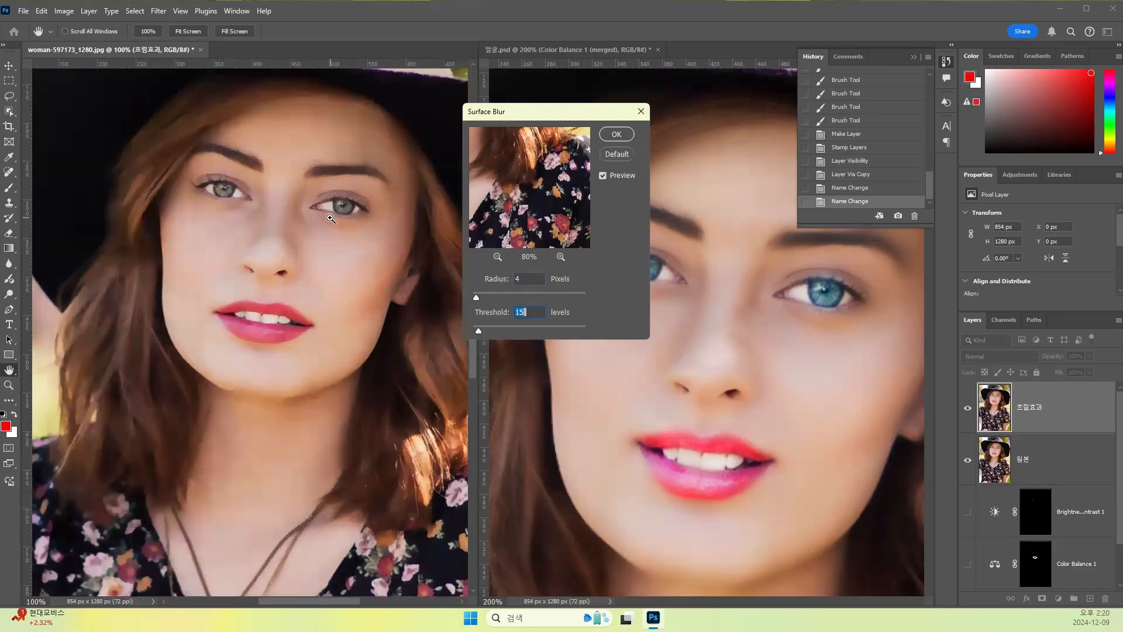
left_click_drag(288, 205, 269, 333)
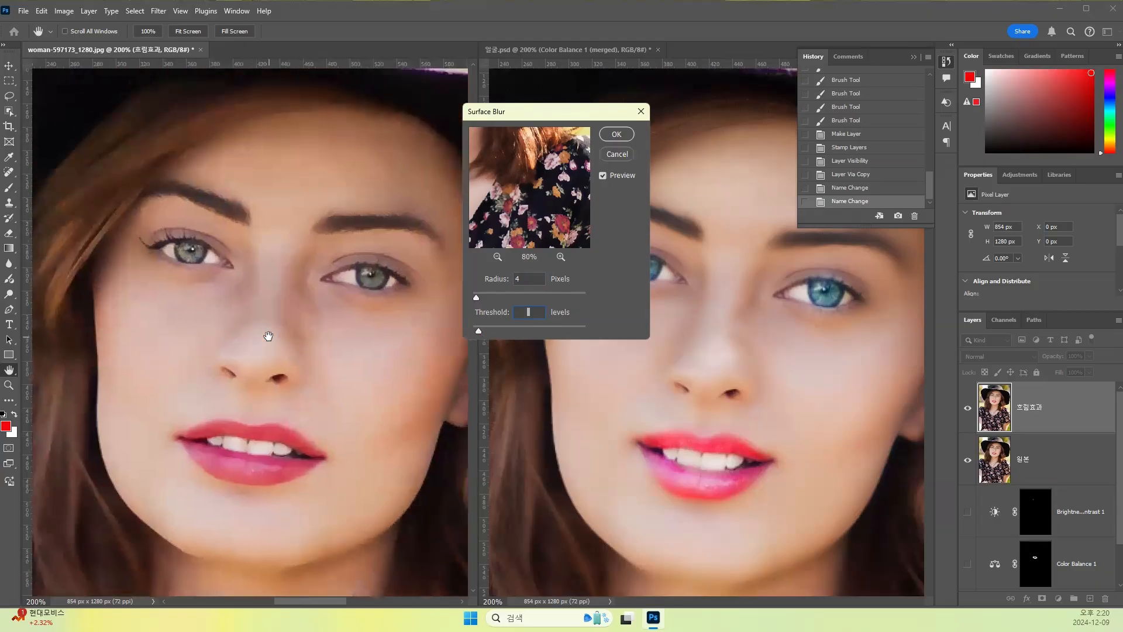
left_click(619, 135)
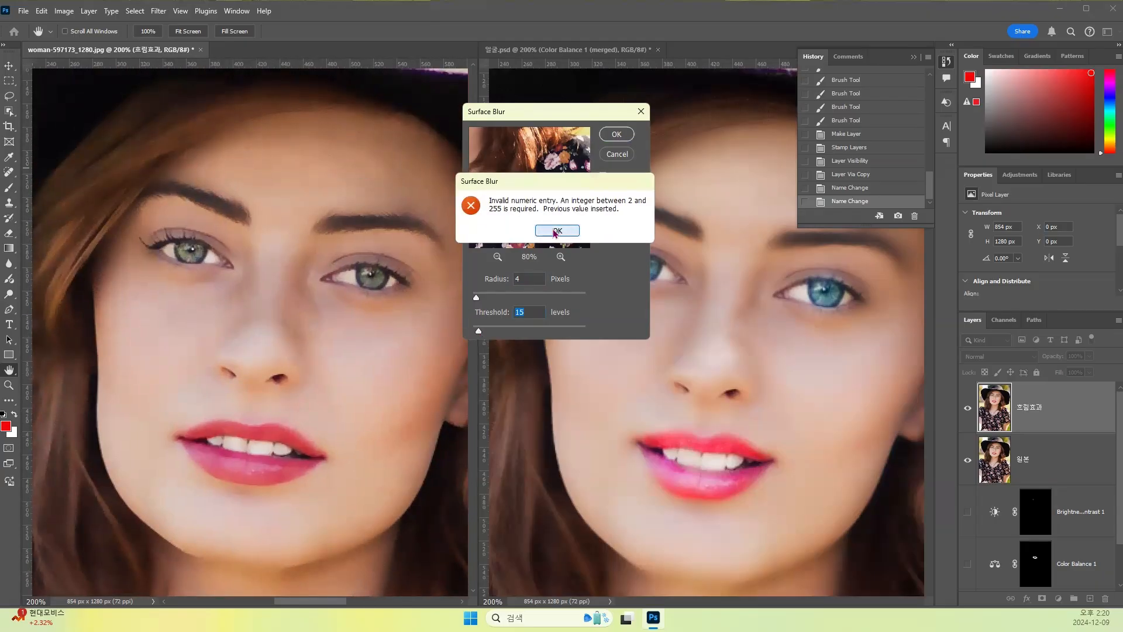
left_click(557, 231)
left_click(531, 312)
left_click(617, 135)
- Add a layer mask to the blurred 흐림효과 layer
key("b")
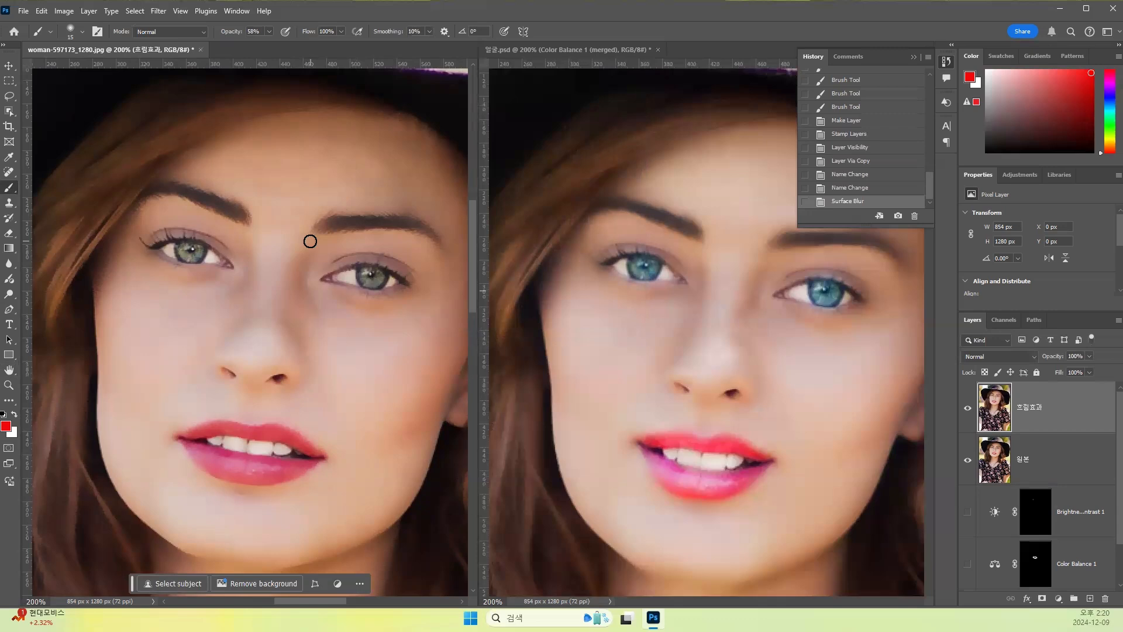
key("ctrl+minus")
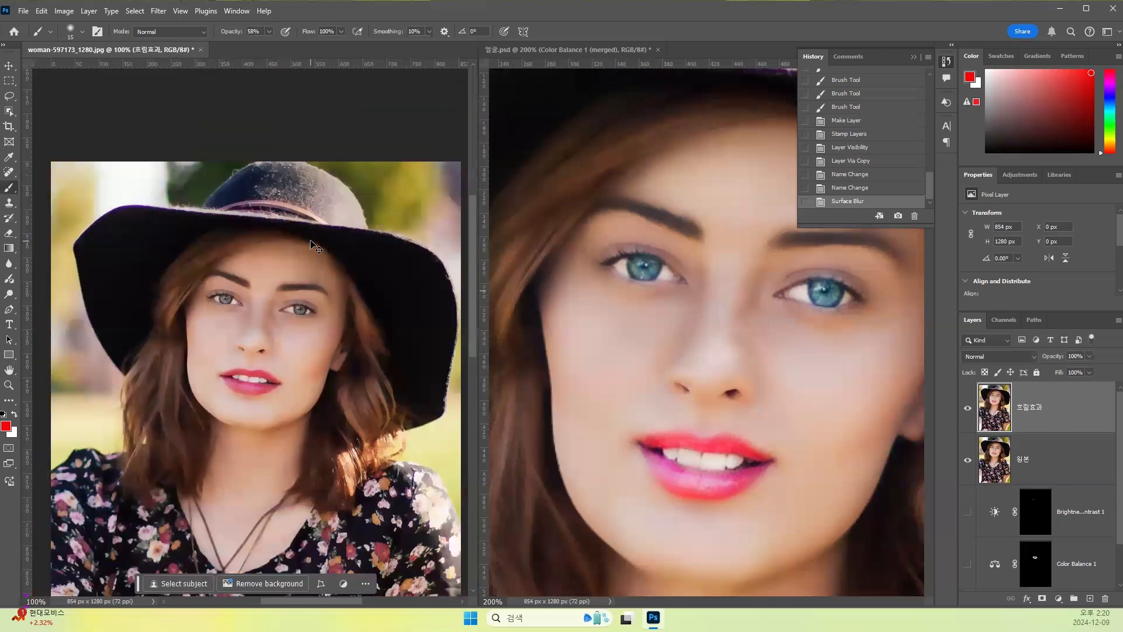
key("ctrl+minus")
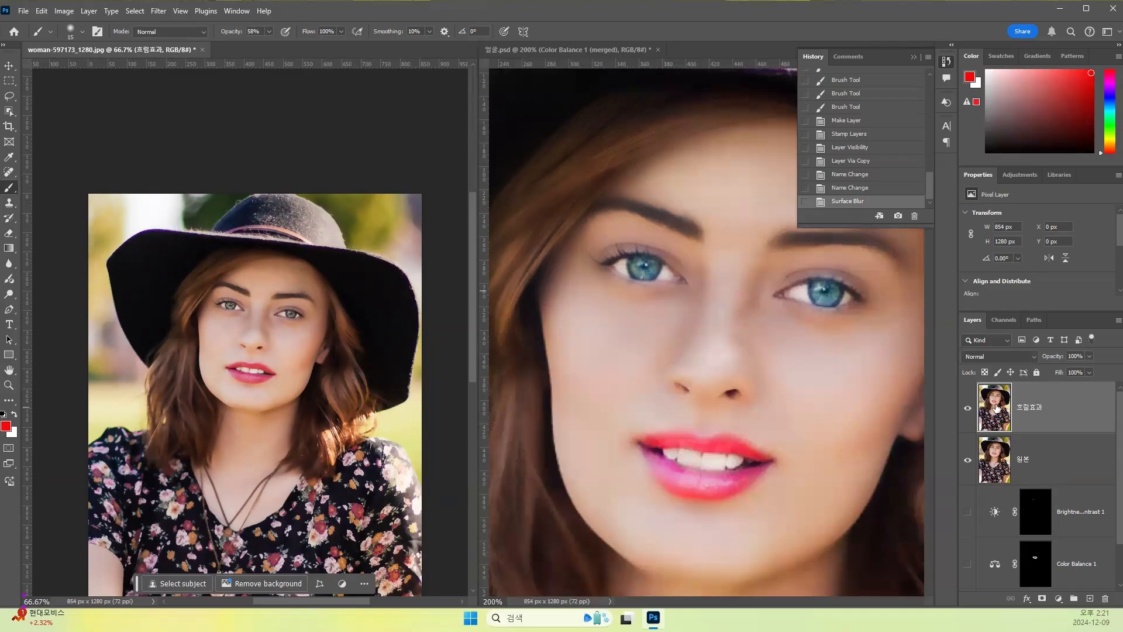
left_click(1042, 599)
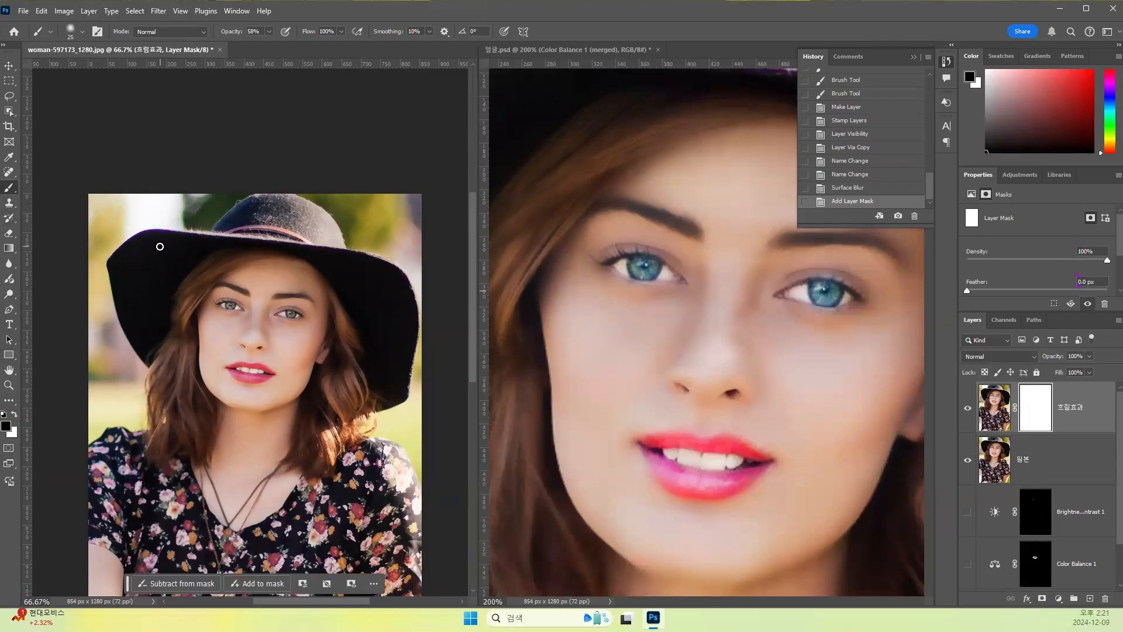
- Mask the blur in black over one side of the hat and hair with a 175 px brush, raising its opacity to 100%
key("bracketright")
key("bracketright")
key("bracketright")
key("bracketright")
key("bracketright")
key("bracketright")
key("bracketright")
key("bracketright")
key("bracketright")
key("bracketright")
left_click_drag(163, 304, 166, 401)
mouse_move(156, 333)
left_mouse_down()
mouse_move(177, 408)
mouse_move(96, 407)
mouse_move(136, 396)
mouse_move(109, 434)
left_mouse_up()
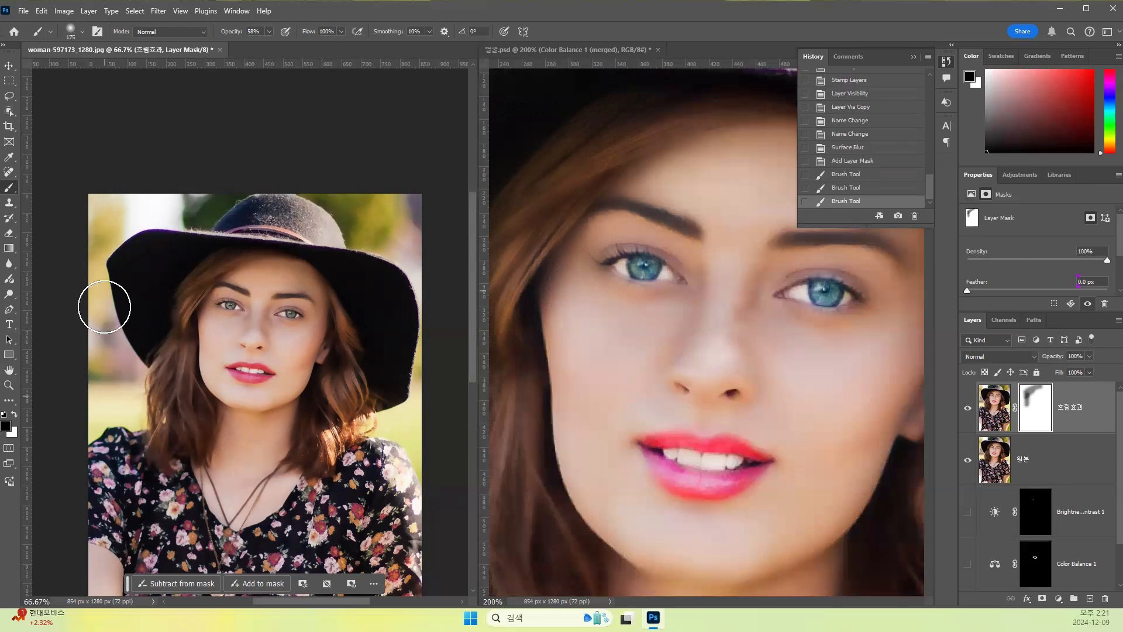
mouse_move(267, 32)
left_mouse_down()
mouse_move(271, 49)
mouse_move(295, 49)
left_mouse_up()
mouse_move(131, 222)
left_mouse_down()
mouse_move(145, 249)
mouse_move(98, 342)
mouse_move(90, 232)
mouse_move(98, 386)
mouse_move(116, 352)
mouse_move(136, 469)
mouse_move(119, 253)
left_mouse_up()
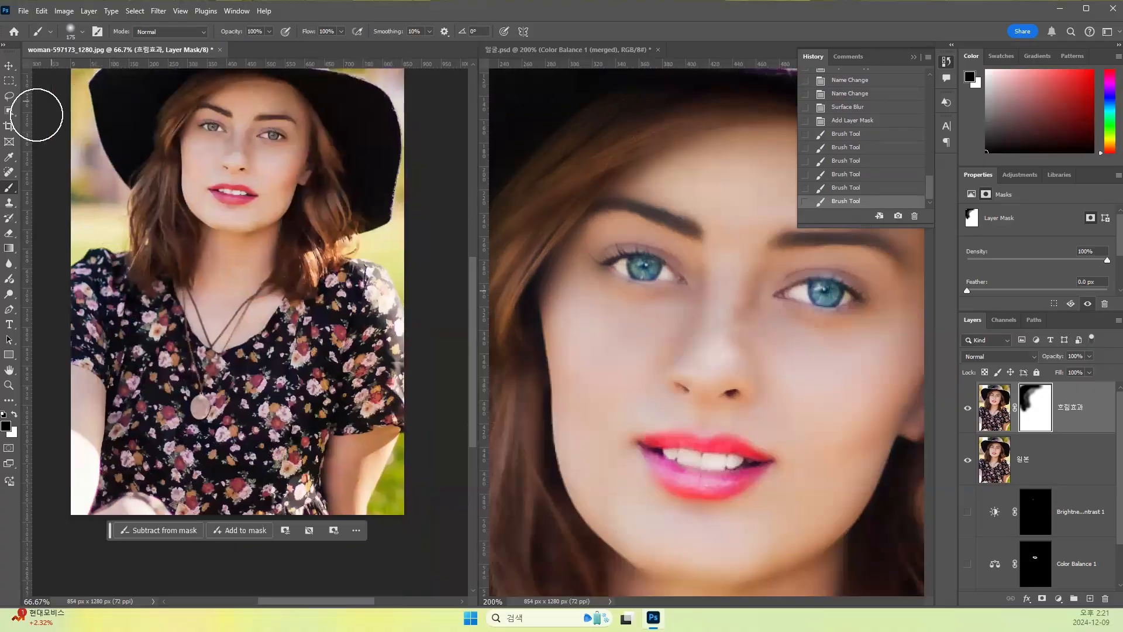
left_click(10, 97)
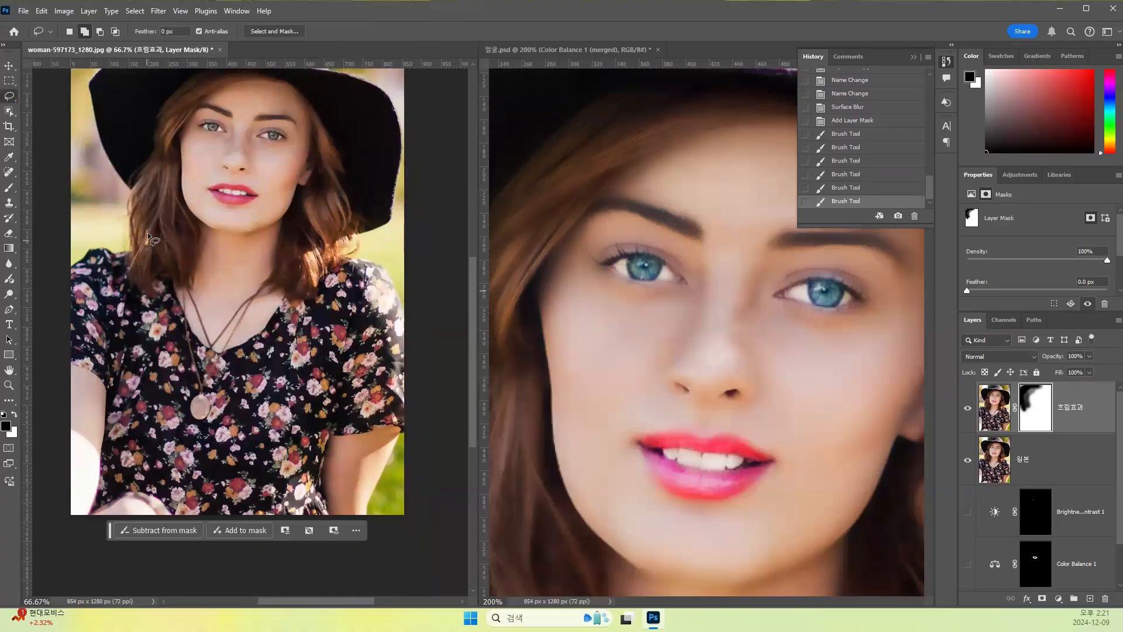
left_click_drag(157, 224, 221, 444)
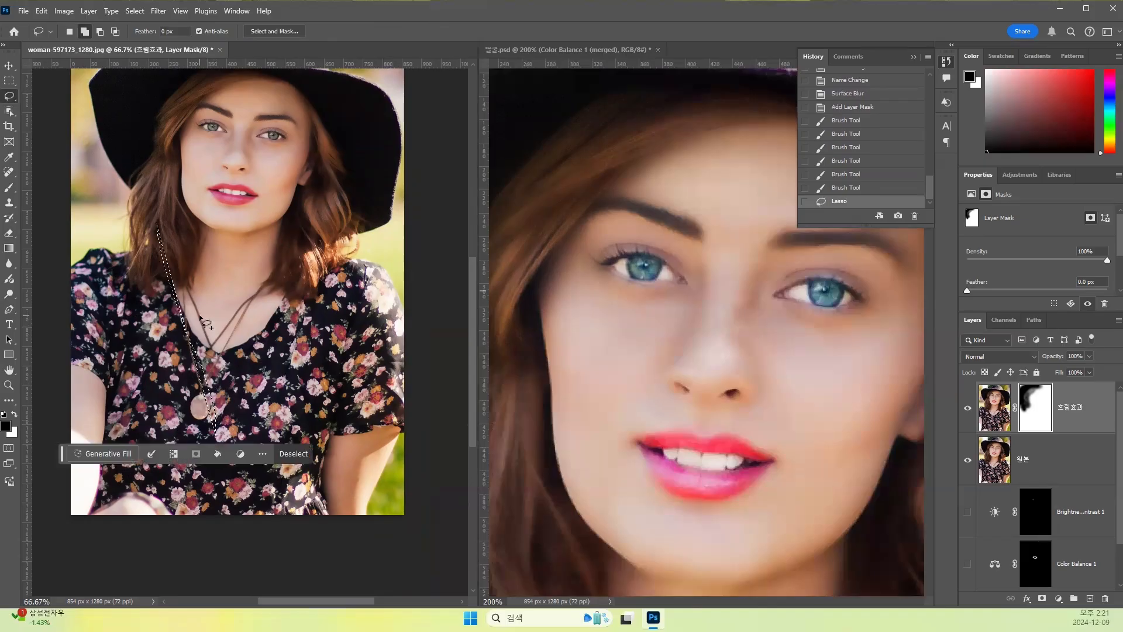
key("ctrl+d")
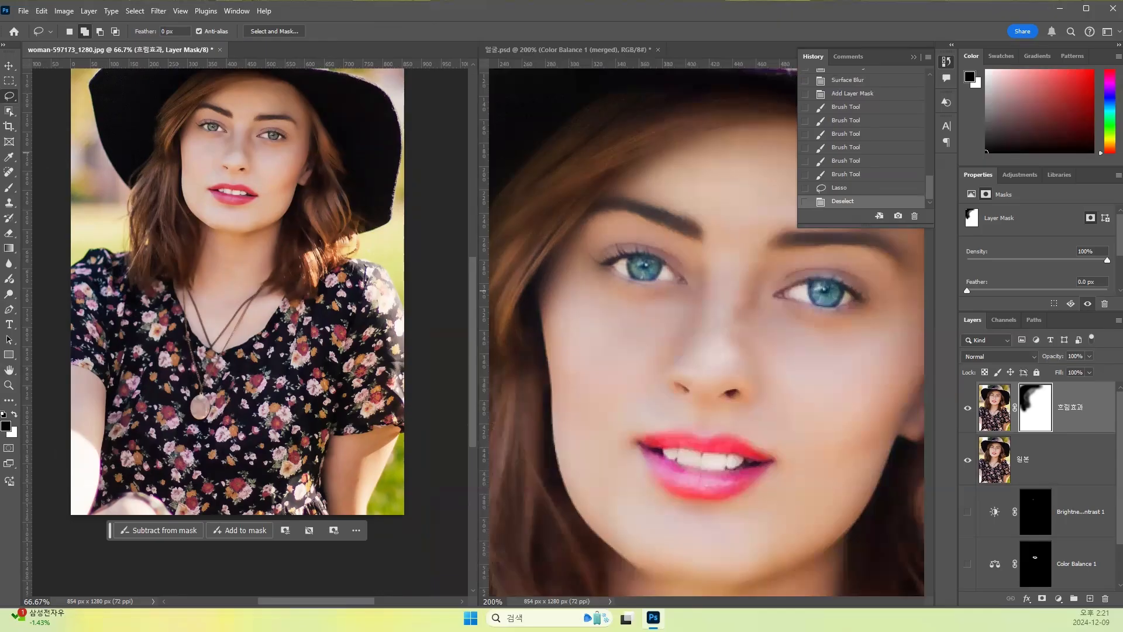
- Paint black with the Brush on the 흐림효과 mask over the floral dress and shoulders to remove the blur there
left_click(8, 188)
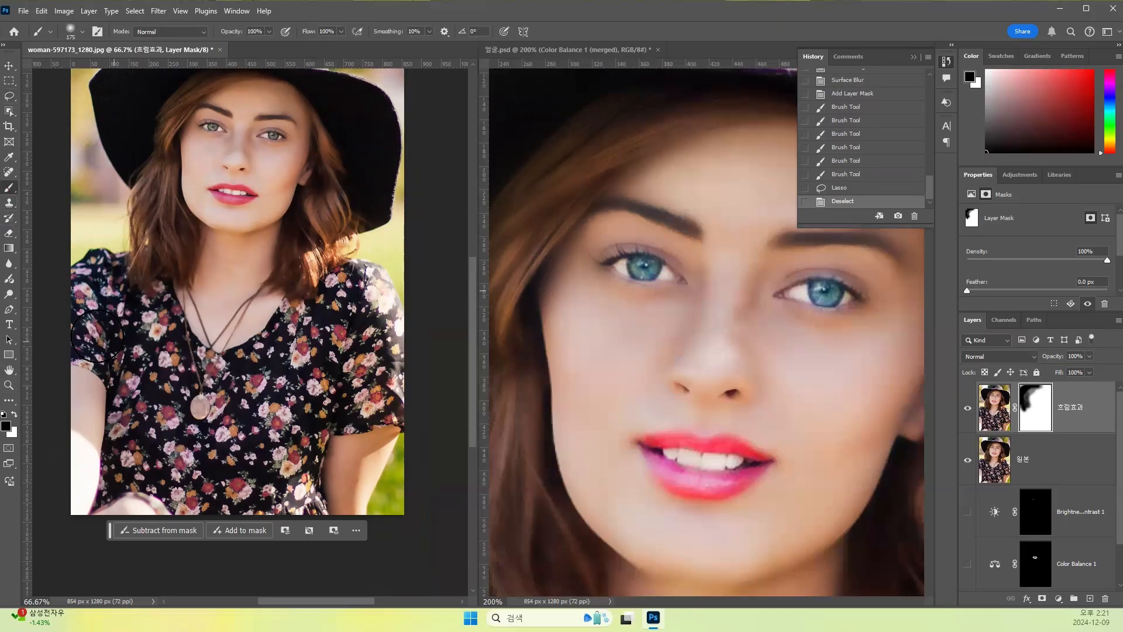
left_click(136, 385)
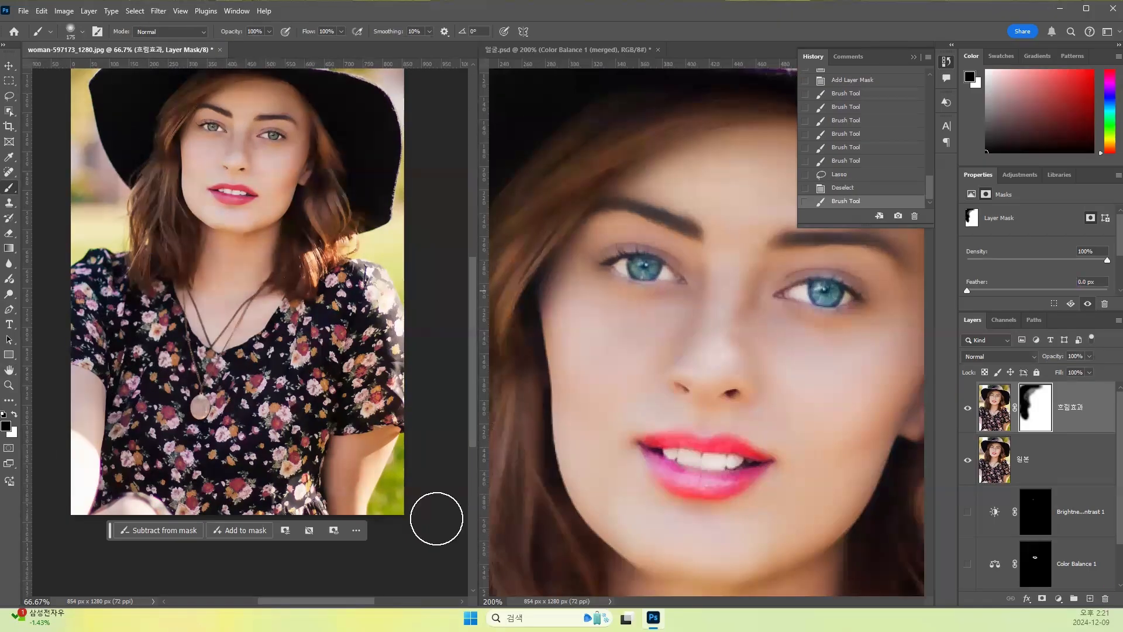
left_click(133, 469)
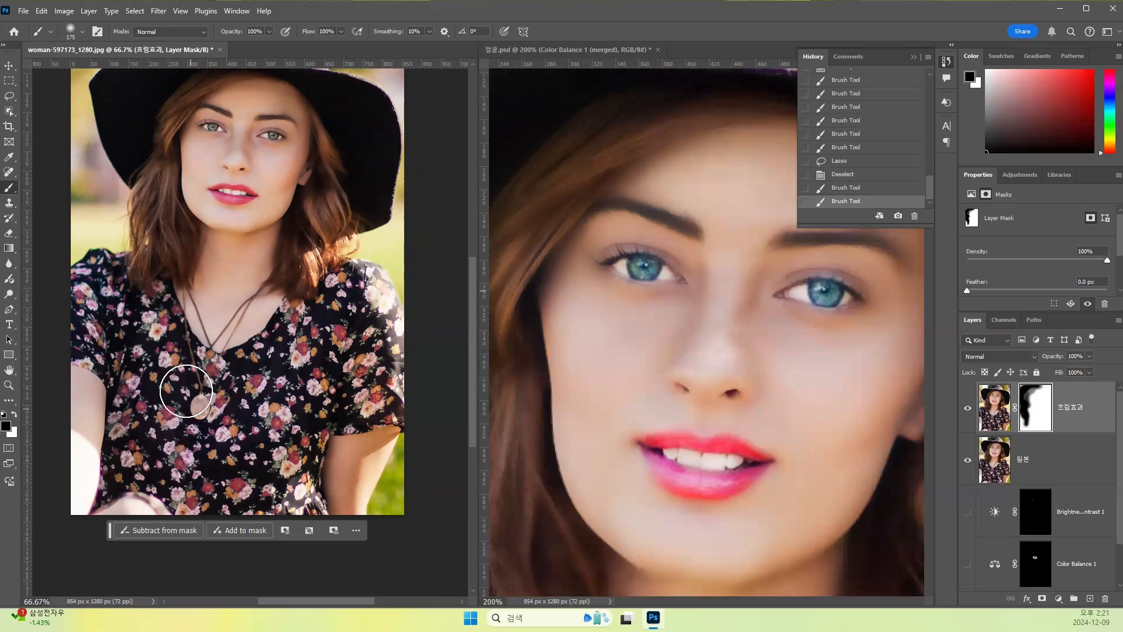
left_click(345, 319)
left_click_drag(351, 313, 259, 375)
mouse_move(369, 294)
left_mouse_down()
mouse_move(341, 282)
mouse_move(368, 218)
mouse_move(335, 251)
mouse_move(346, 162)
mouse_move(335, 308)
mouse_move(318, 358)
left_mouse_up()
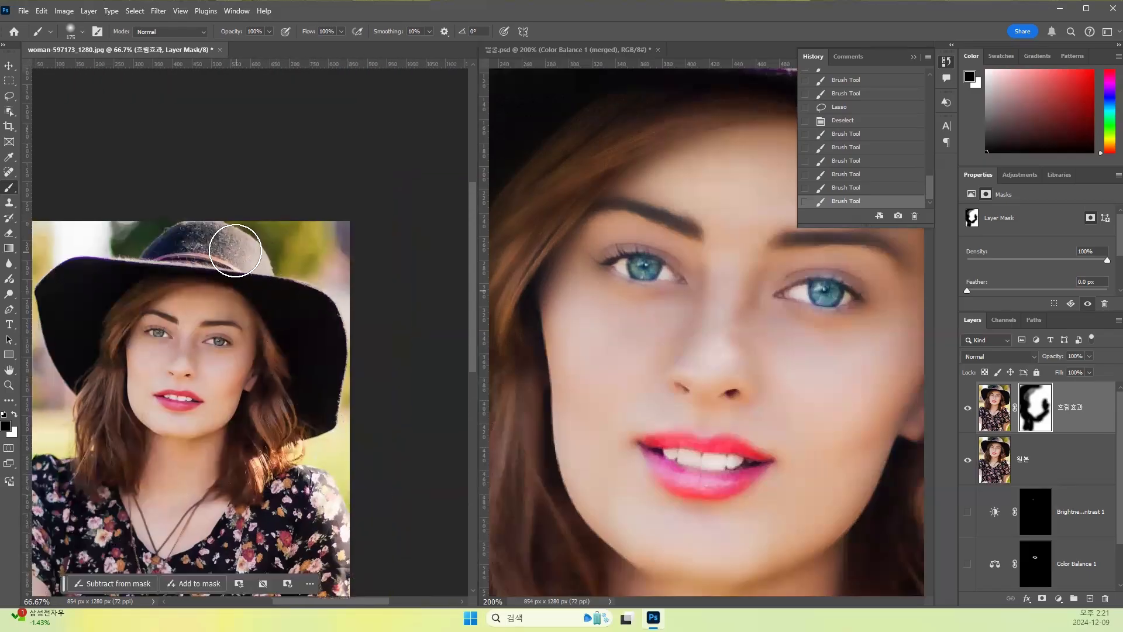
- Paint black on the 흐림효과 mask over the remaining hat, hair and dress areas outside the face and skin
left_click_drag(288, 396, 316, 433)
left_click_drag(309, 475, 317, 301)
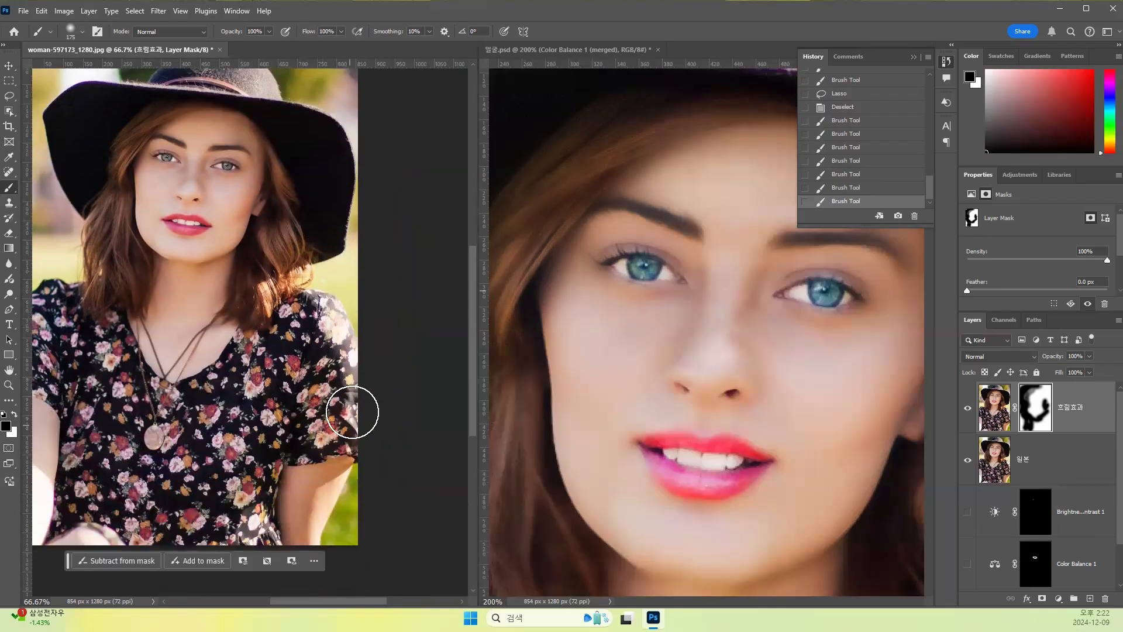
mouse_move(258, 364)
left_mouse_down()
mouse_move(197, 435)
mouse_move(250, 355)
left_mouse_up()
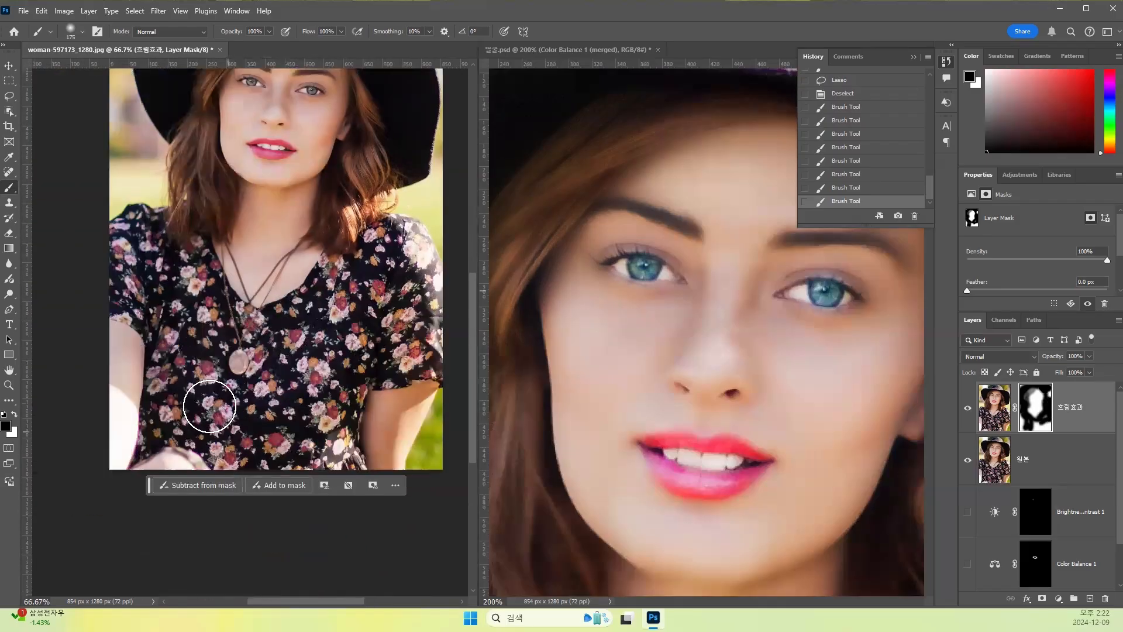
left_click_drag(311, 396, 252, 358)
mouse_move(157, 269)
left_mouse_down()
mouse_move(143, 208)
mouse_move(170, 252)
left_mouse_up()
left_click_drag(283, 363, 223, 467)
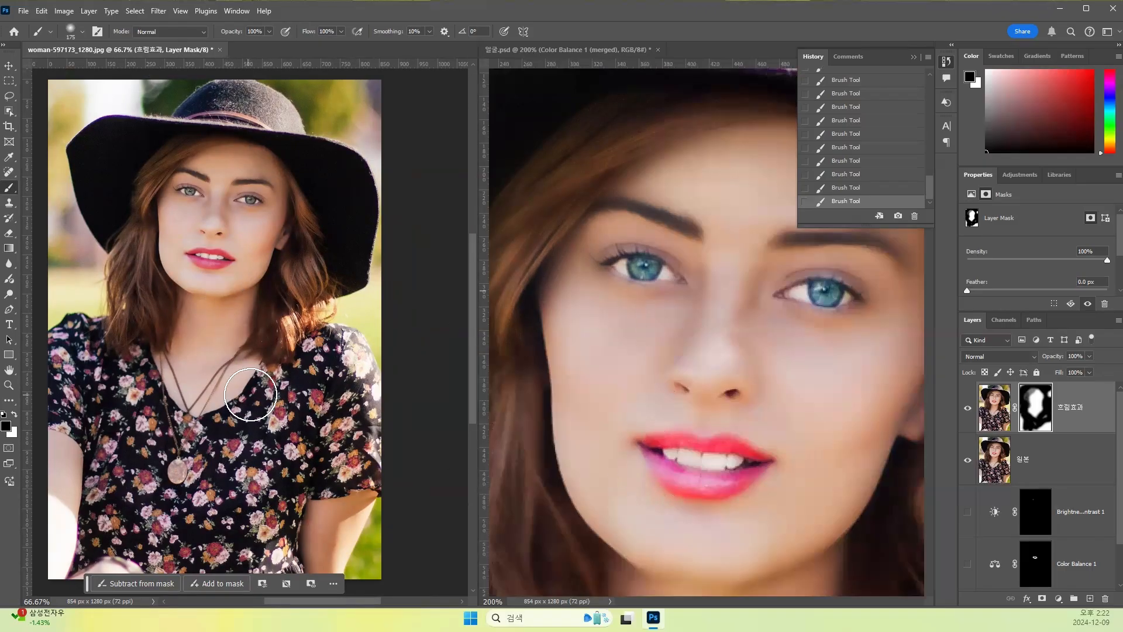
- Inspect the smoothed face up close and compare it with the 흐림효과 layer hidden and shown
key("ctrl+plus")
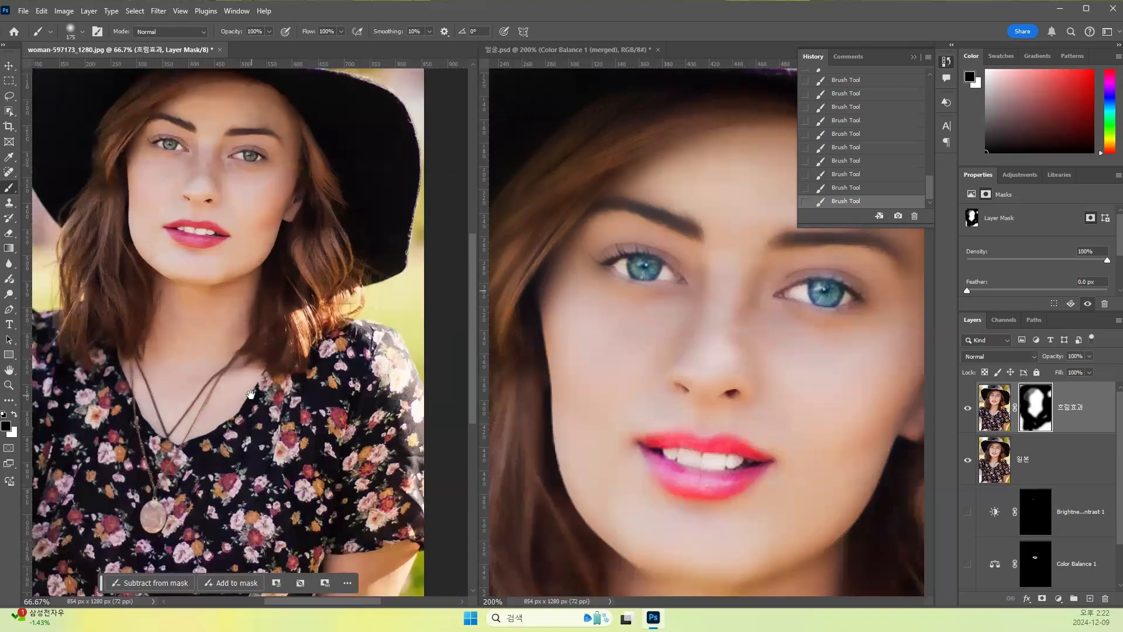
left_click_drag(240, 264, 247, 326)
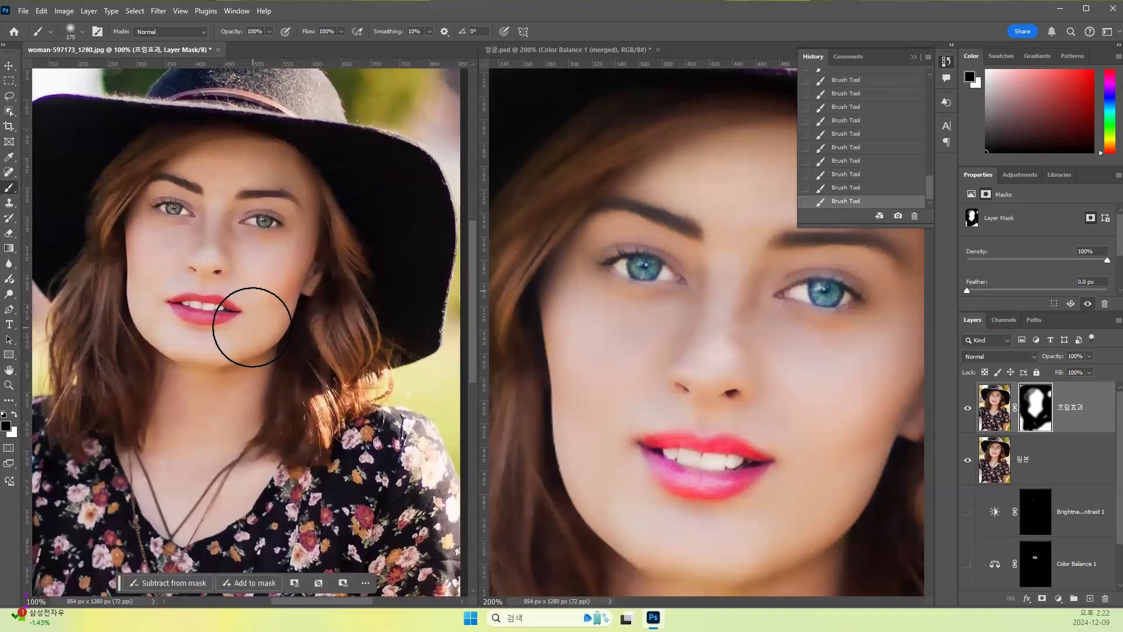
key("ctrl+plus")
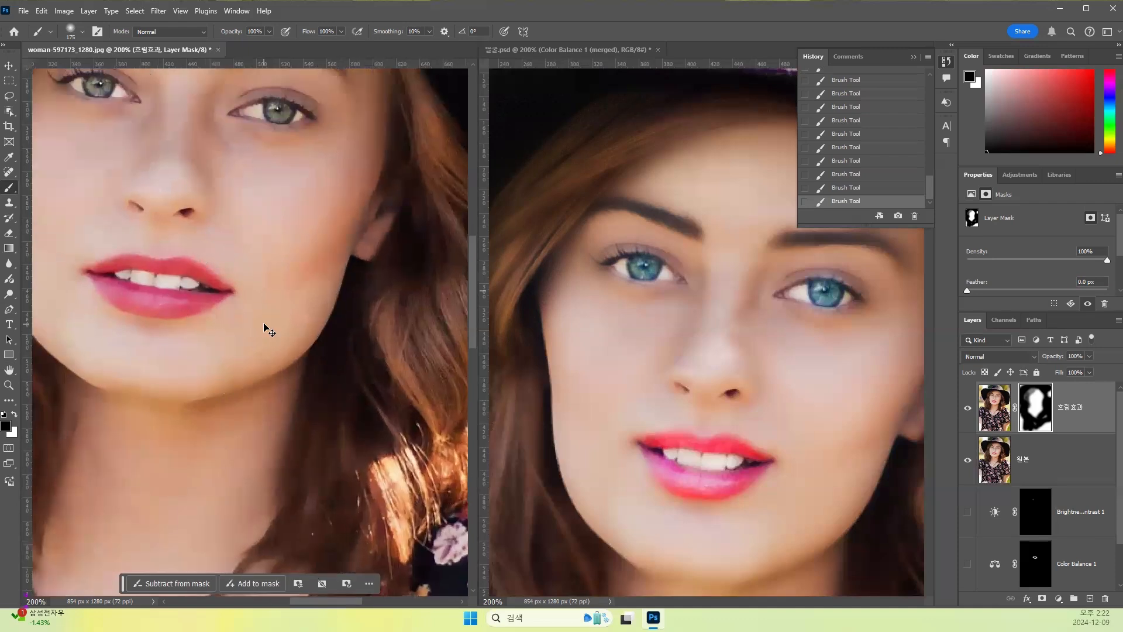
key("ctrl+minus")
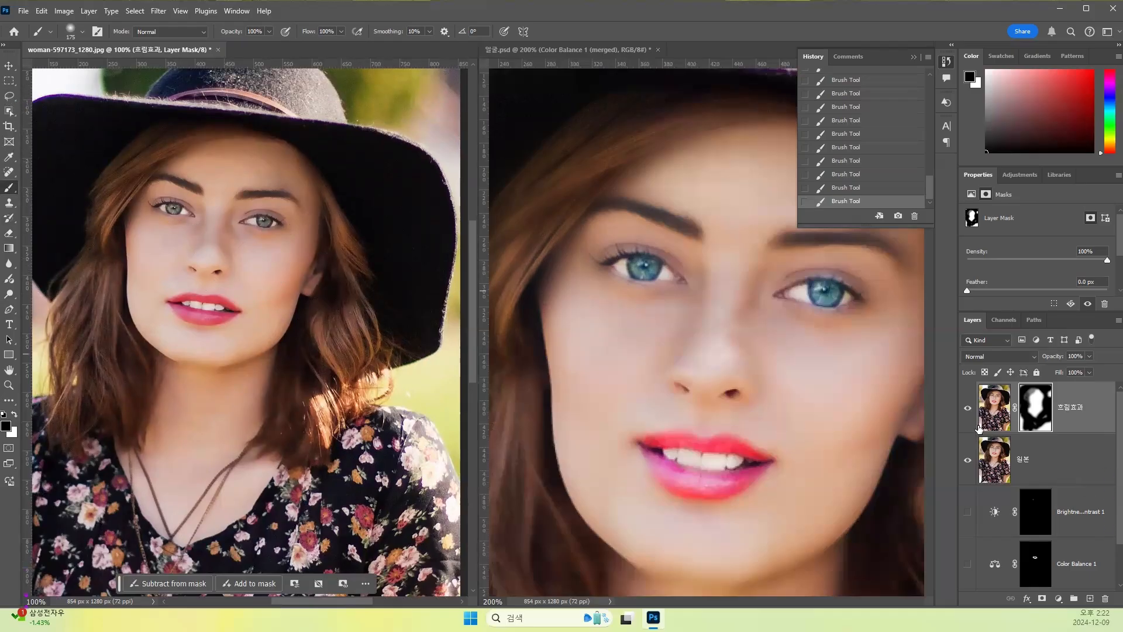
left_click(969, 409)
left_click(969, 408)
- Add a Color Balance adjustment above the 흐림효과 layer by painting over both irises with the Adjustment Brush
left_click(1001, 409)
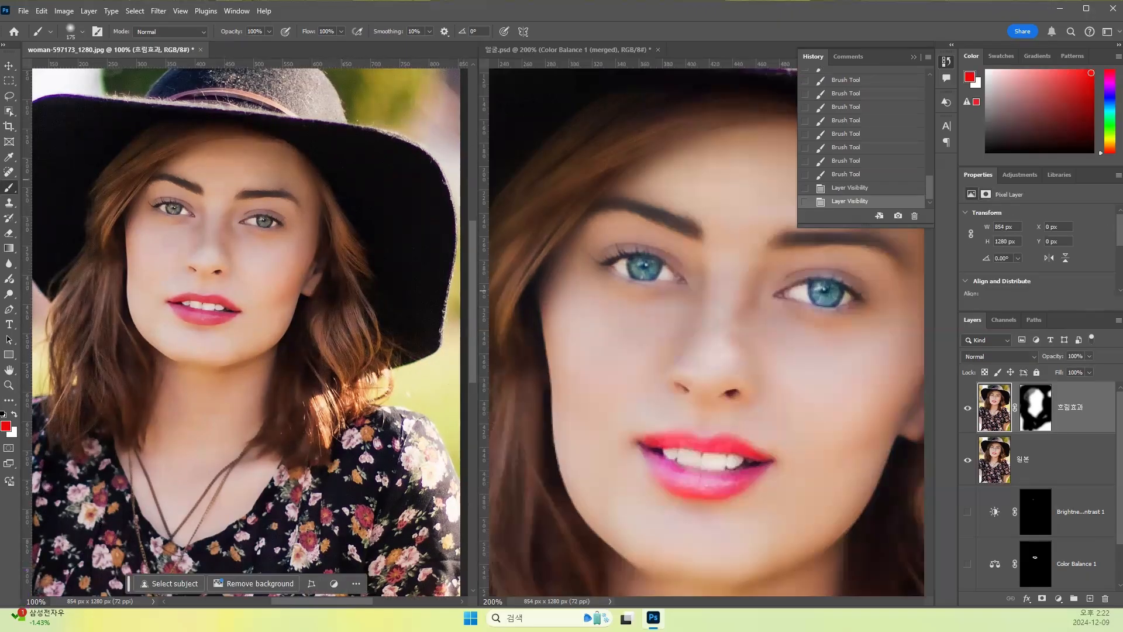
left_click(10, 220)
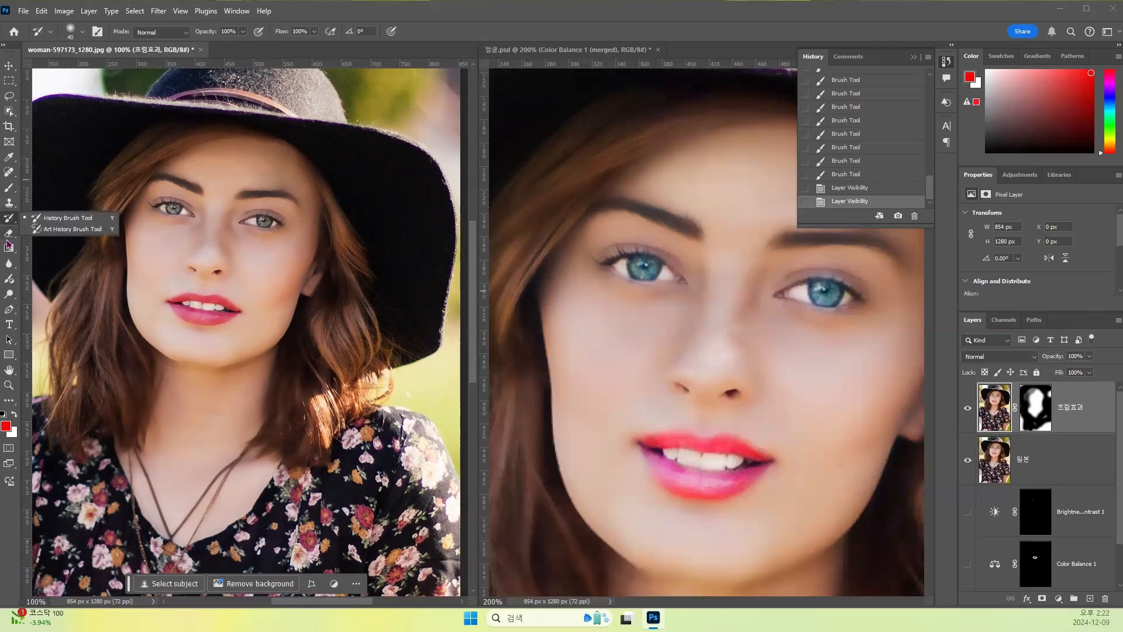
left_click(10, 282)
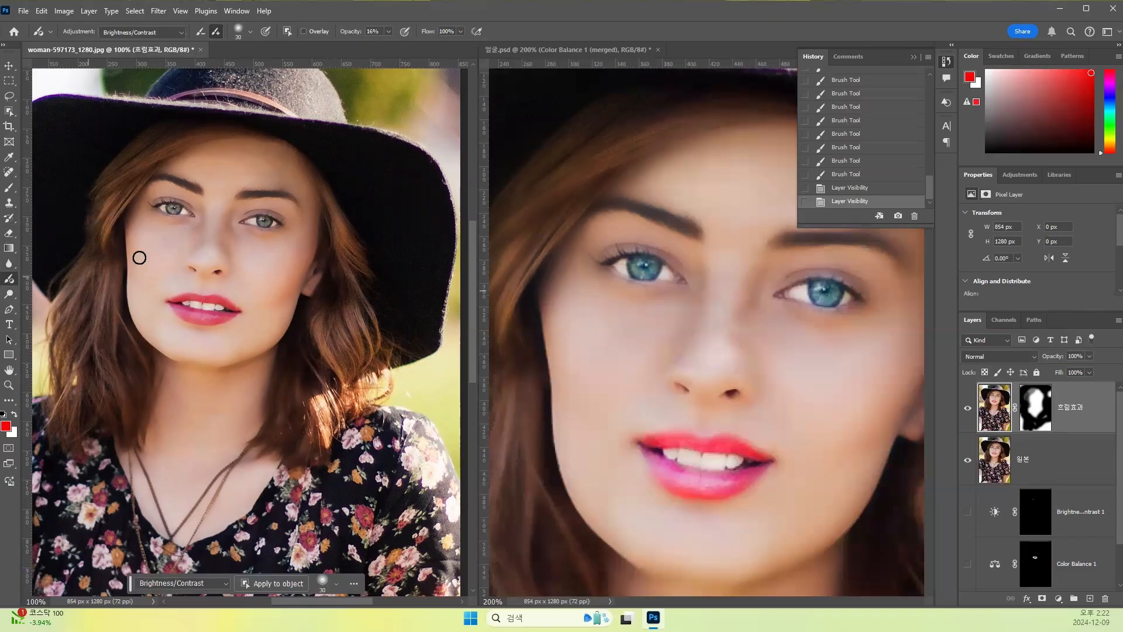
left_click(182, 36)
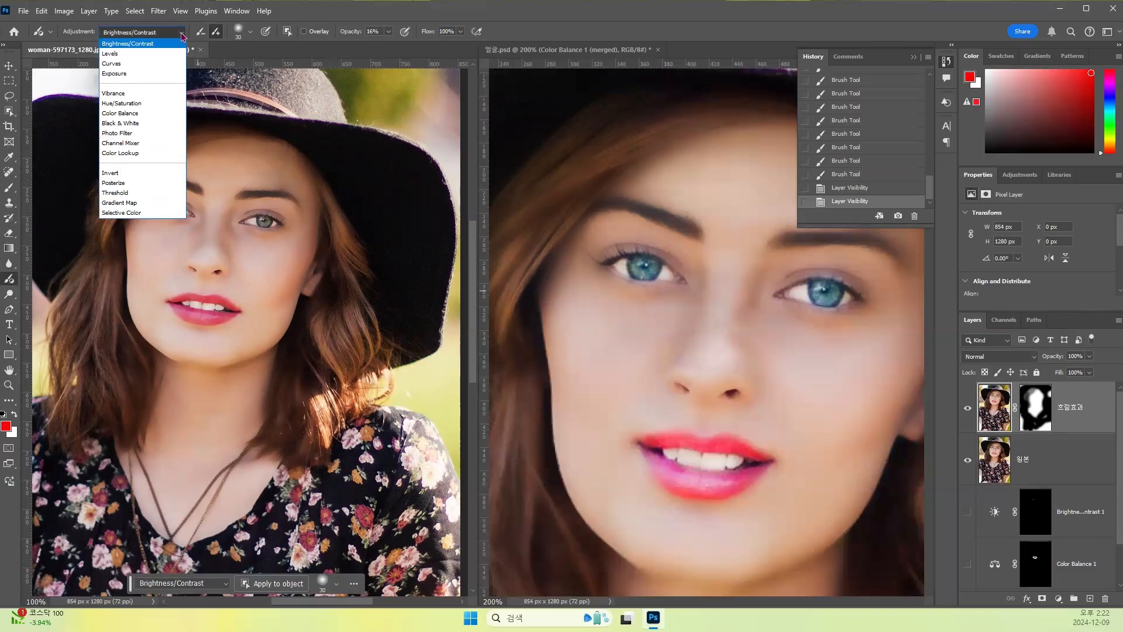
left_click(165, 114)
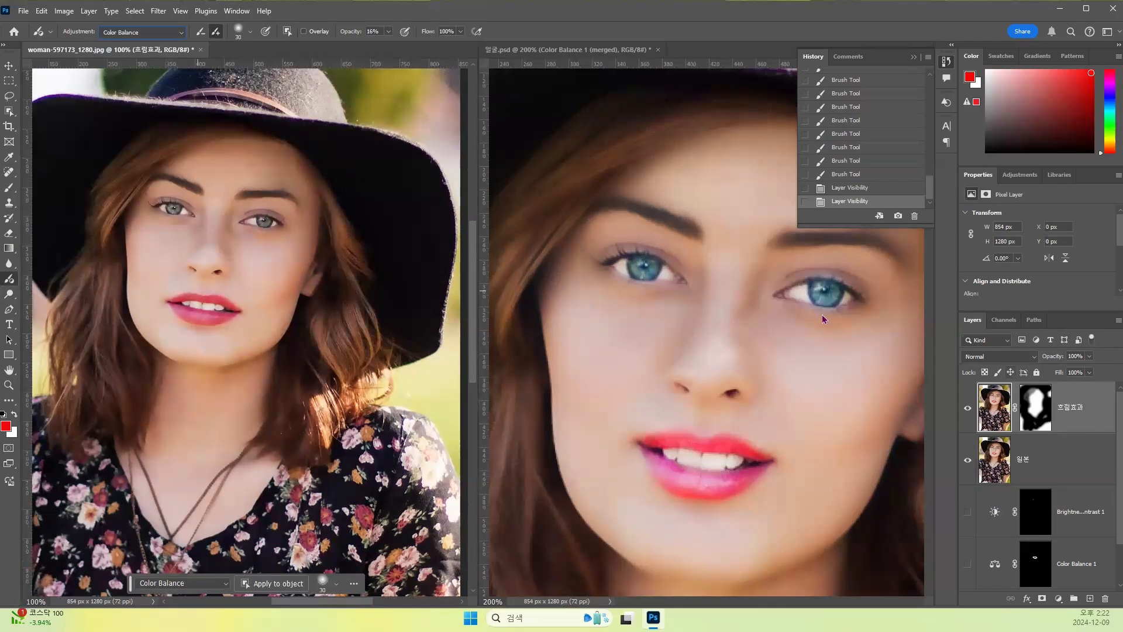
left_click(173, 206)
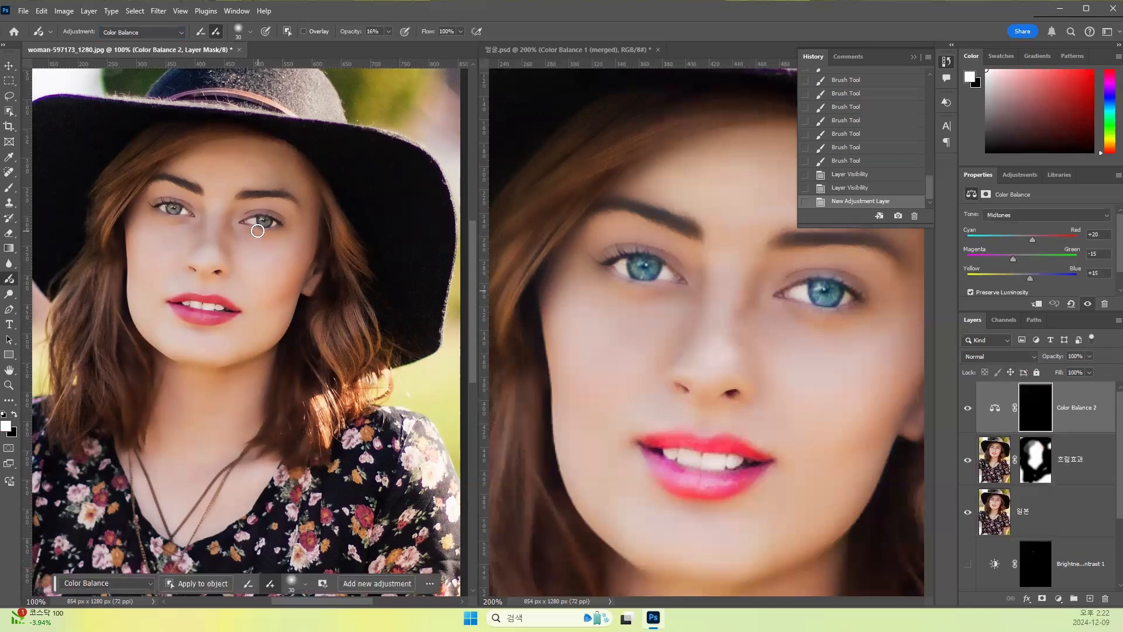
left_click_drag(263, 217, 263, 220)
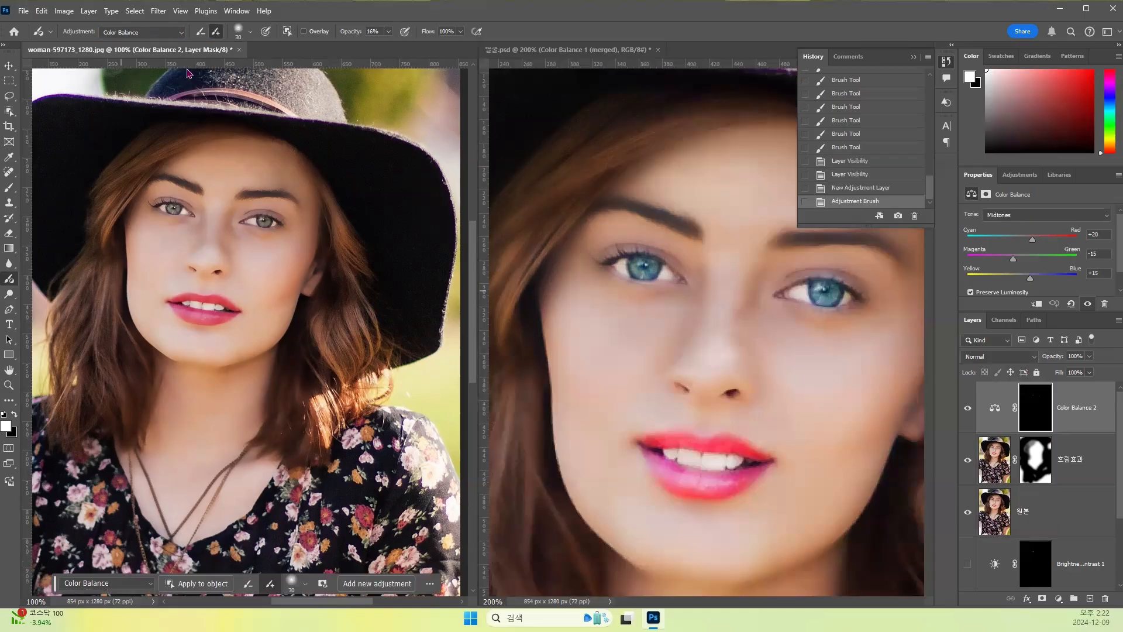
- Load the Color Balance 2 mask as a selection and repaint both irises with the Adjustment Brush at 100% opacity
key("ctrl+plus")
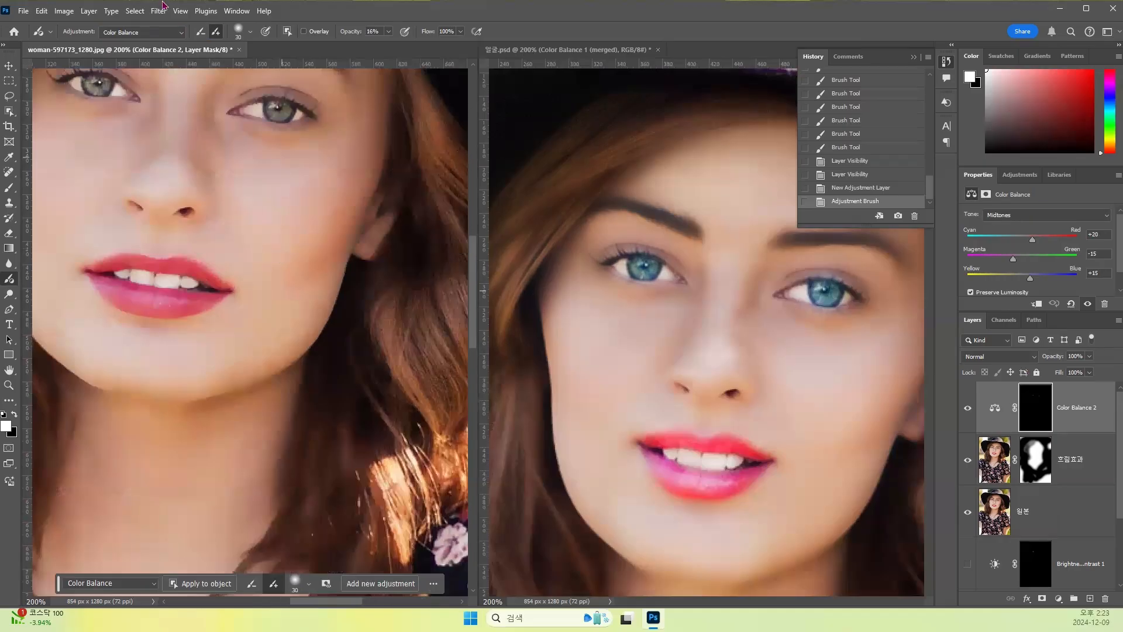
left_click_drag(255, 156, 275, 259)
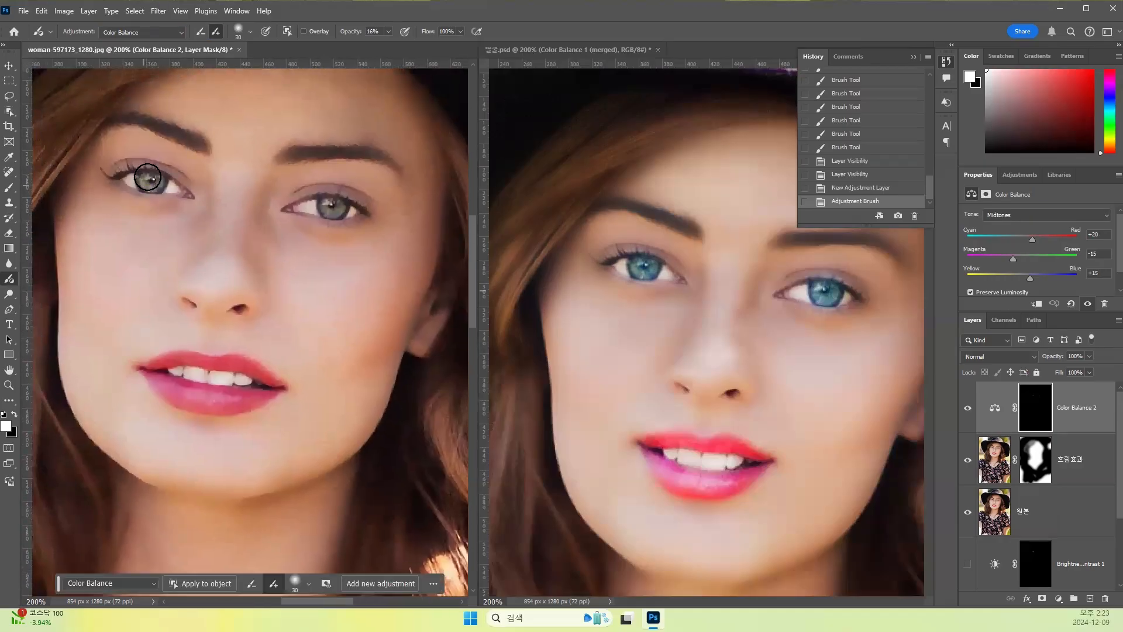
left_click(1039, 407, "ctrl")
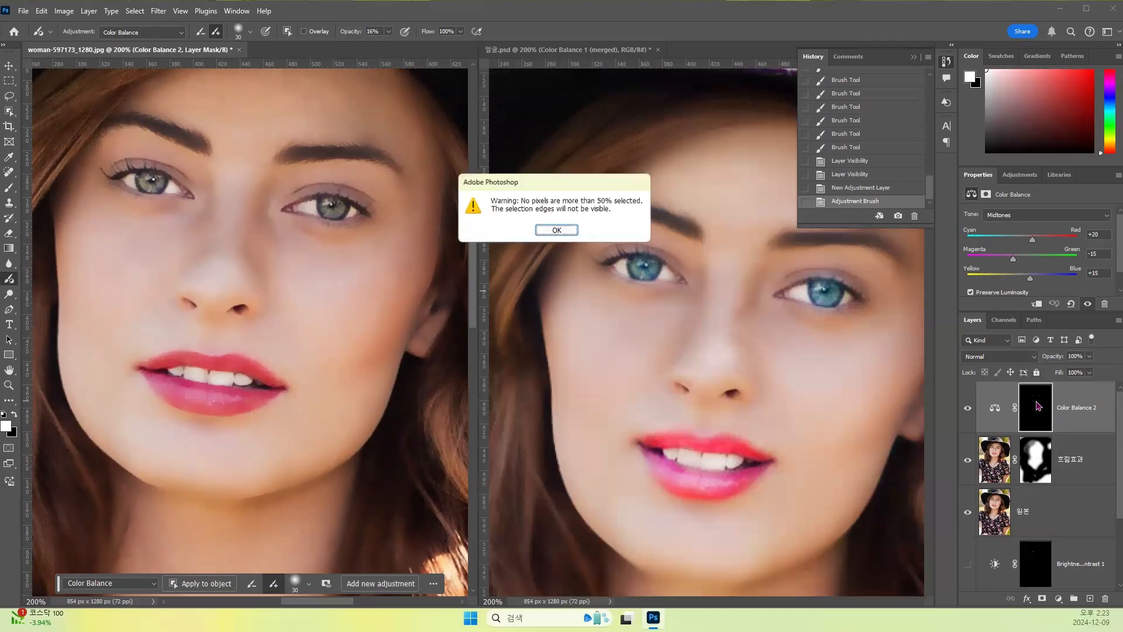
left_click(557, 231)
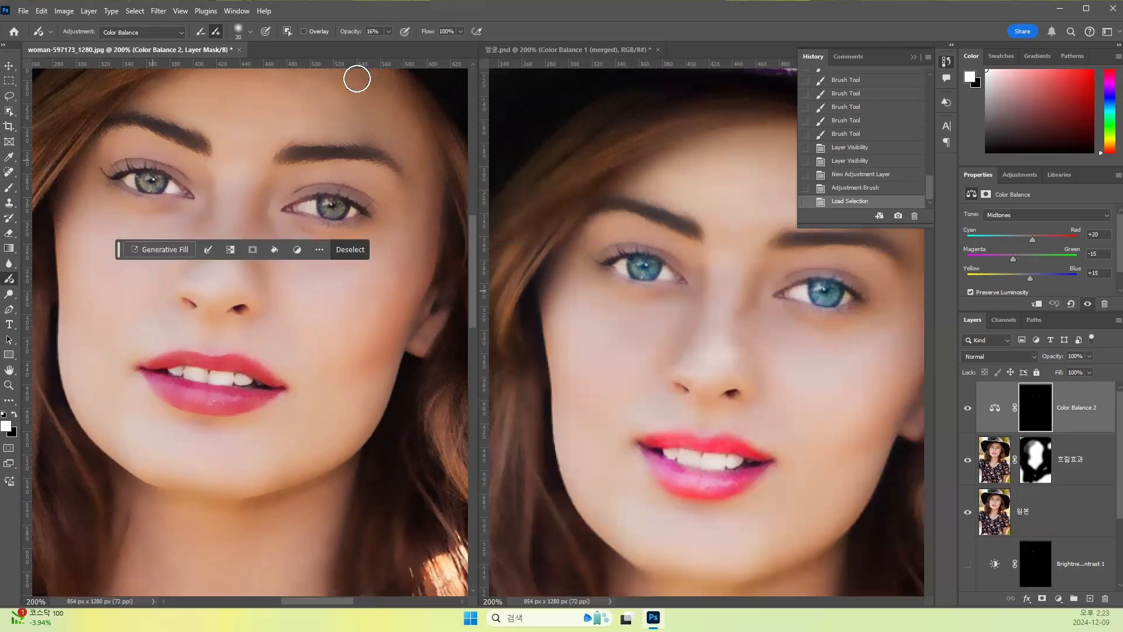
left_click(389, 33)
left_click_drag(386, 44, 434, 44)
left_click_drag(153, 177, 151, 180)
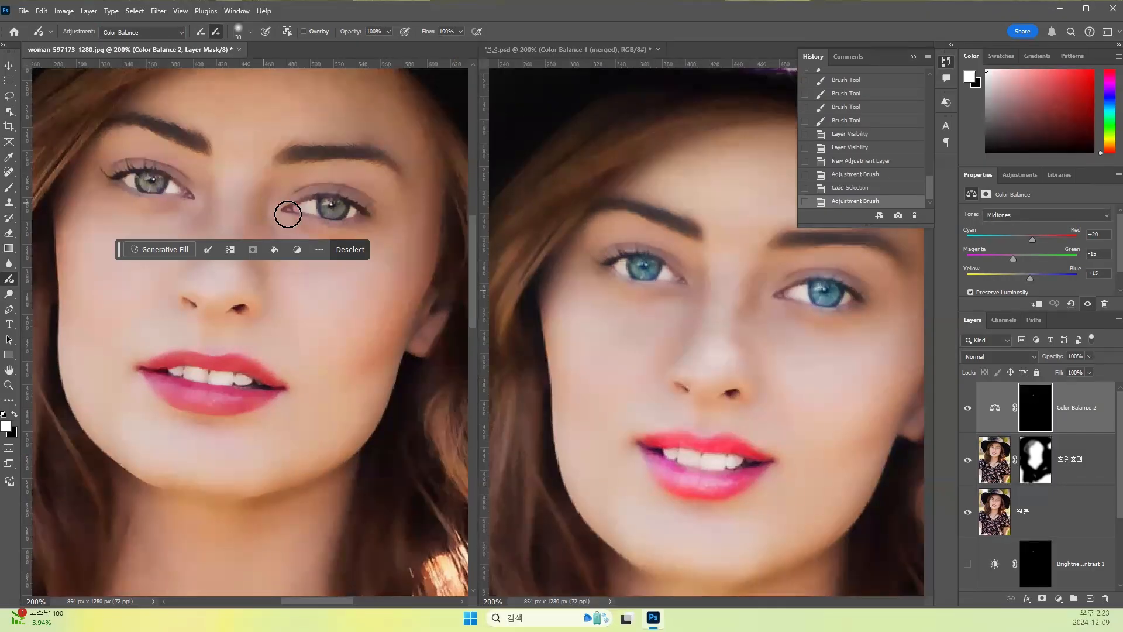
left_click_drag(334, 208, 331, 206)
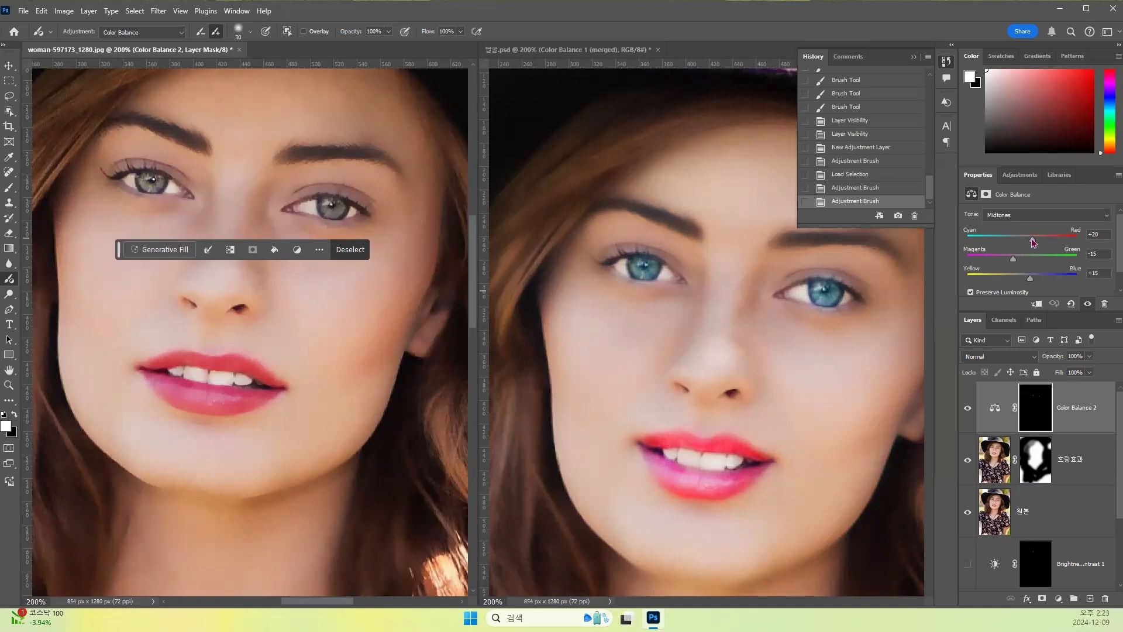
- Tint the irises in Color Balance 2 with Cyan-Red -100, Magenta-Green +55 and Yellow-Blue +79
left_click_drag(1006, 245, 1080, 251)
mouse_move(1012, 264)
left_mouse_down()
mouse_move(1075, 265)
mouse_move(1001, 245)
left_mouse_up()
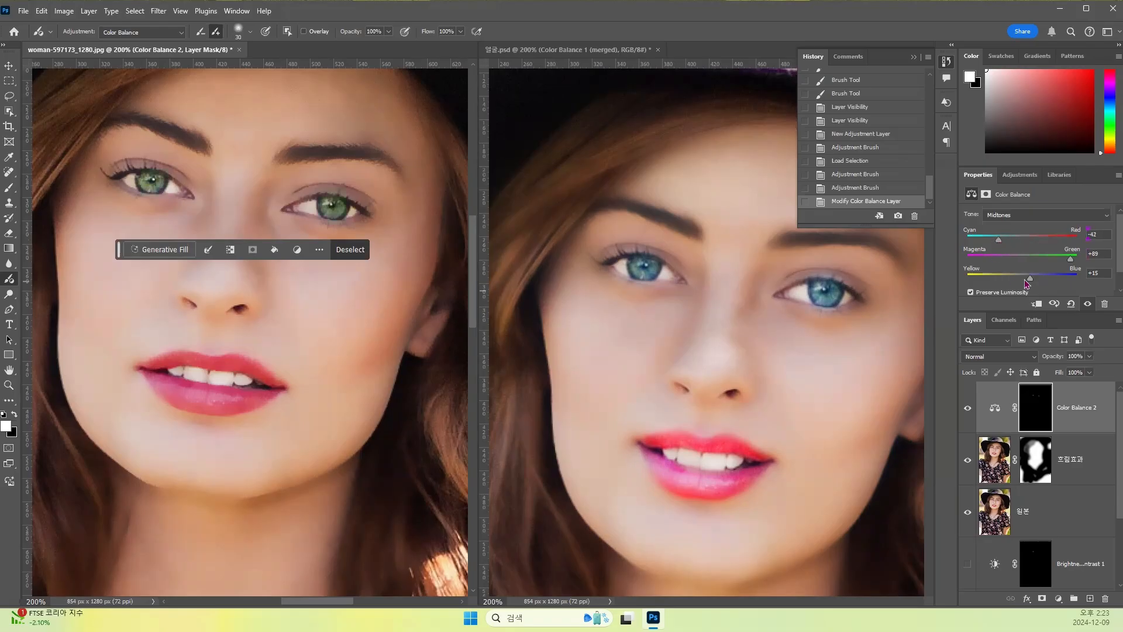
mouse_move(1047, 281)
left_mouse_down()
mouse_move(991, 277)
mouse_move(1065, 279)
left_mouse_up()
mouse_move(1071, 259)
left_mouse_down()
mouse_move(1016, 262)
mouse_move(967, 240)
mouse_move(1052, 264)
left_mouse_up()
- Hide the Color Balance 2 layer and outline both irises with the Lasso as one combined selection
left_click(969, 409)
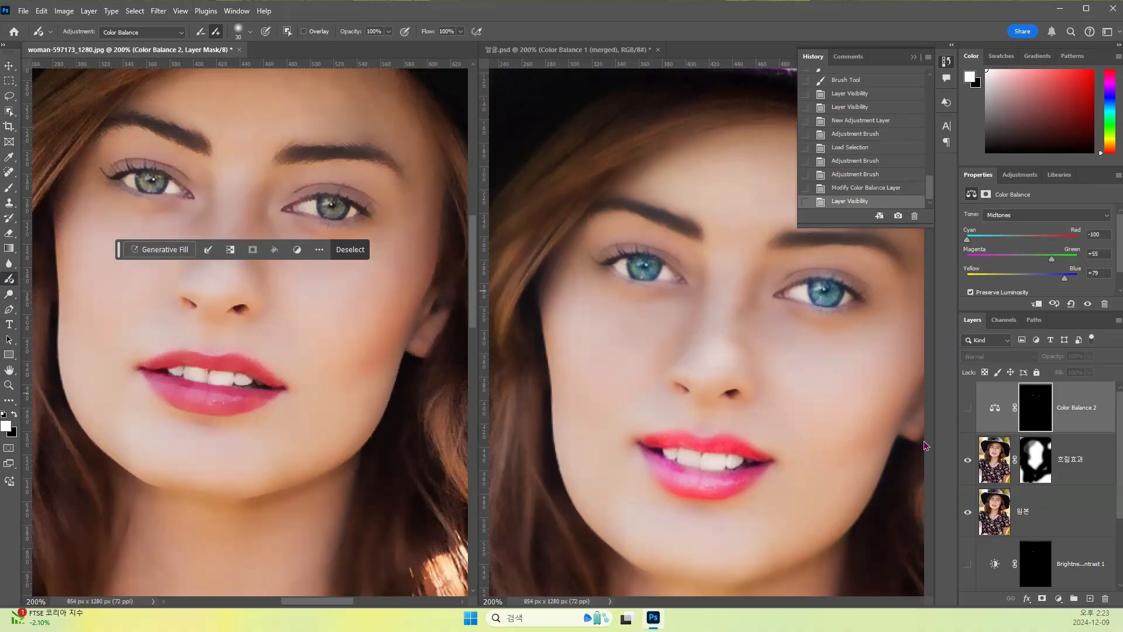
left_click(12, 102)
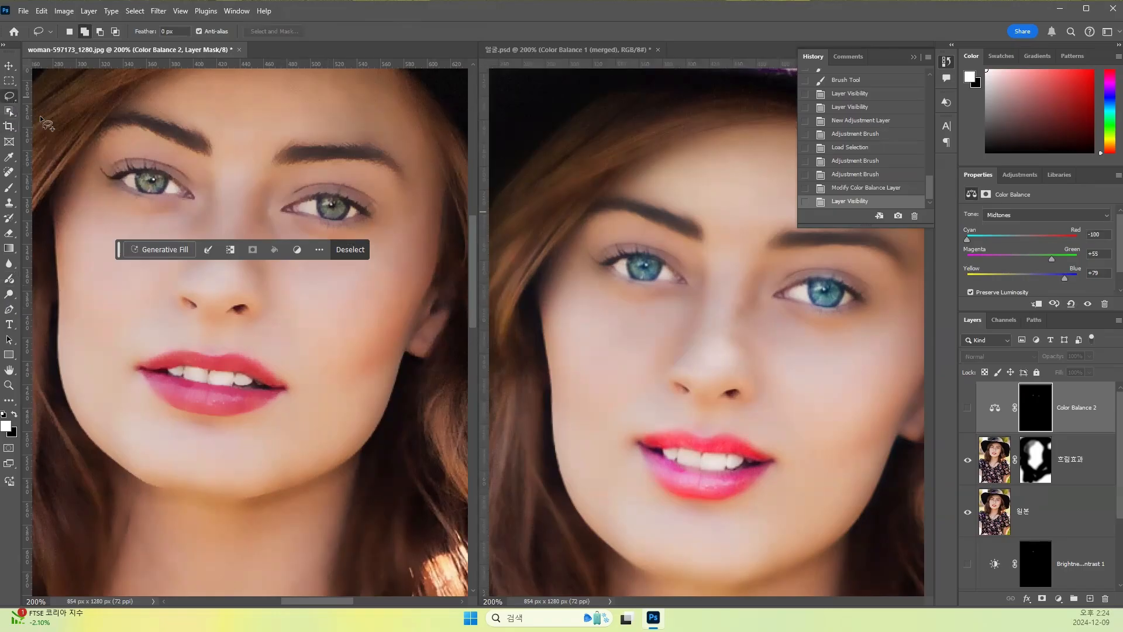
mouse_move(145, 169)
left_mouse_down()
mouse_move(144, 194)
mouse_move(165, 190)
mouse_move(167, 176)
mouse_move(140, 181)
left_mouse_up()
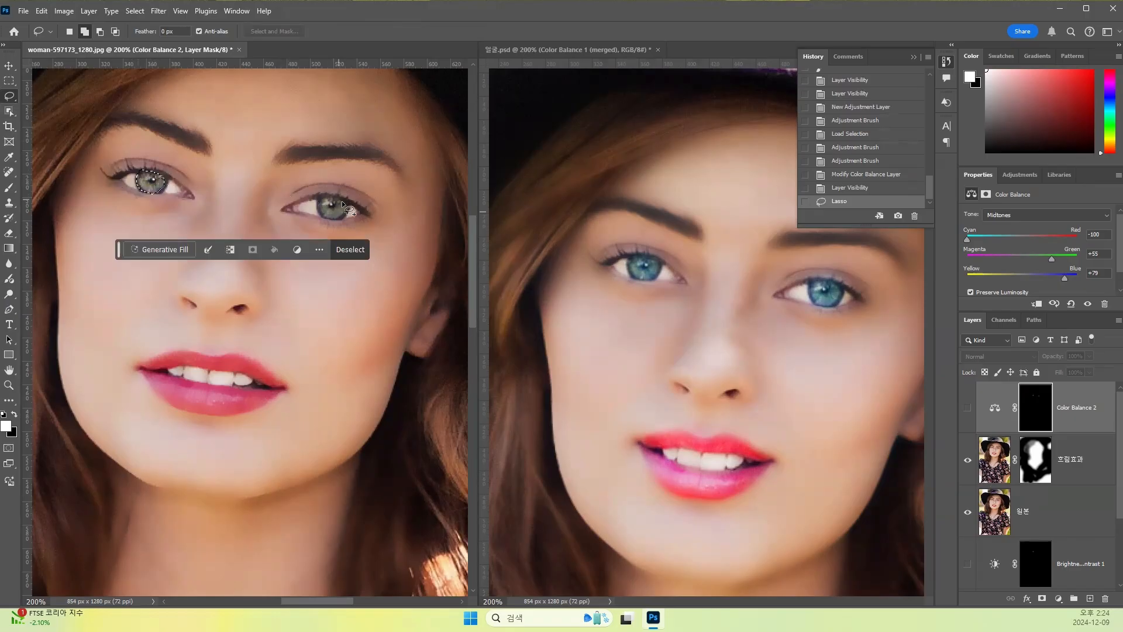
mouse_move(354, 213)
left_mouse_down()
mouse_move(340, 197)
mouse_move(318, 200)
mouse_move(319, 217)
mouse_move(354, 212)
left_mouse_up()
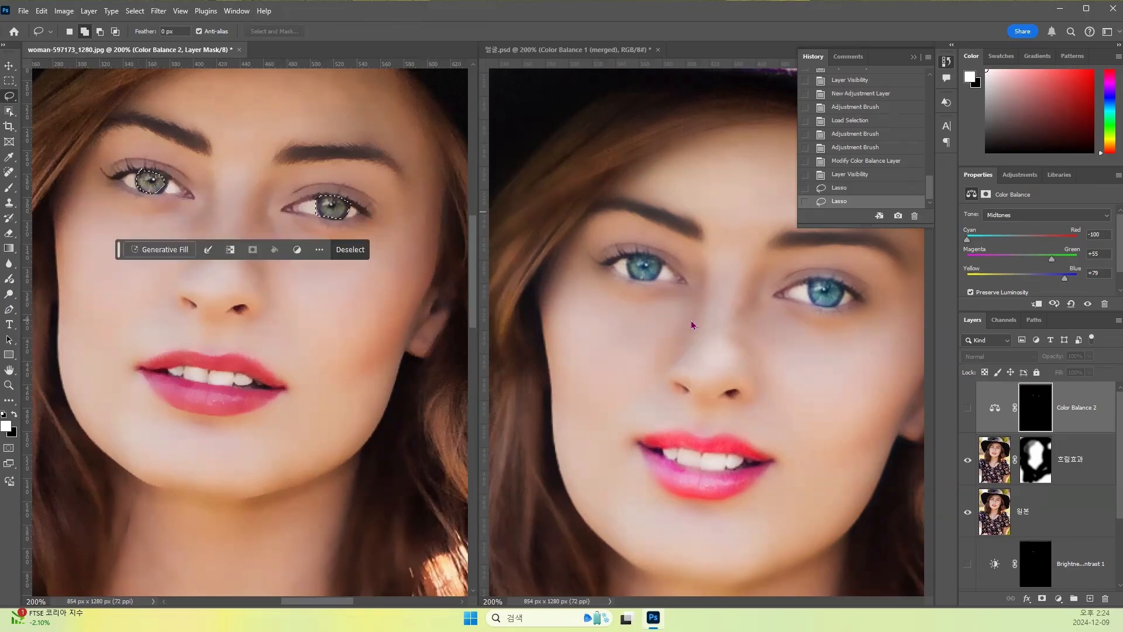
- Add a Hue/Saturation adjustment layer for the selected irises with Hue +76 and Saturation +56
left_click(1058, 600)
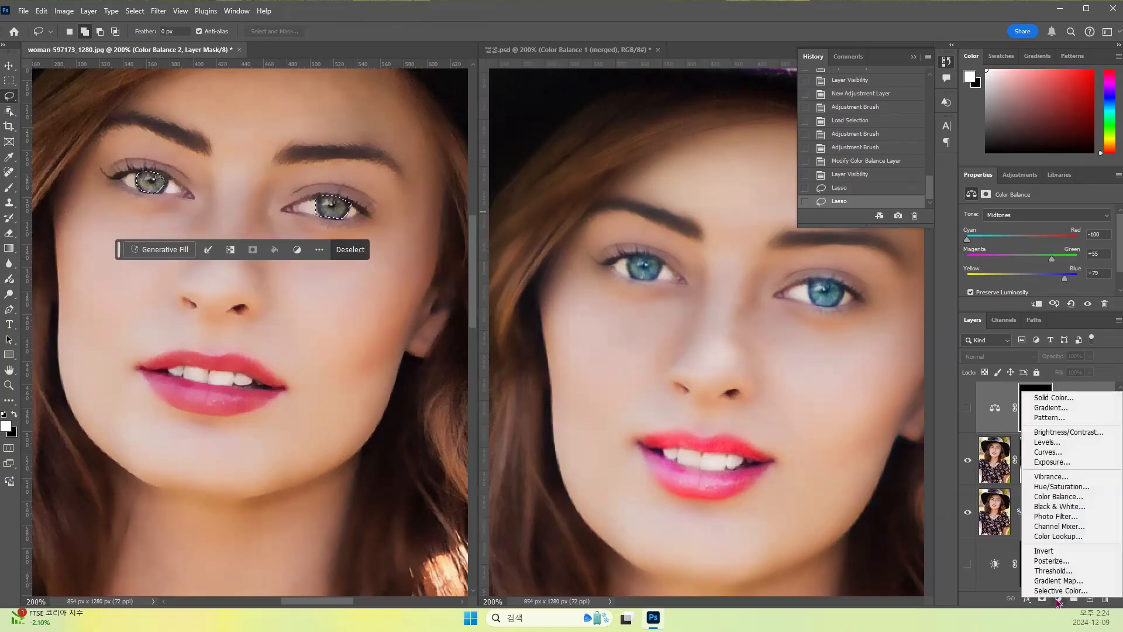
left_click(1061, 489)
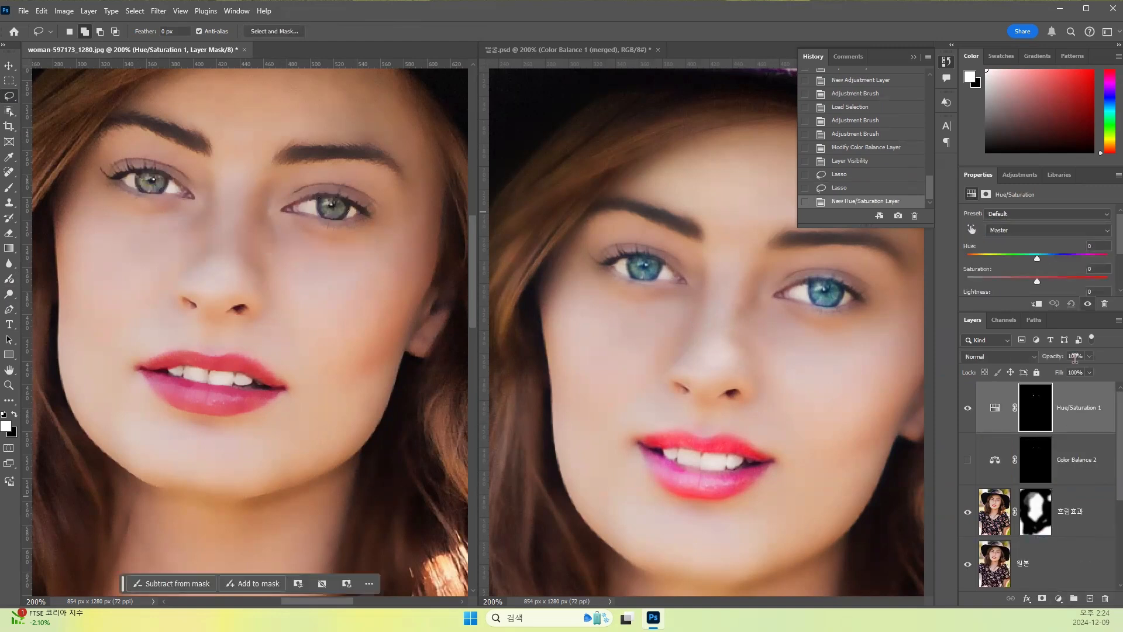
left_click_drag(1037, 258, 1063, 258)
left_click(1040, 261)
scroll(1026, 261, "down", 1)
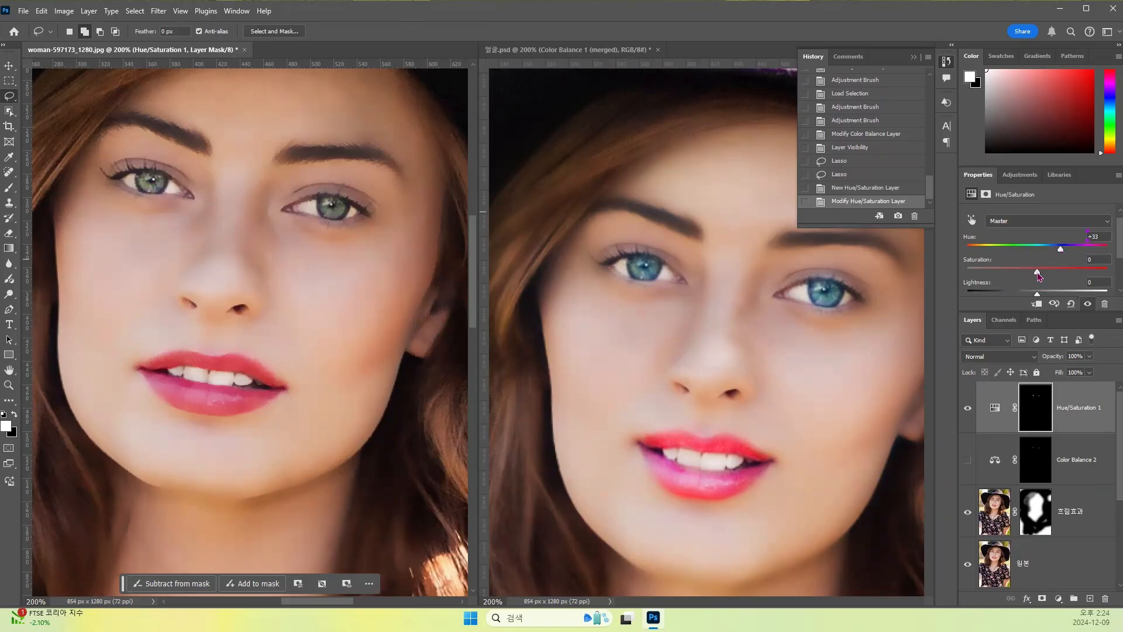
mouse_move(1073, 273)
left_mouse_down()
mouse_move(1052, 273)
mouse_move(1047, 250)
mouse_move(1076, 249)
mouse_move(1045, 272)
mouse_move(1077, 271)
mouse_move(1019, 271)
mouse_move(1080, 274)
left_mouse_up()
- Hide Hue/Saturation 1, show Color Balance 2 again and set it to Cyan-Red -100, Magenta-Green +74, Yellow-Blue +100
left_click(968, 408)
left_click(967, 461)
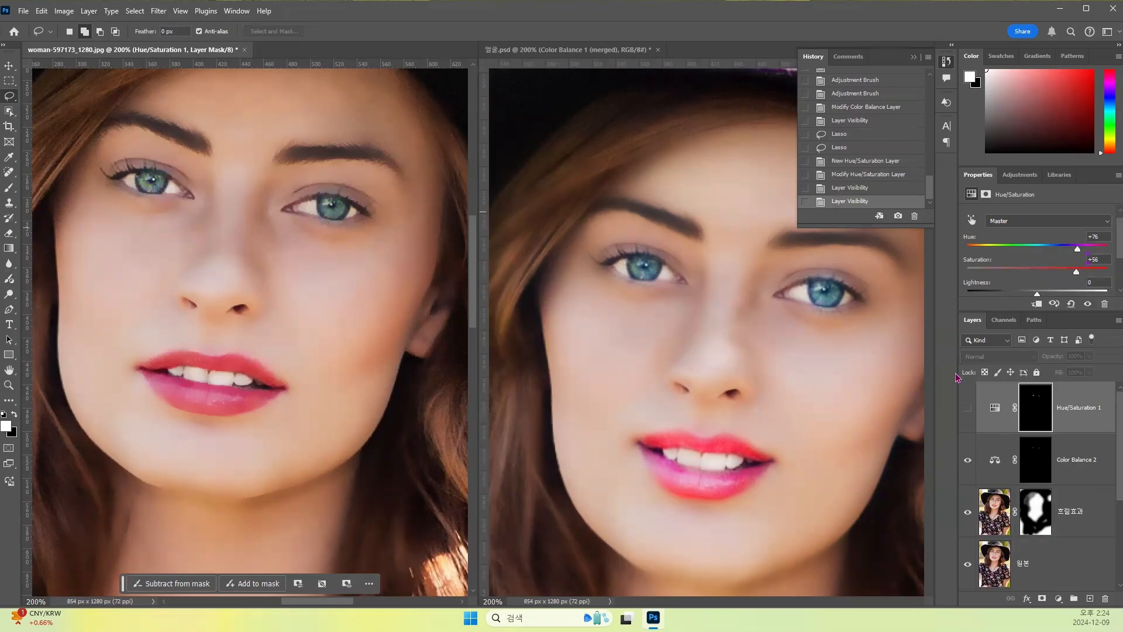
left_click(1036, 449)
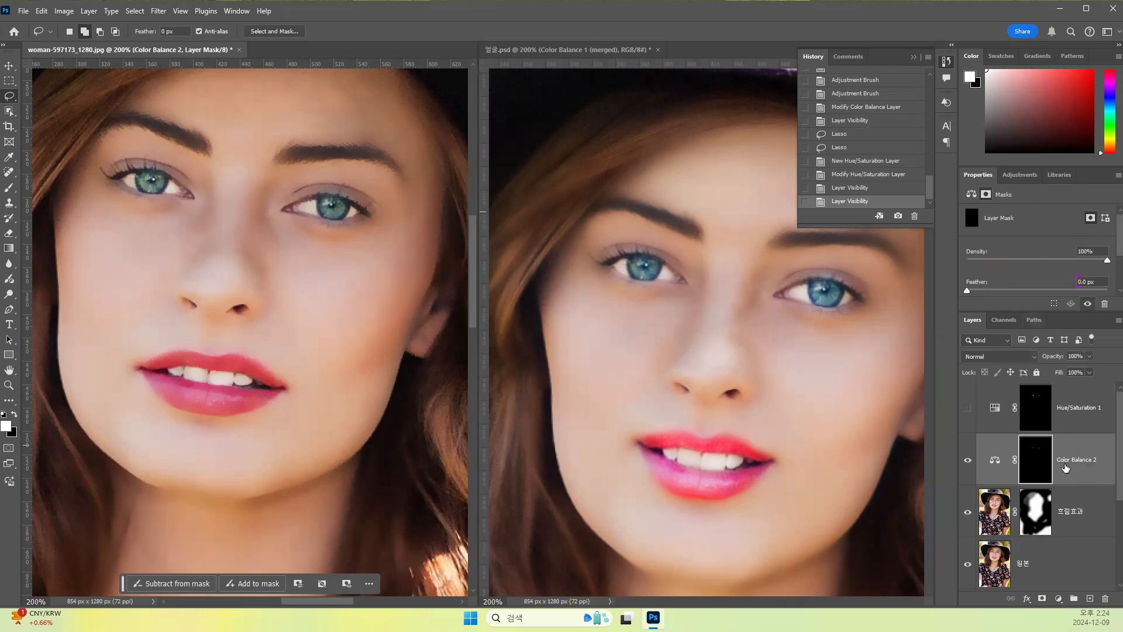
left_click(995, 456)
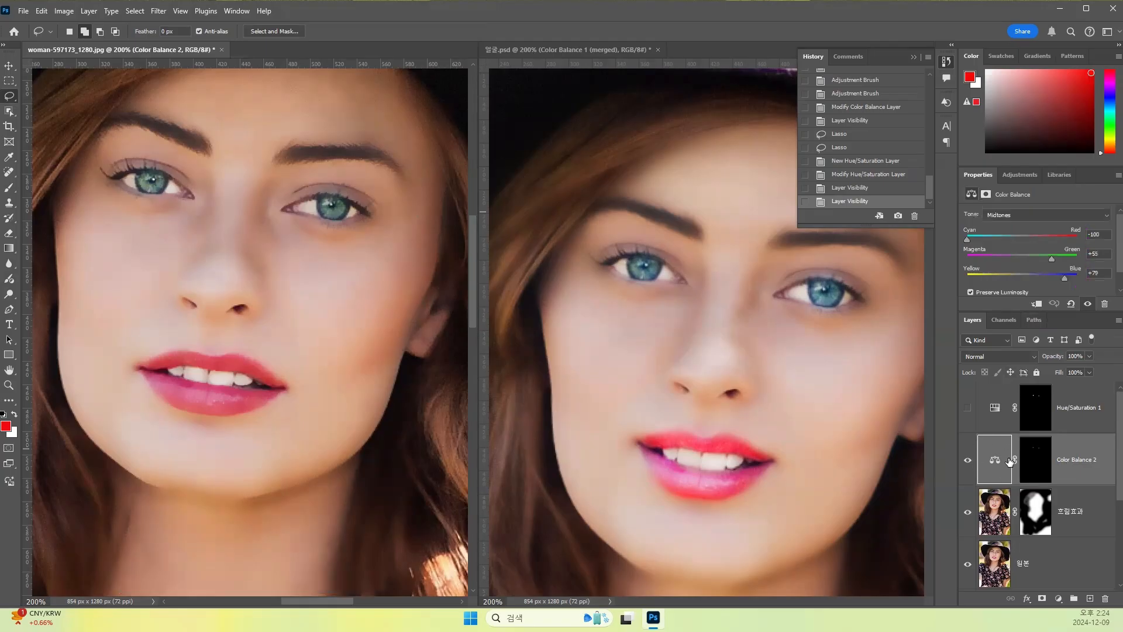
mouse_move(970, 241)
left_mouse_down()
mouse_move(982, 241)
mouse_move(964, 239)
left_mouse_up()
mouse_move(1065, 279)
left_mouse_down()
mouse_move(1077, 278)
mouse_move(1036, 260)
mouse_move(1063, 265)
left_mouse_up()
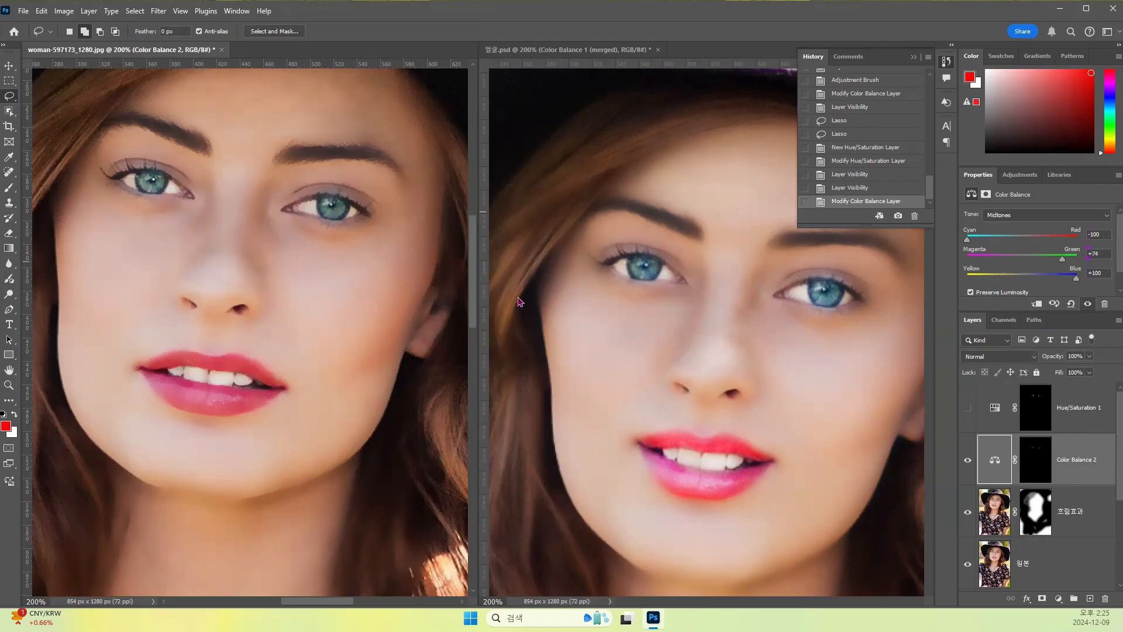
- Delete the hidden Hue/Saturation 1 adjustment layer
key("ctrl+minus")
key("ctrl+minus")
key("ctrl+minus")
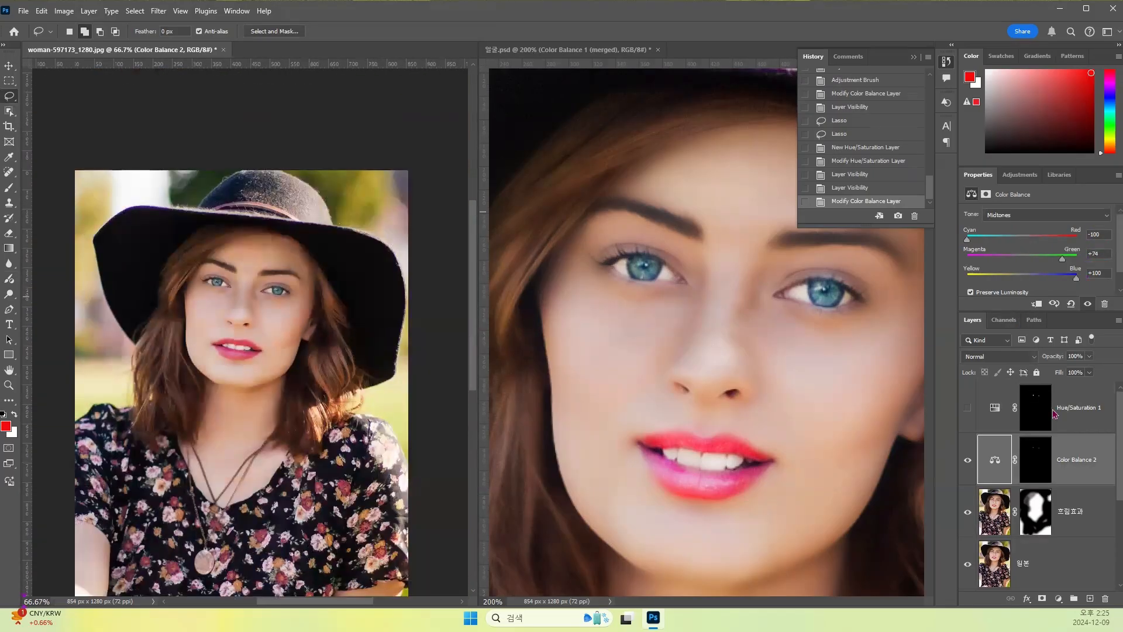
left_click(1000, 515)
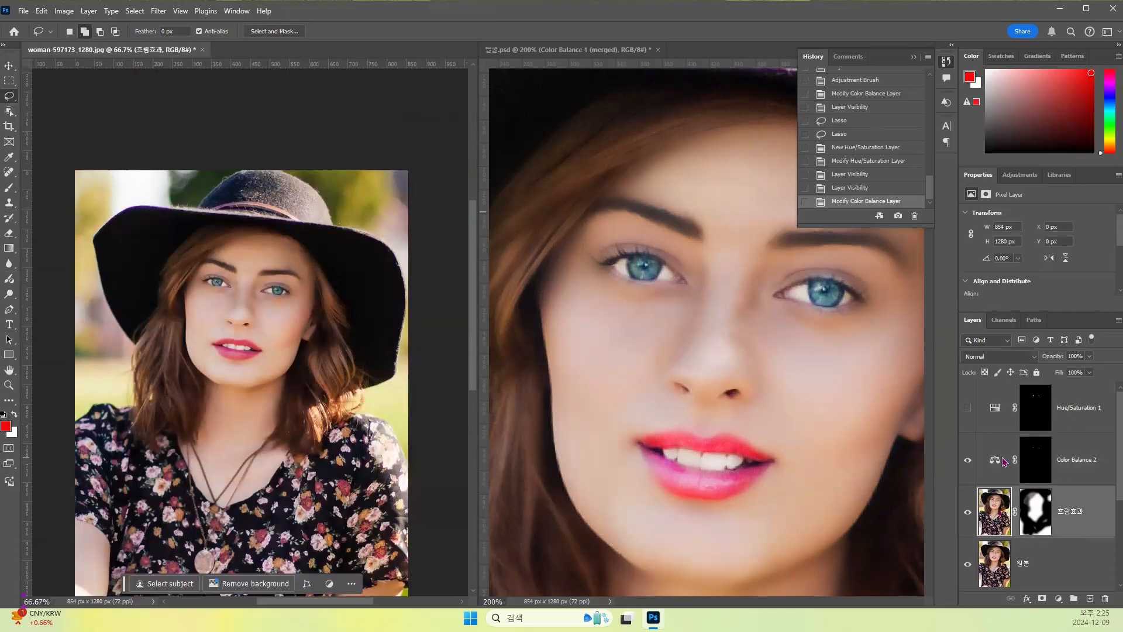
left_click(1007, 464)
left_click(1000, 409)
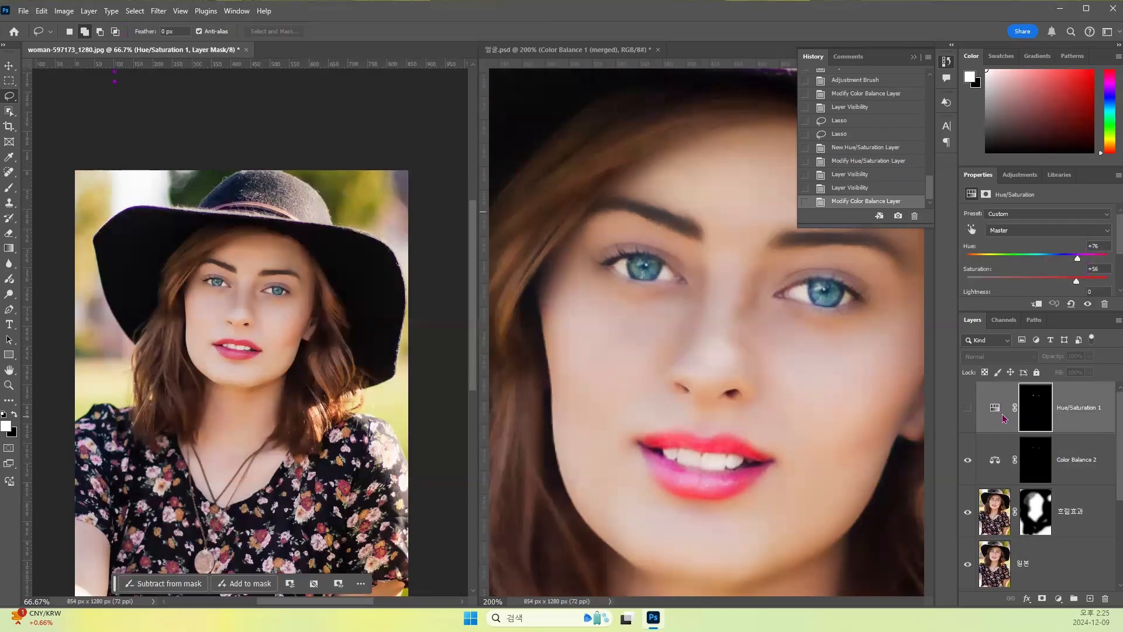
left_click(999, 411)
key("Delete")
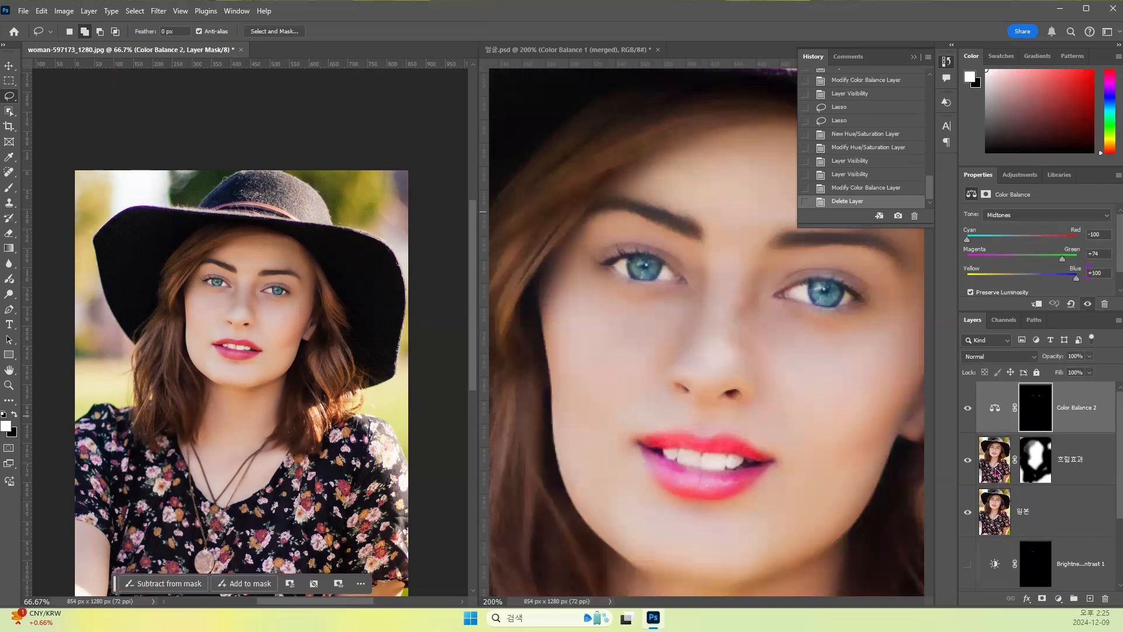
- Stamp the 원본, 흐림효과 and Color Balance 2 layers into a new merged layer on top, keeping the originals
left_click(997, 511)
left_click(993, 468, "shift")
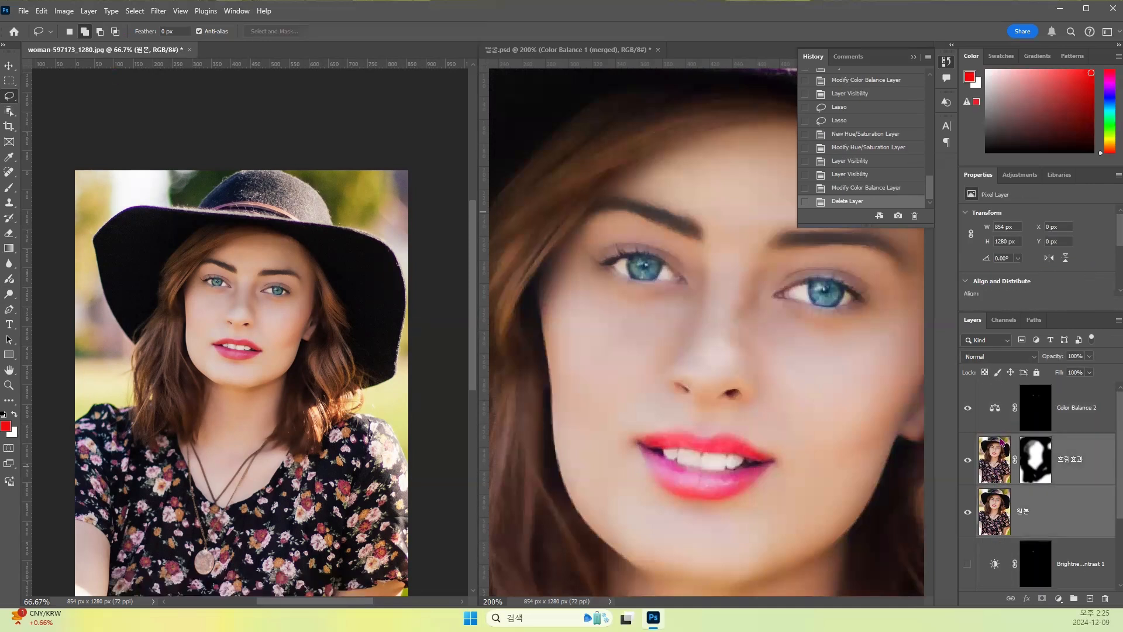
left_click(997, 410, "shift")
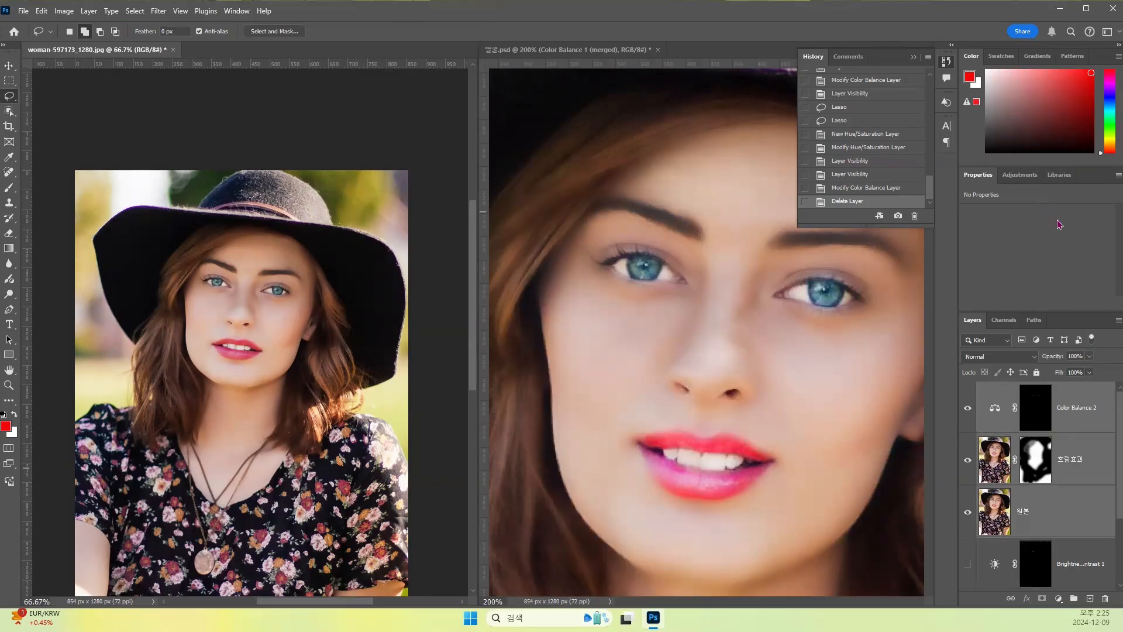
key("ctrl+shift+alt+e")
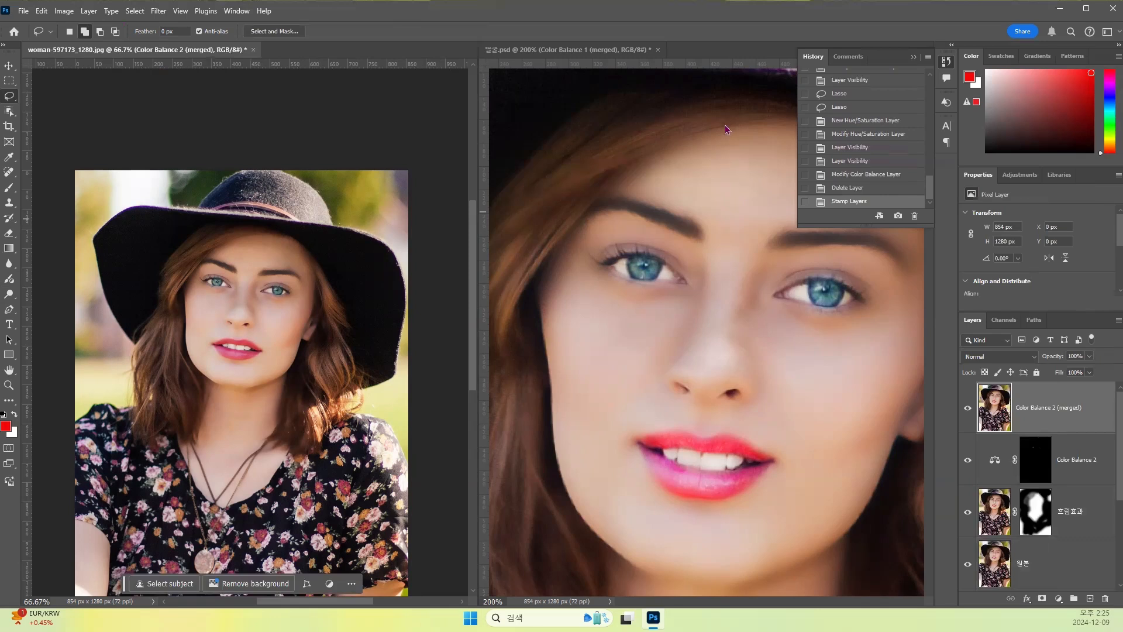
- Group the hidden Brightness/Contrast 1, Color Balance 1 and Layer 0 layers at the bottom of the layer stack
left_click(1004, 469)
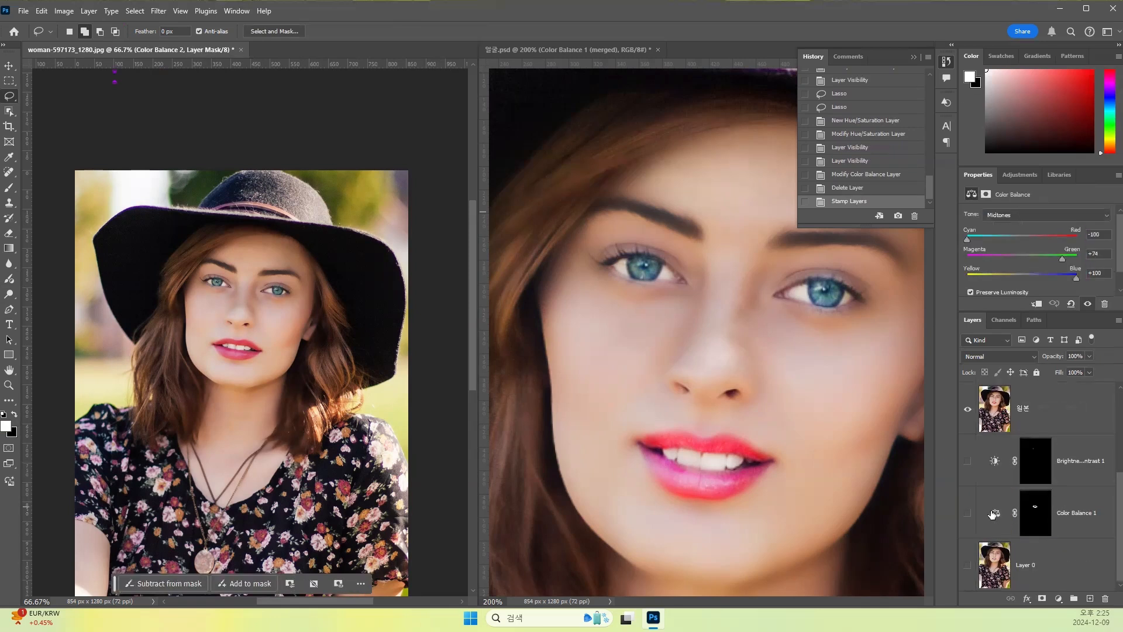
scroll(1002, 544, "down", 3)
left_click(996, 465)
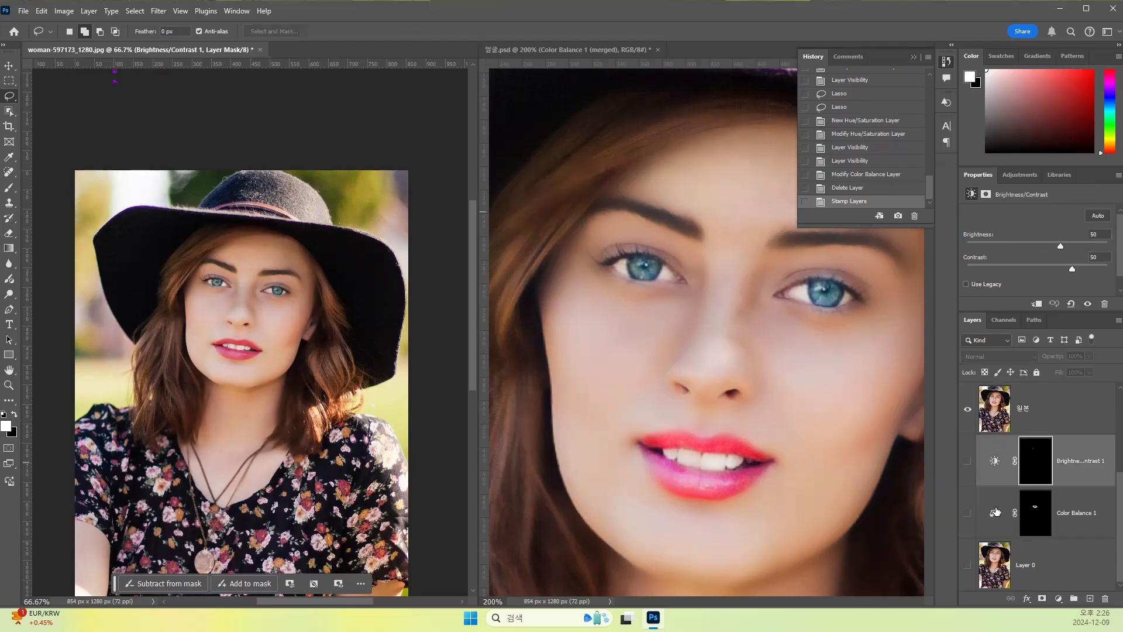
left_click(994, 515, "shift")
left_click(990, 561, "shift")
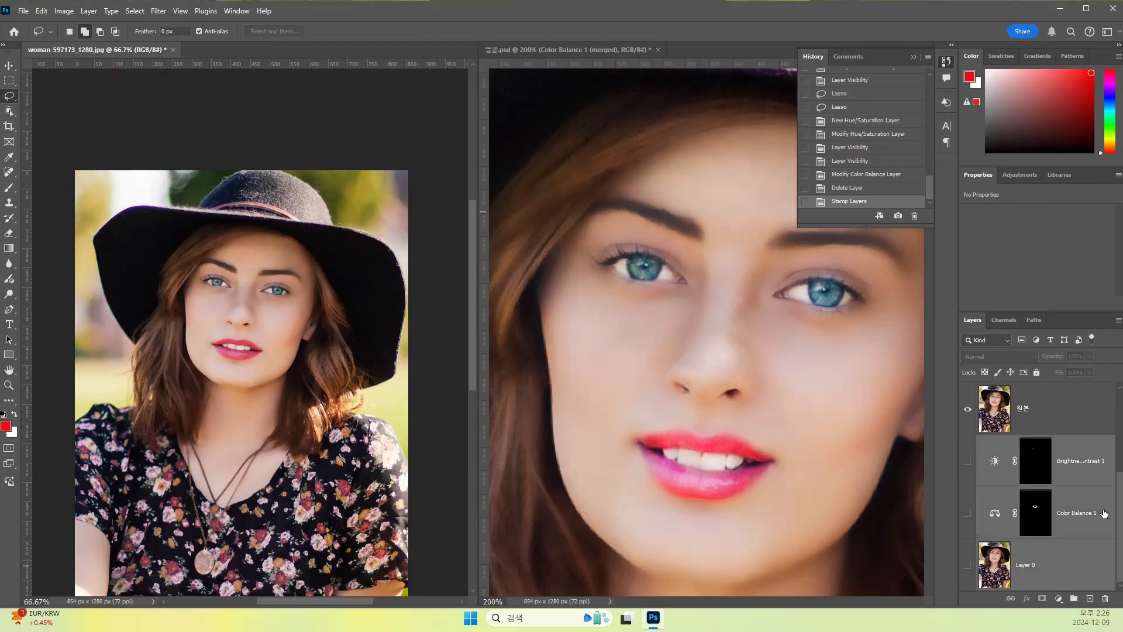
left_click(1074, 599)
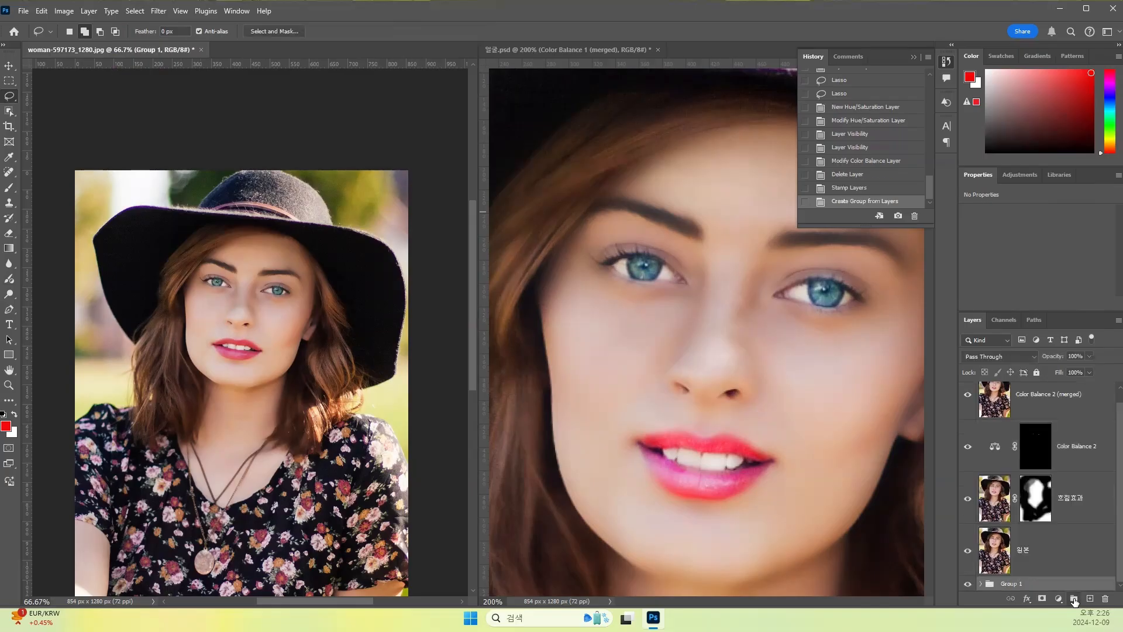
- Rename the new bottom layer group as 원본1
double_click(1011, 585)
type("ㅇ")
type("본2")
key("Return")
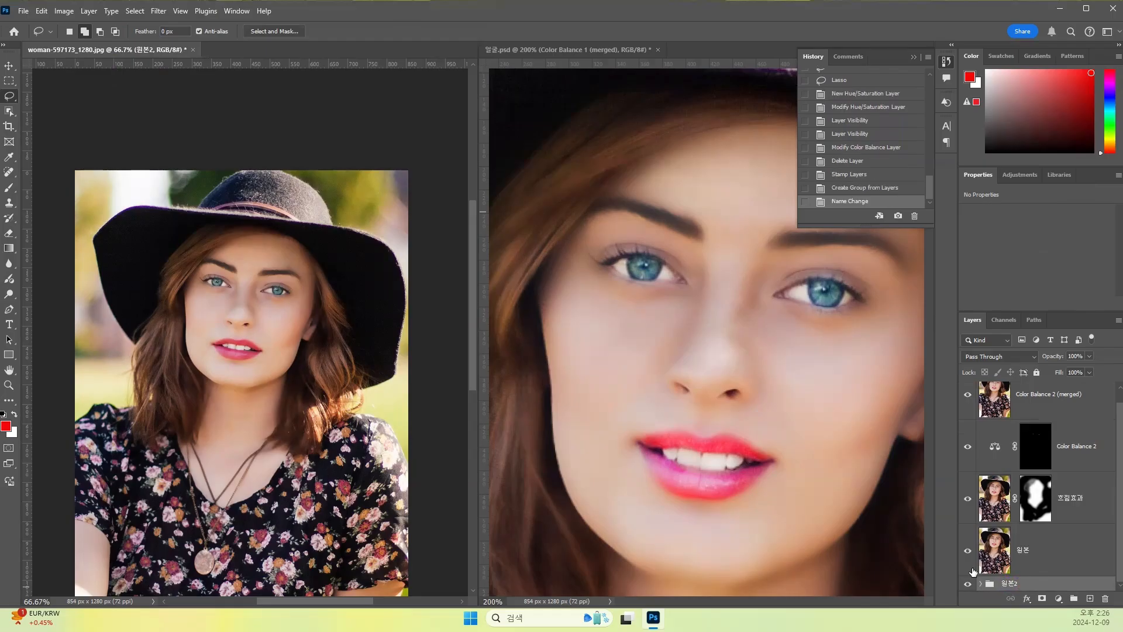
double_click(1017, 585)
key("BackSpace")
type("1")
key("Return")
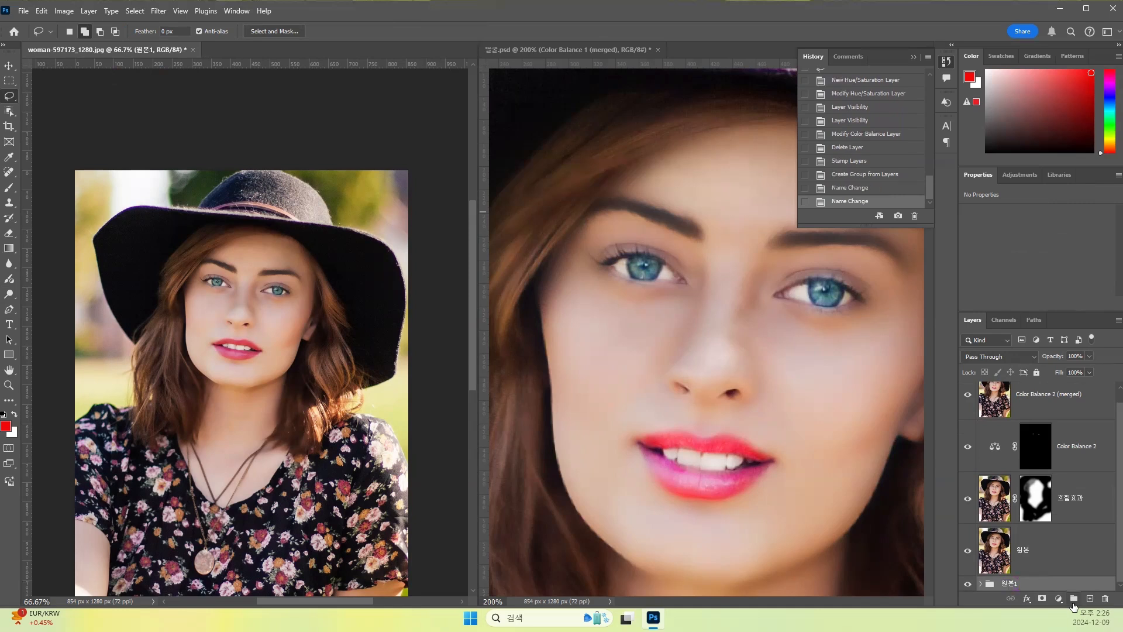
- Group the 원본, 흐림효과 and Color Balance 2 layers beneath the merged layer
left_click(1003, 550)
left_click(1000, 507, "shift")
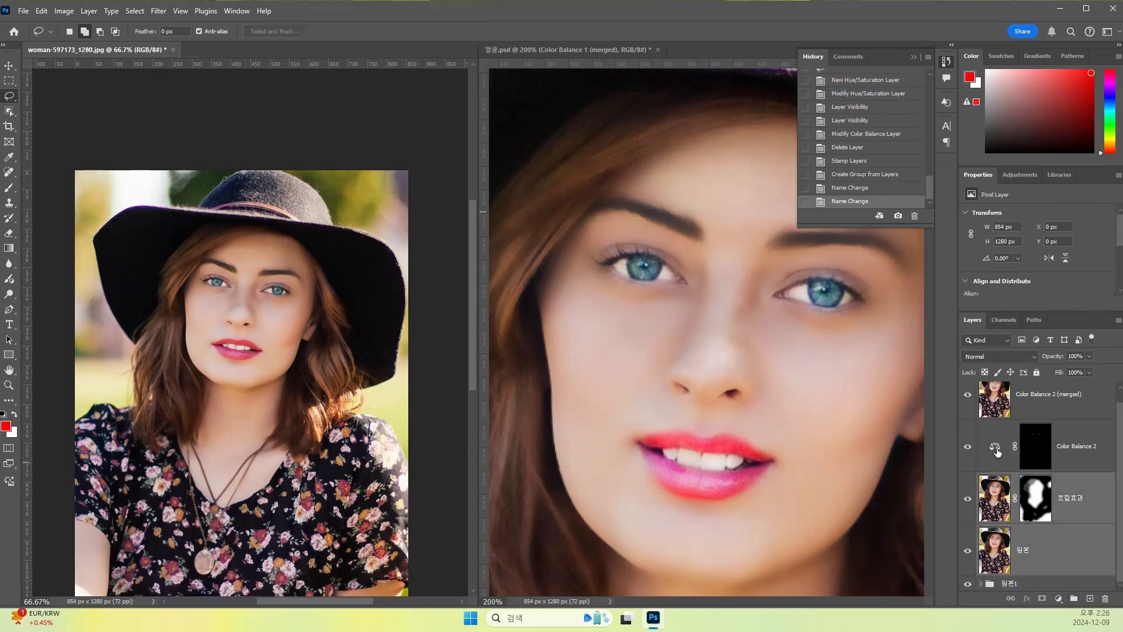
left_click(997, 449, "shift")
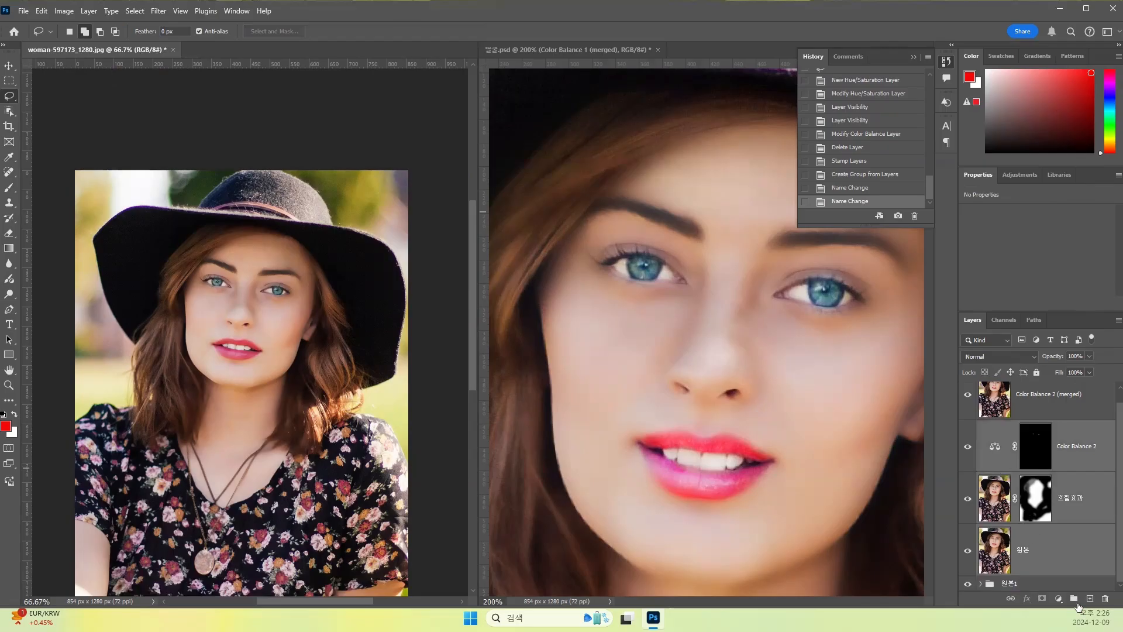
left_click(1074, 599)
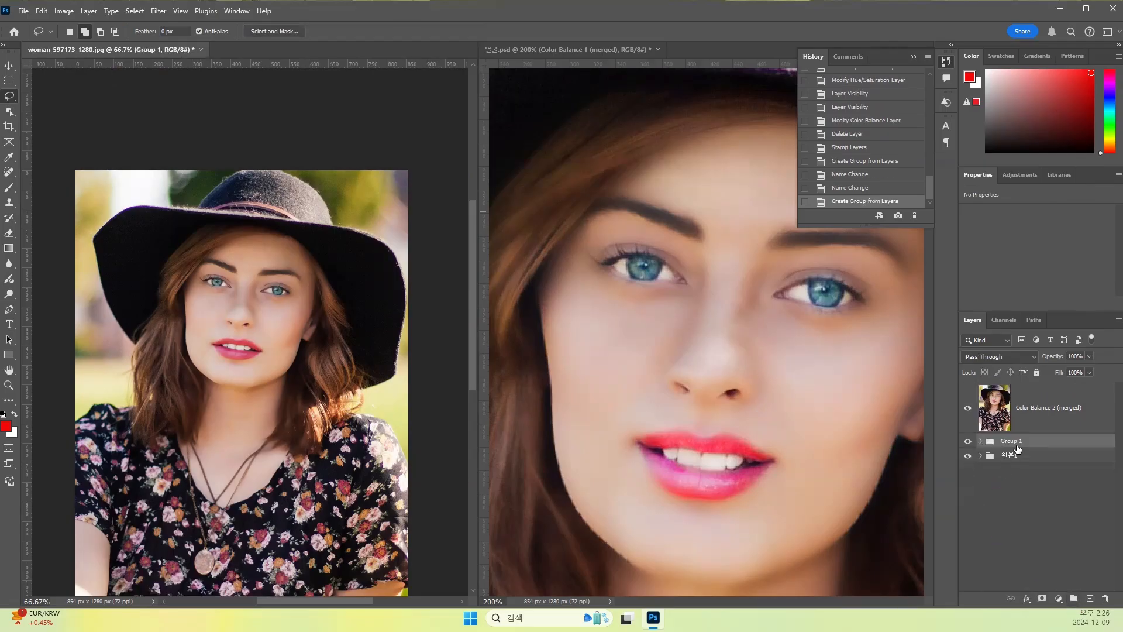
- Rename the group directly below the merged layer as 보정1
double_click(1015, 442)
type("수정1")
key("BackSpace")
key("BackSpace")
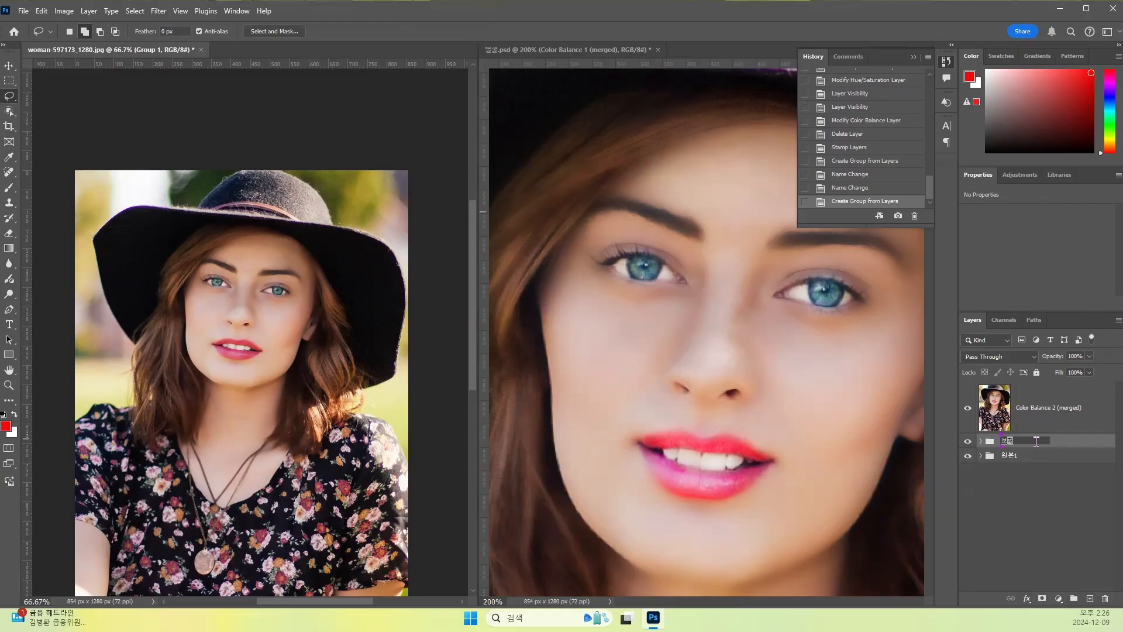
type("보정1")
key("Return")
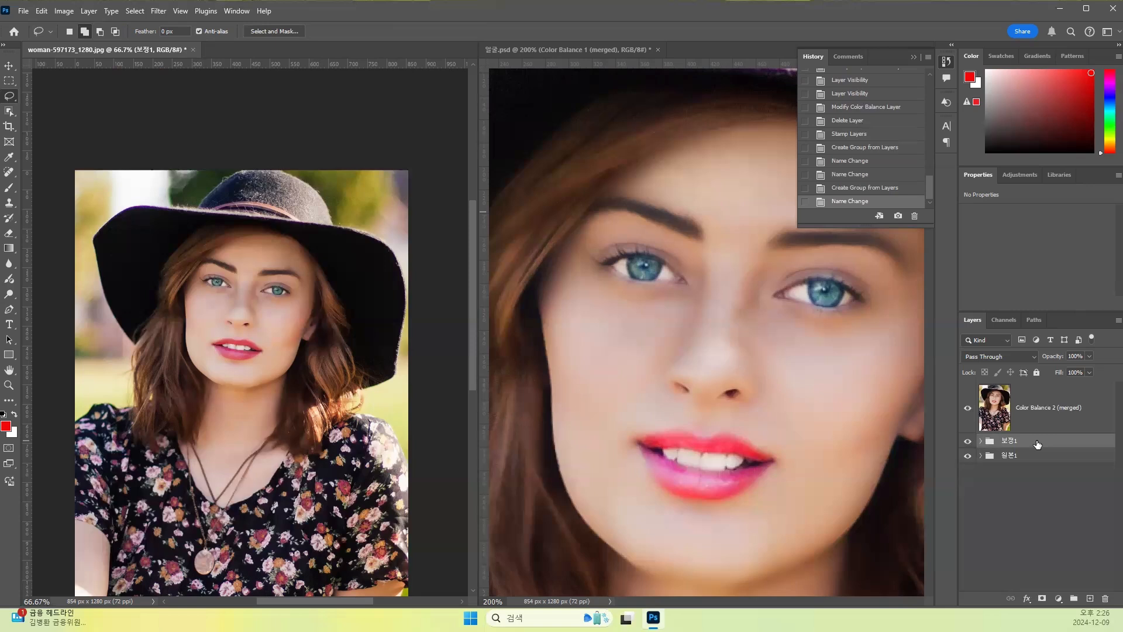
- Open the Color Balance 2 (merged) layer in the Liquify filter and push both sides of the jaw inward with Forward Warp at size 175
left_click(996, 418)
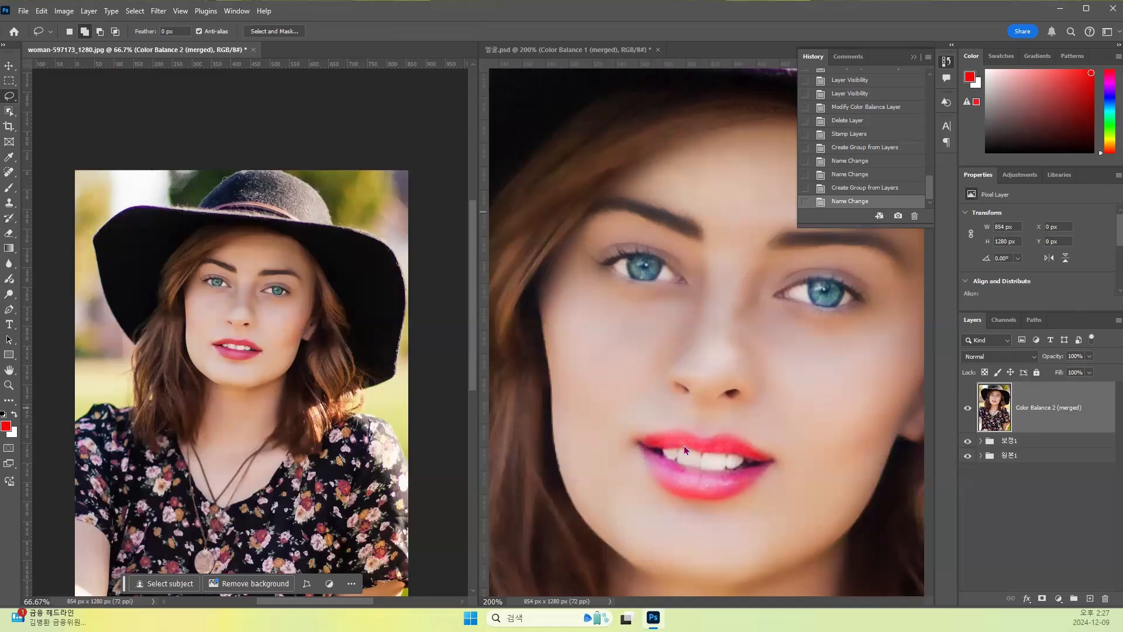
left_click(161, 12)
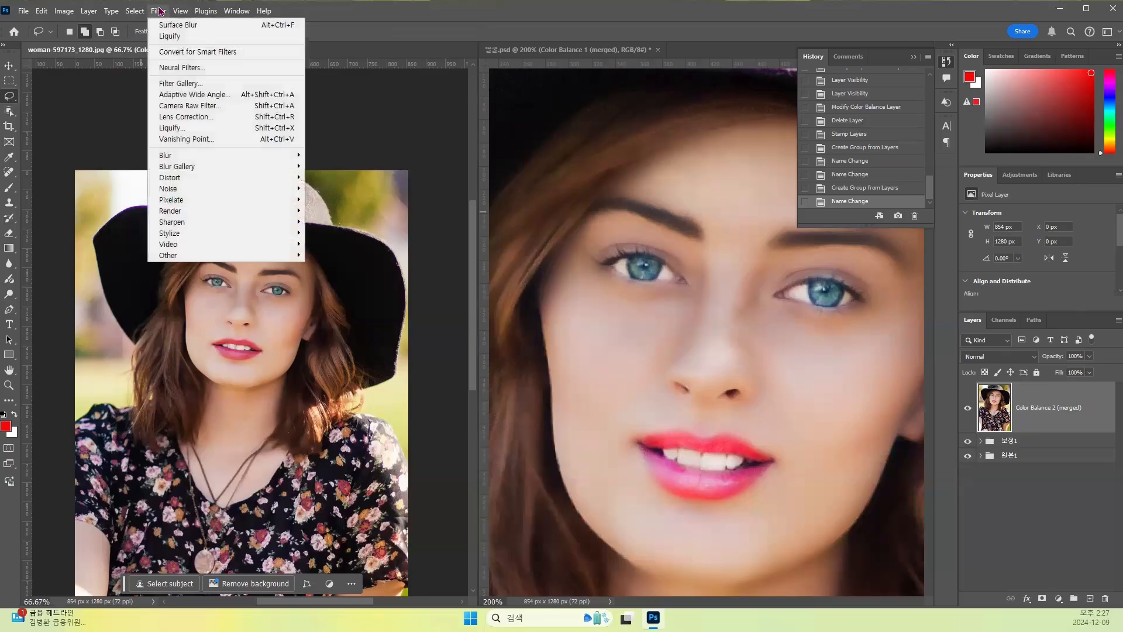
left_click(182, 129)
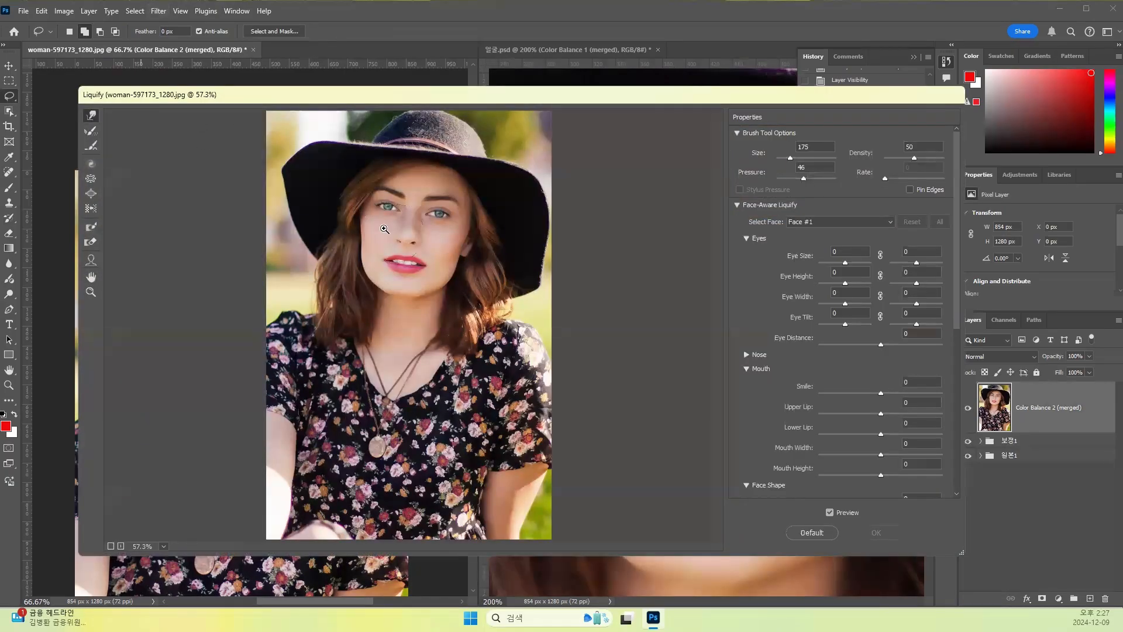
key("ctrl+plus")
key("ctrl+plus")
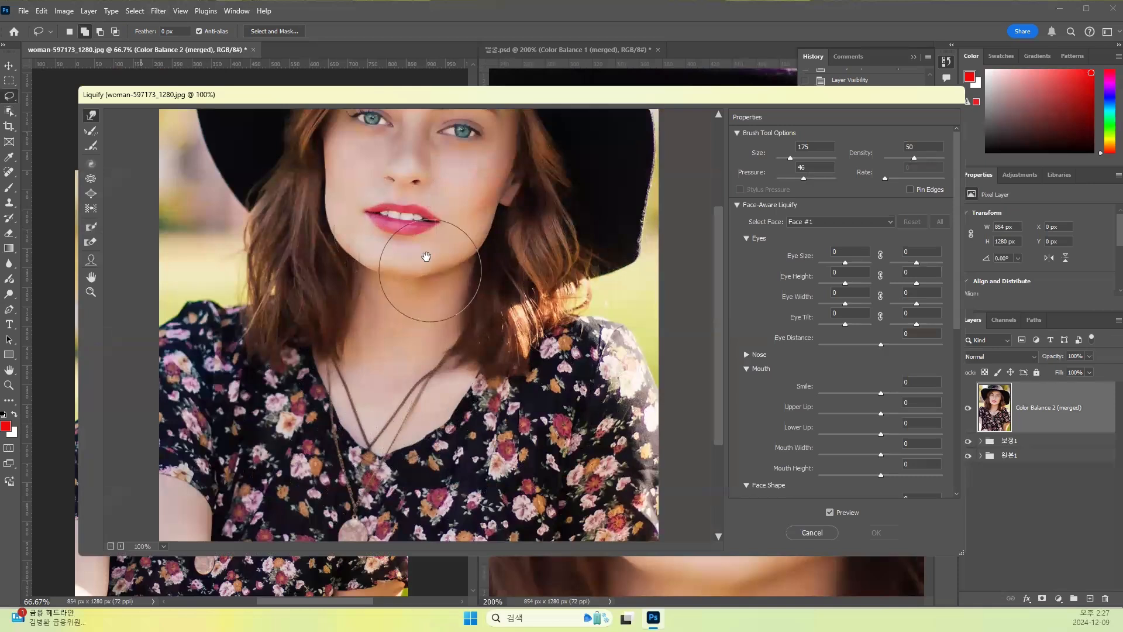
scroll(351, 362, "up", 5)
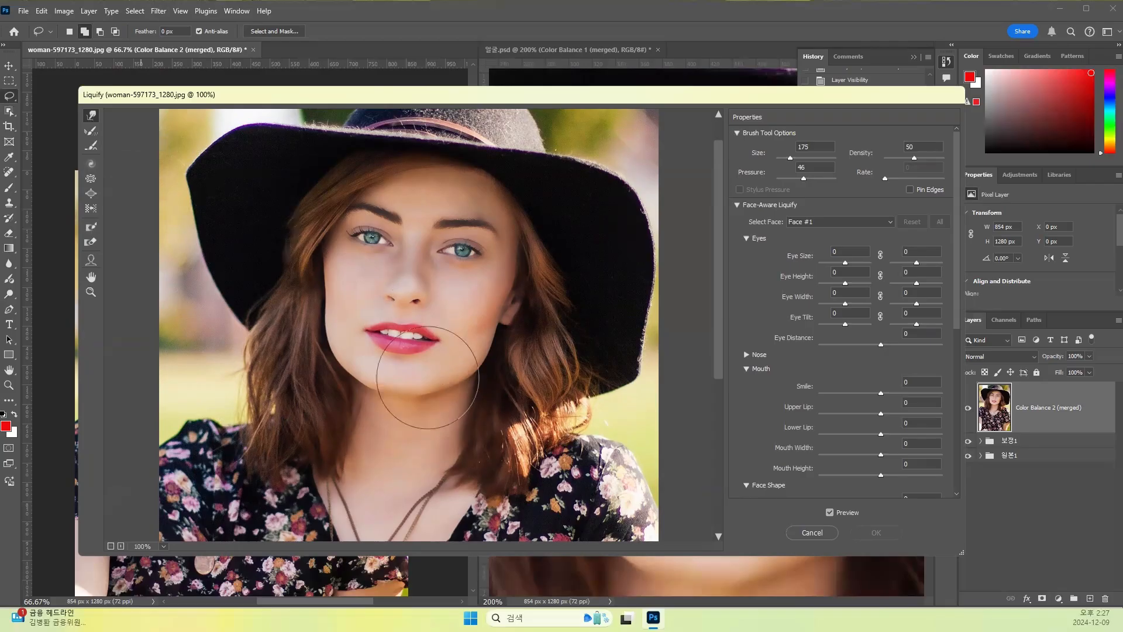
left_click_drag(323, 347, 339, 338)
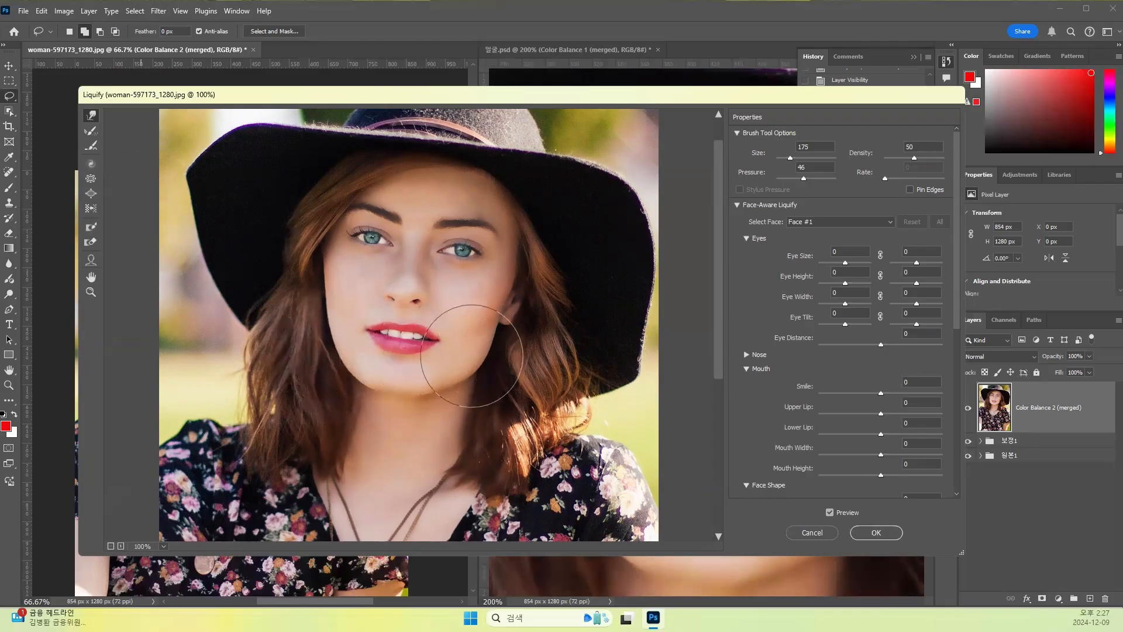
left_click_drag(475, 385, 468, 373)
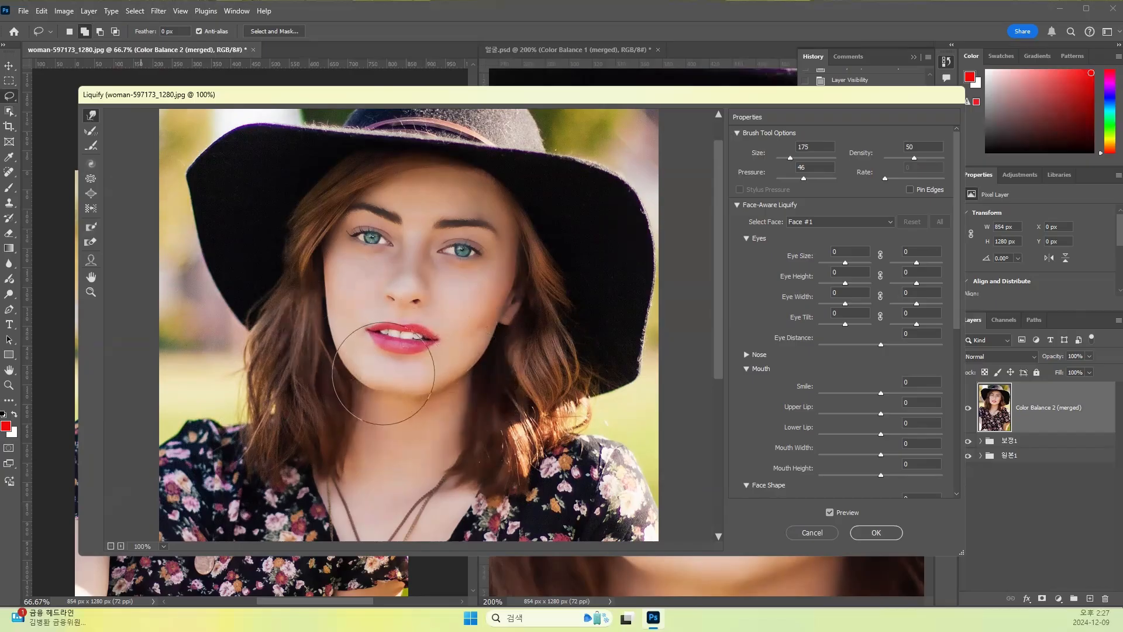
- Refine the cheek and jaw contour beside the mouth using the Forward Warp tool, reducing the brush size to 100 and 80
left_click(92, 133)
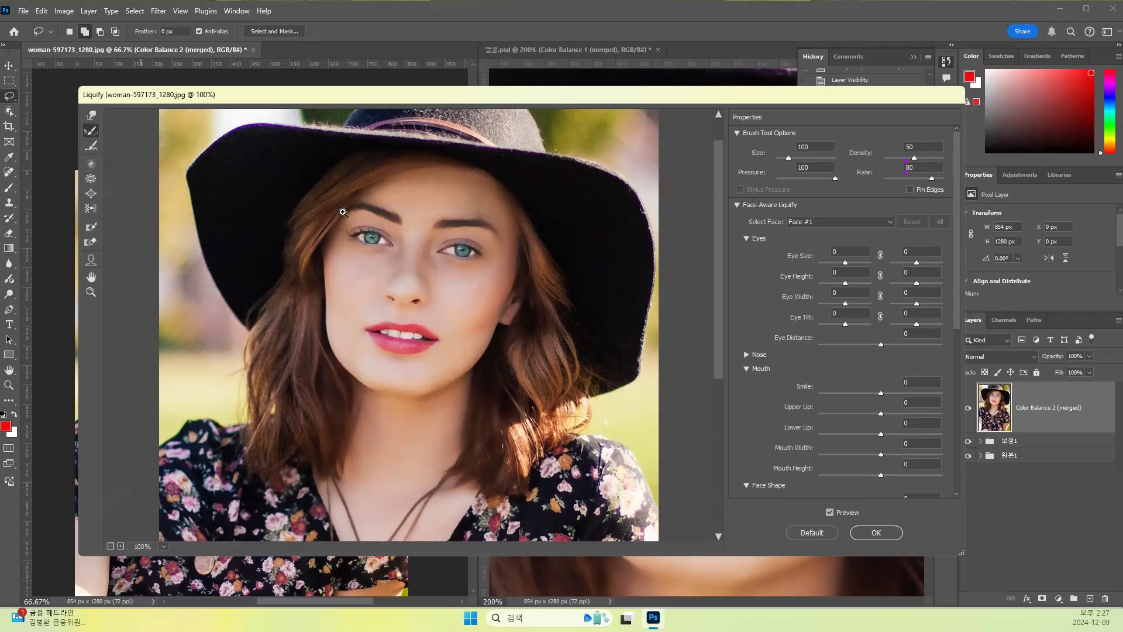
left_click(84, 147)
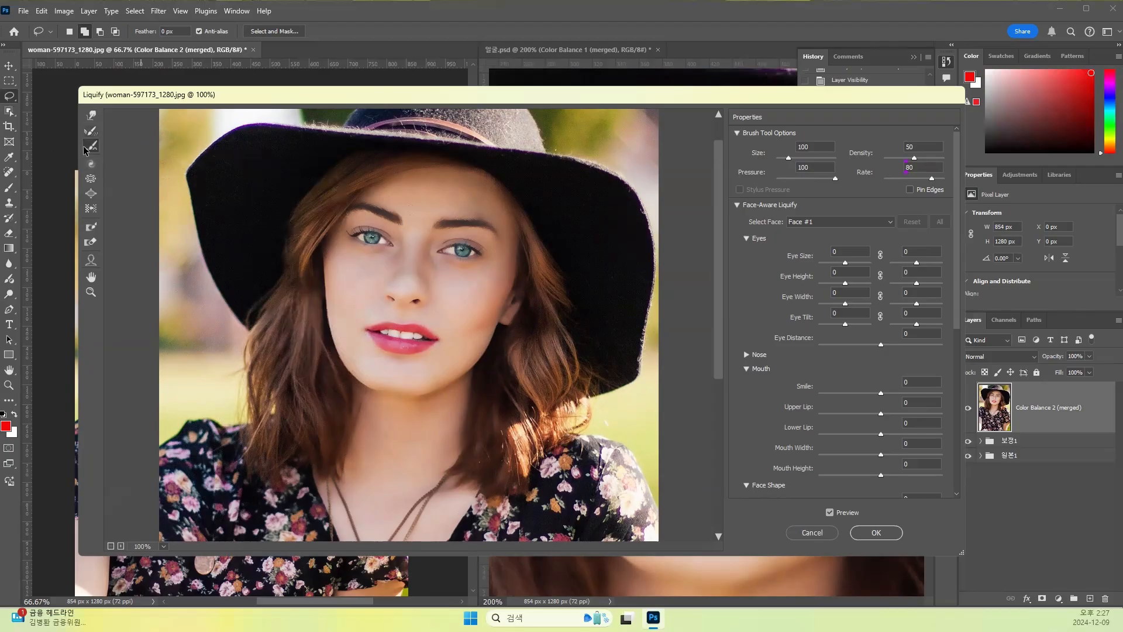
left_click(355, 337)
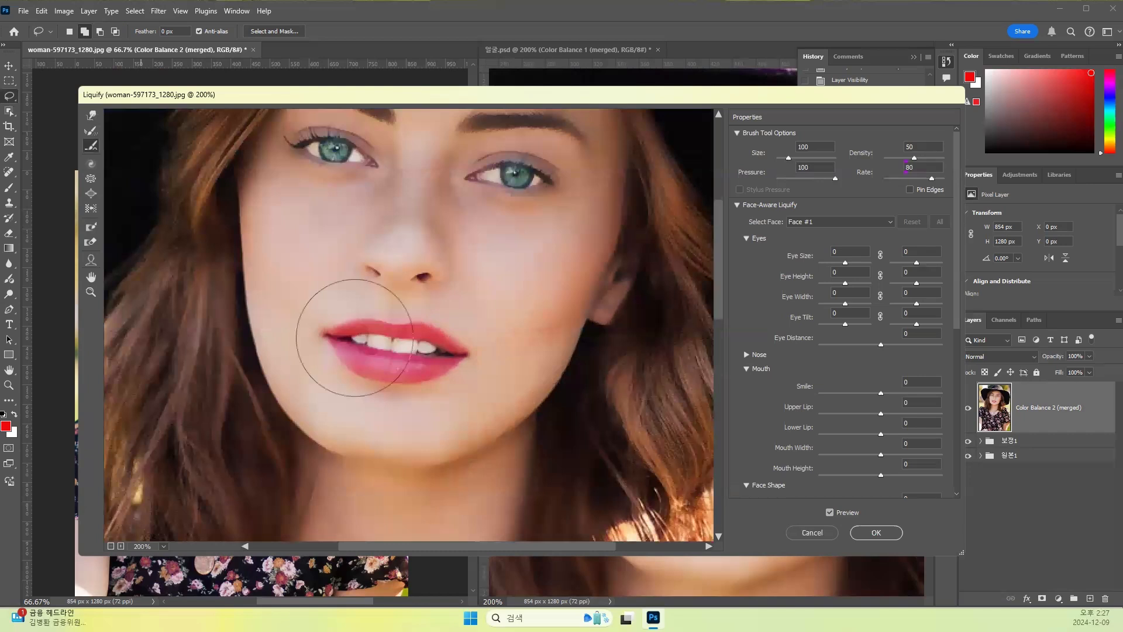
left_click(89, 117)
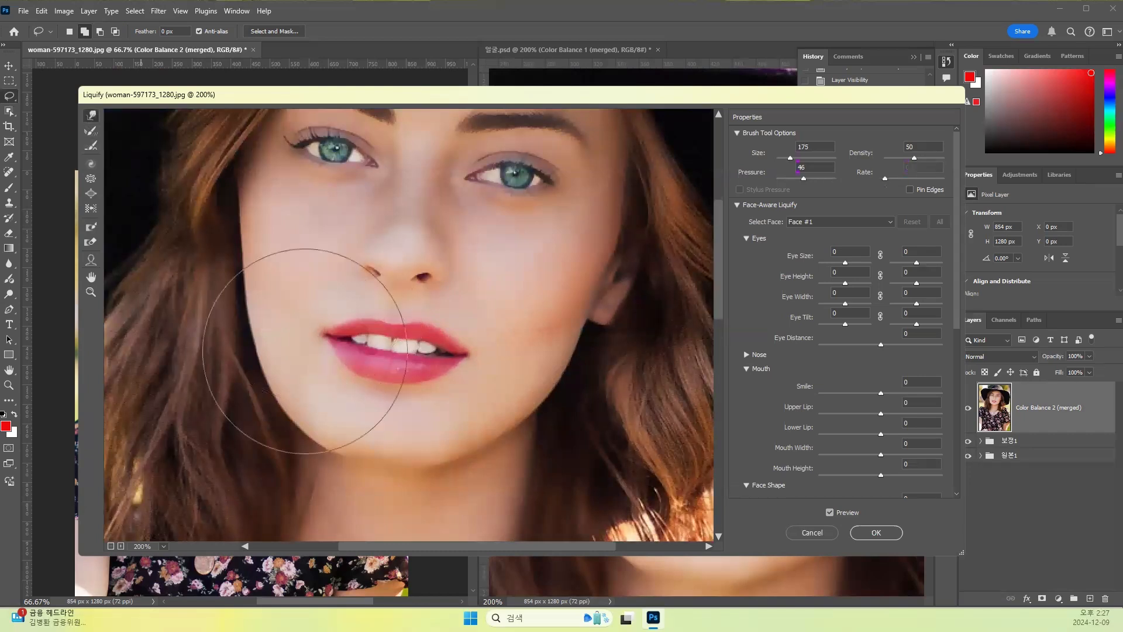
key("bracketleft")
key("bracketleft")
key("bracketleft")
key("bracketleft")
key("bracketleft")
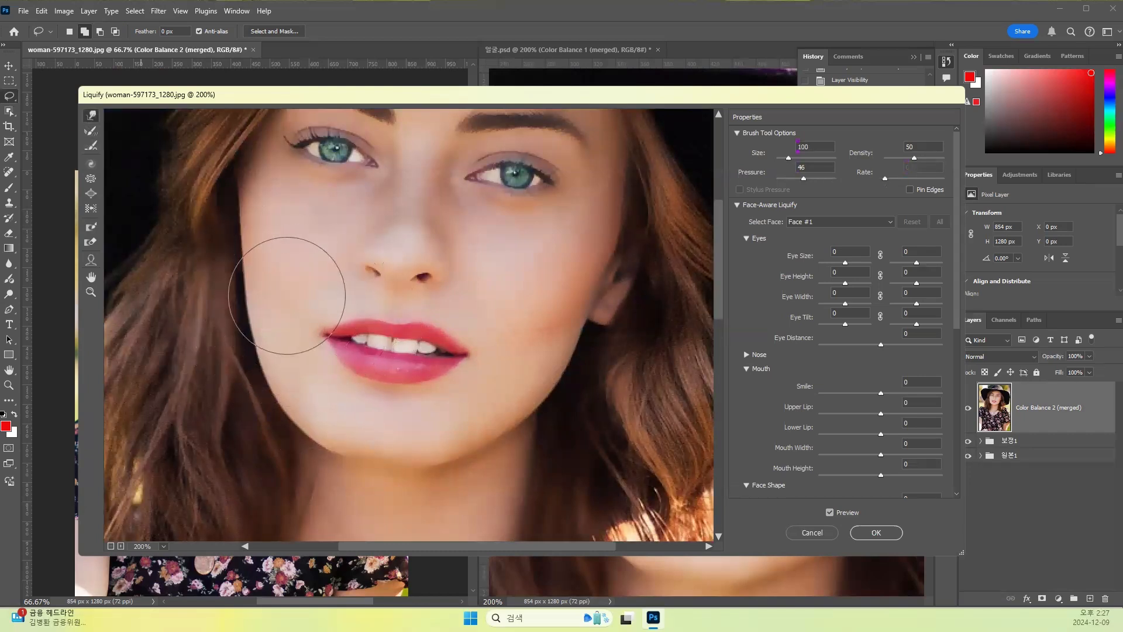
mouse_move(269, 261)
left_mouse_down()
mouse_move(264, 238)
mouse_move(276, 251)
mouse_move(275, 309)
left_mouse_up()
left_click_drag(285, 379, 290, 381)
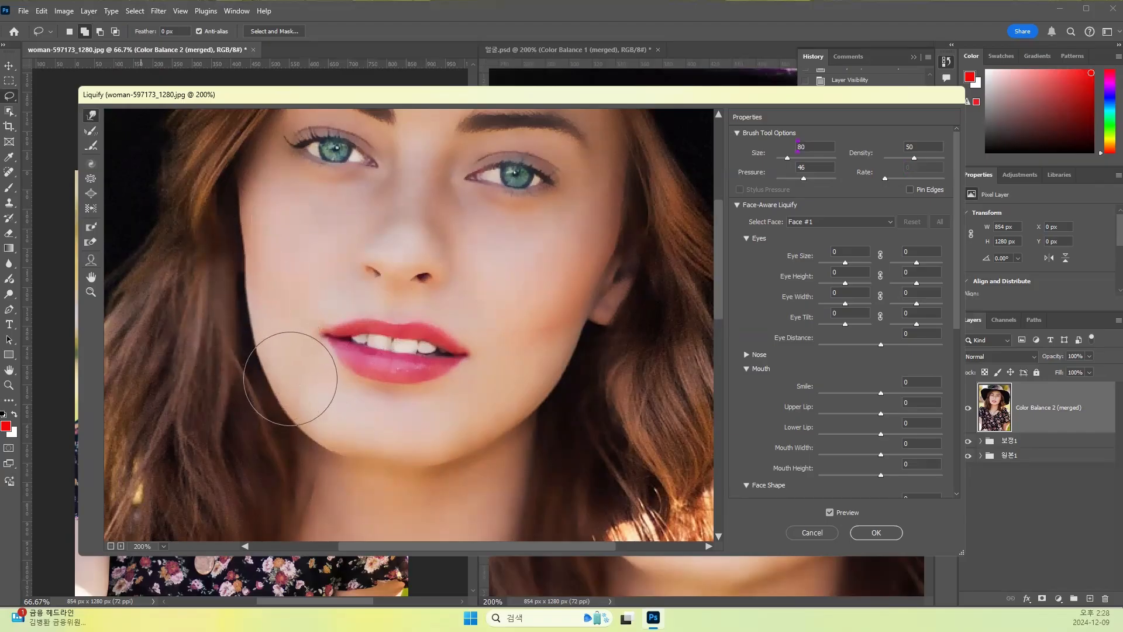
- Try the Twirl Clockwise tool on the lips with a size 100 brush and undo the distortion
left_click(91, 146)
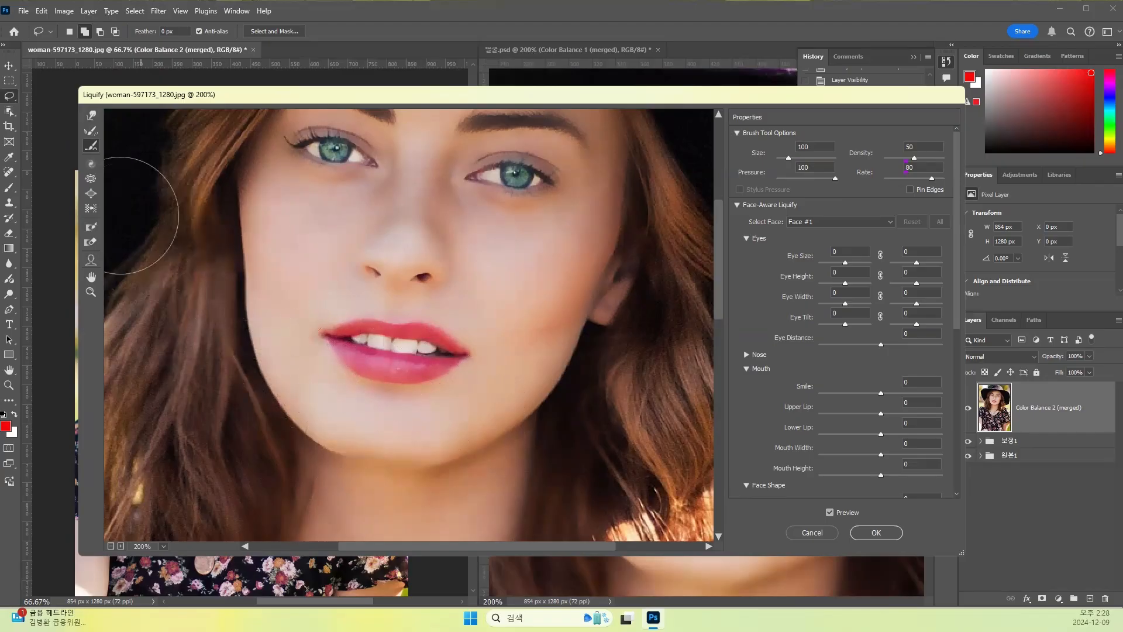
left_click(91, 164)
left_click_drag(404, 342, 405, 344)
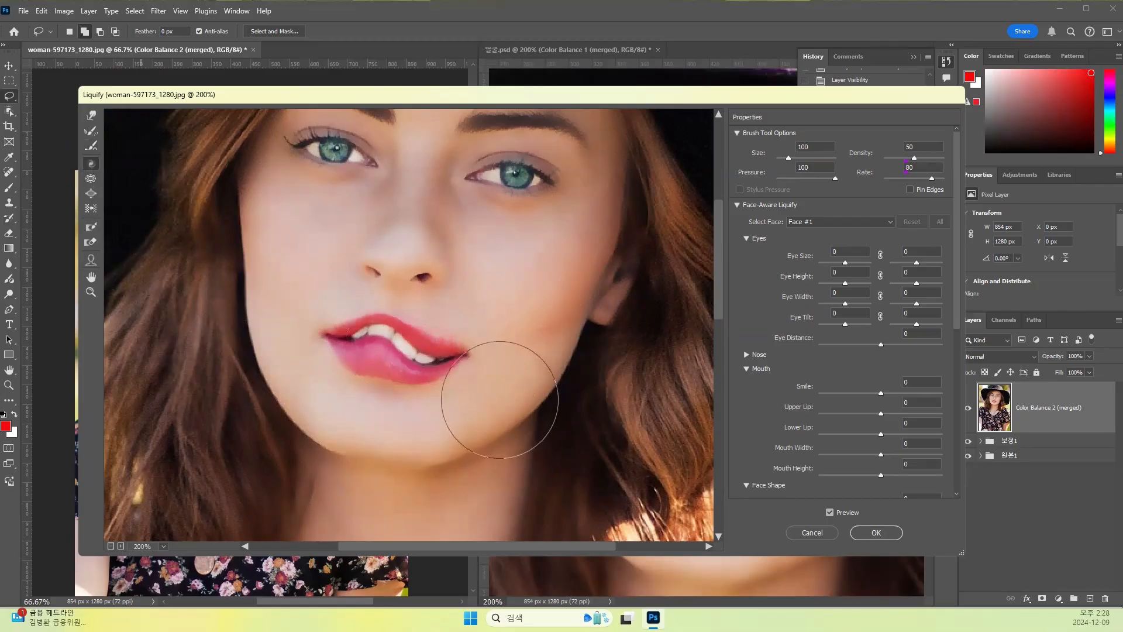
key("ctrl+z")
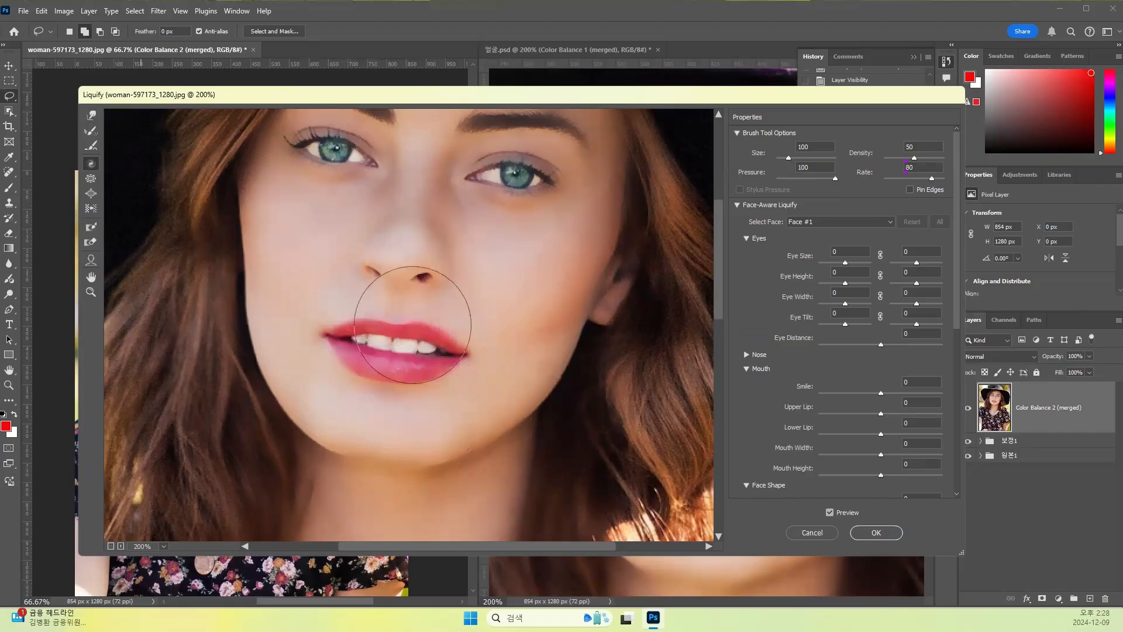
- Try shrinking the lips with the Pucker tool at brush size 100 and undo the change
left_click(92, 179)
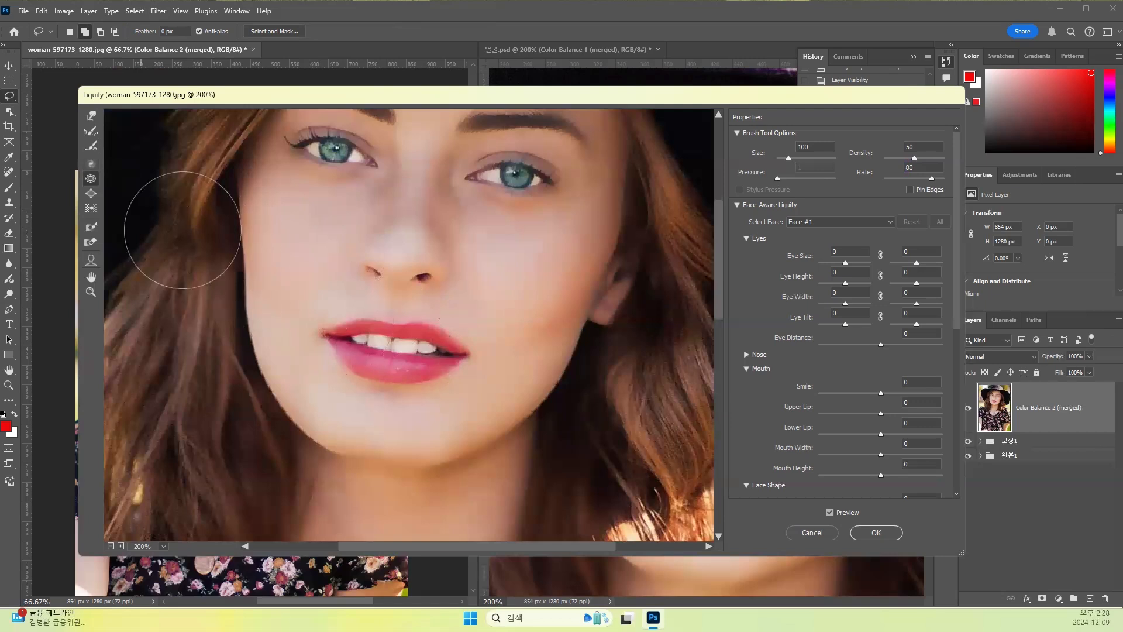
left_click(412, 350)
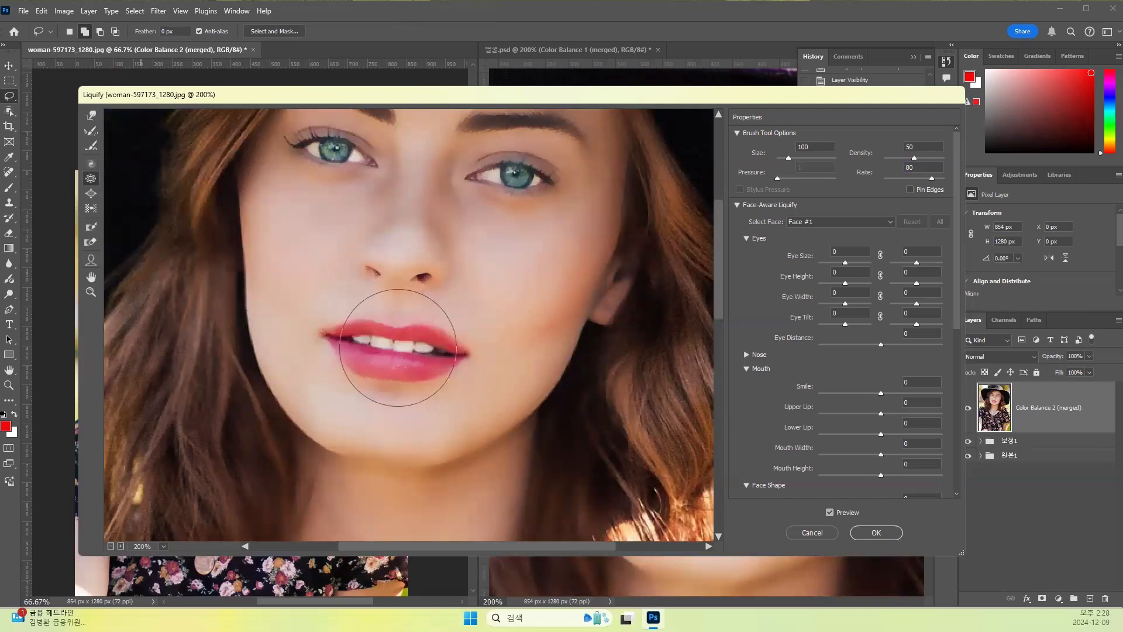
key("alt")
key("ctrl+alt+z")
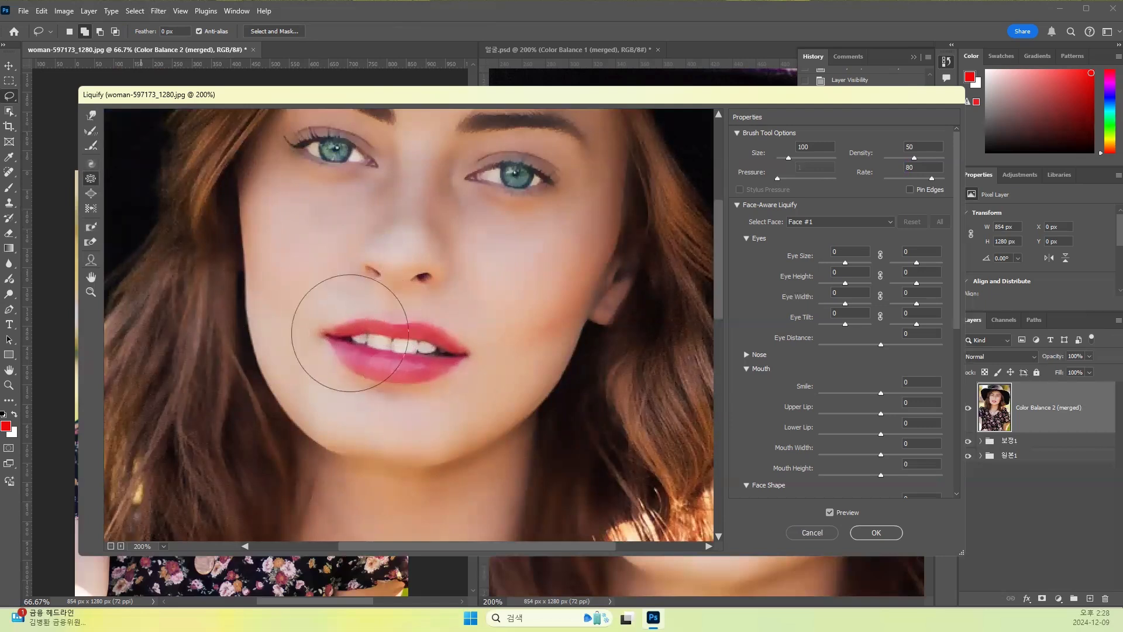
key("ctrl")
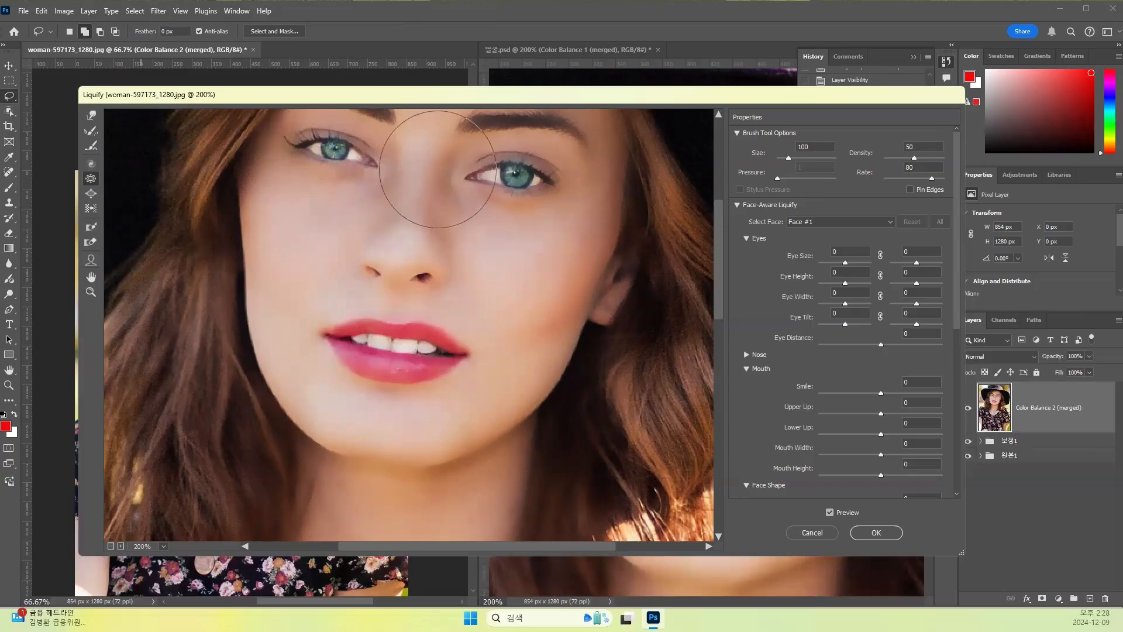
- Try the Pucker tool on the eye at the right of the portrait and undo the change
left_click(522, 172)
key("ctrl")
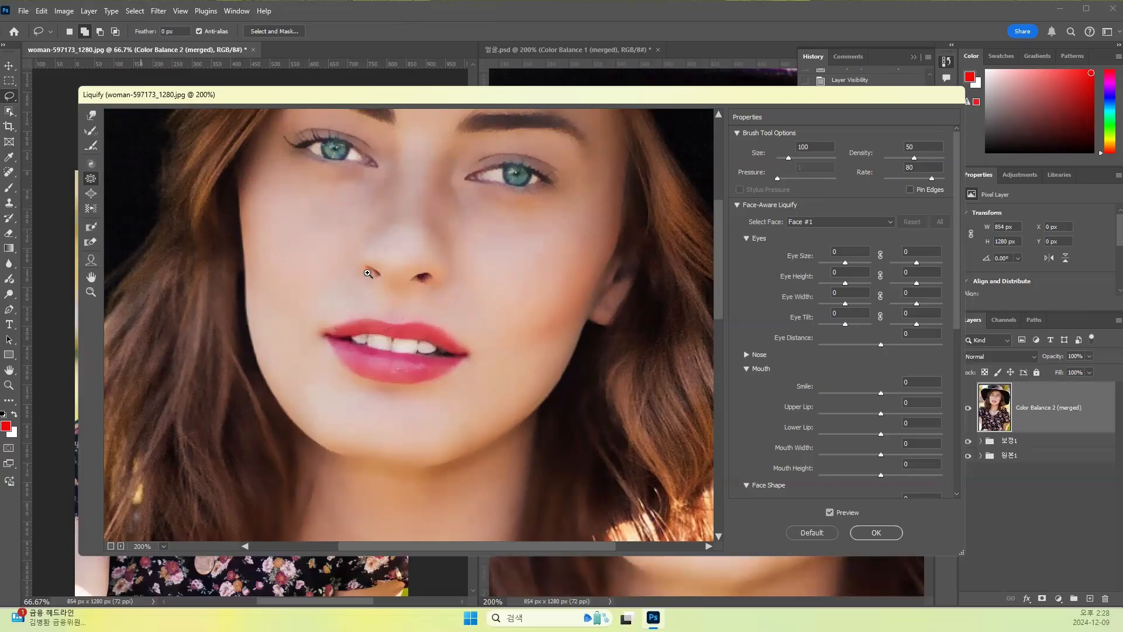
key("ctrl+z")
key("ctrl+z")
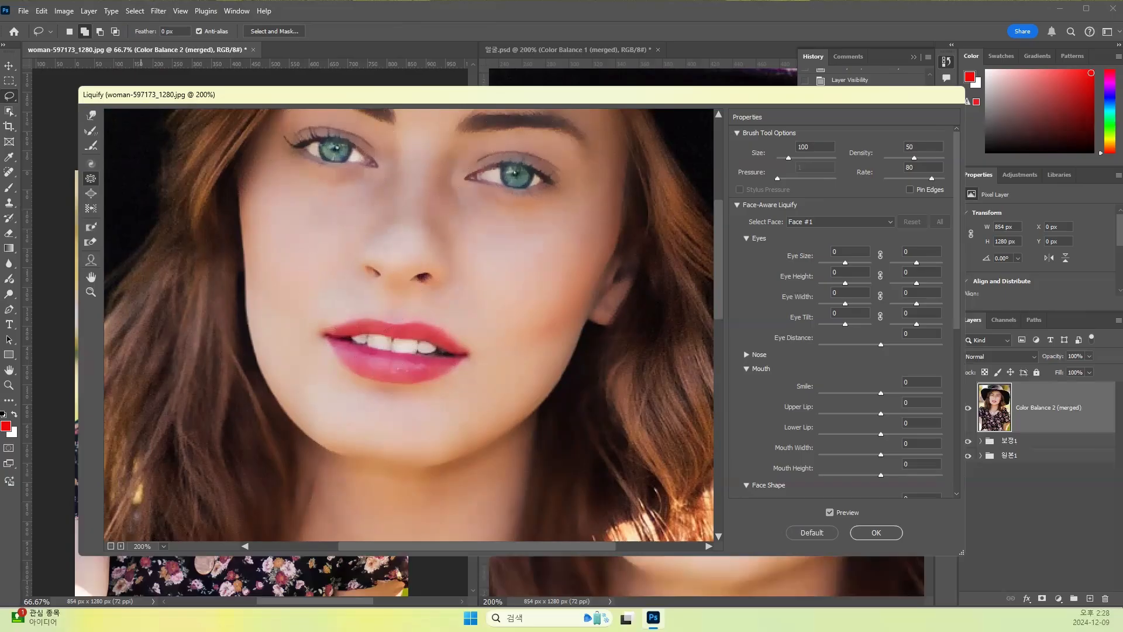
- Try enlarging the lips using the Bloat tool at brush size 150 and undo the change
left_click(91, 194)
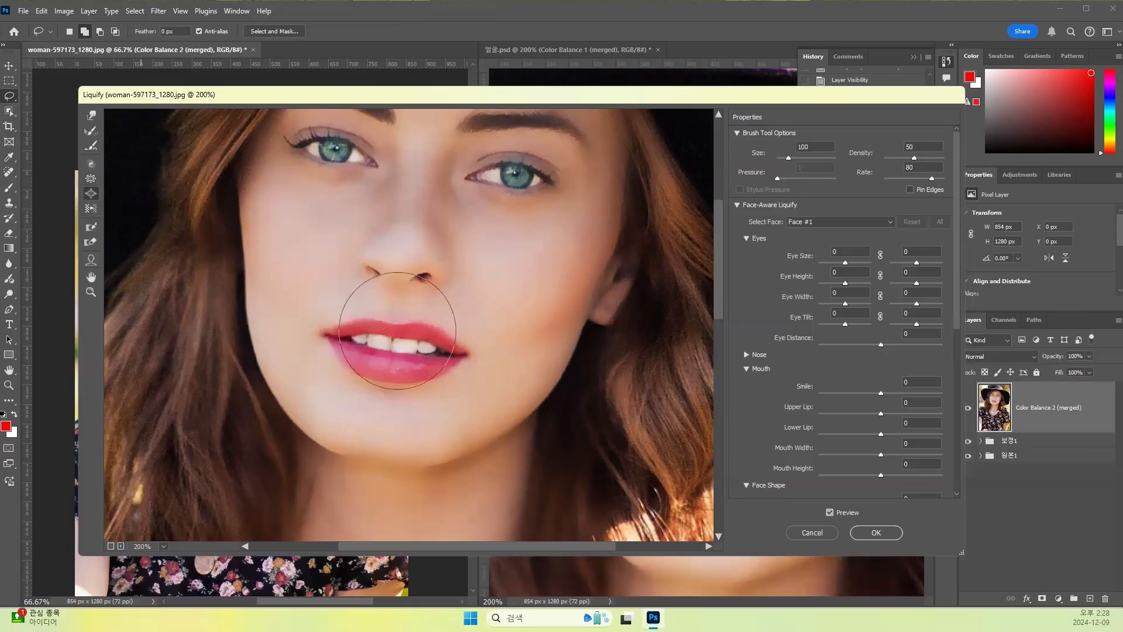
key("bracketright")
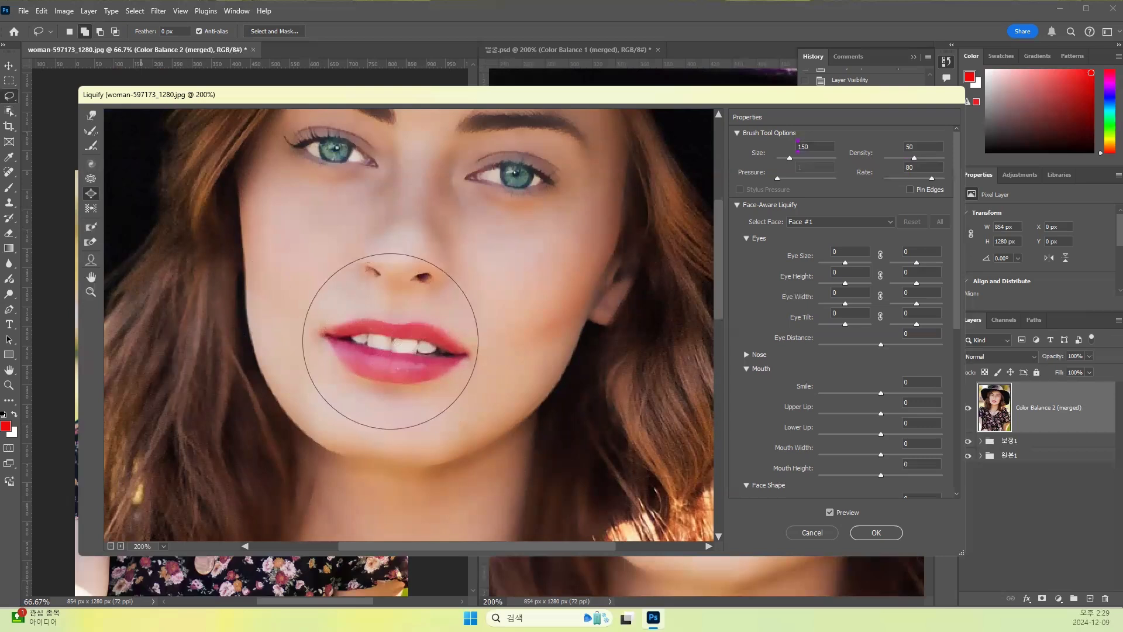
left_click(396, 326)
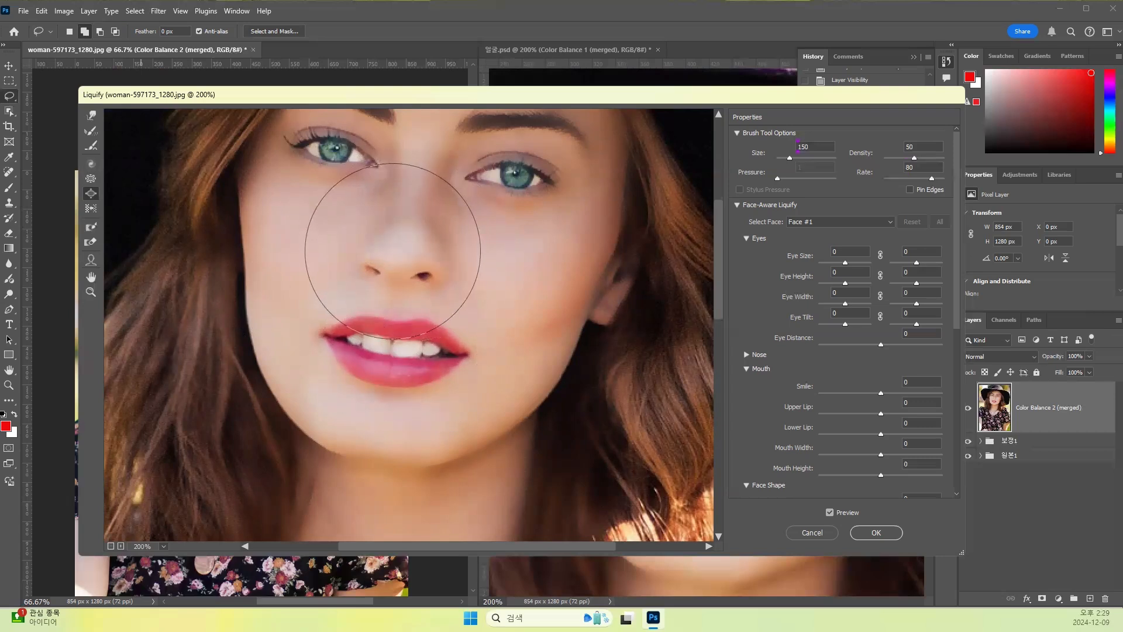
key("ctrl+alt+z")
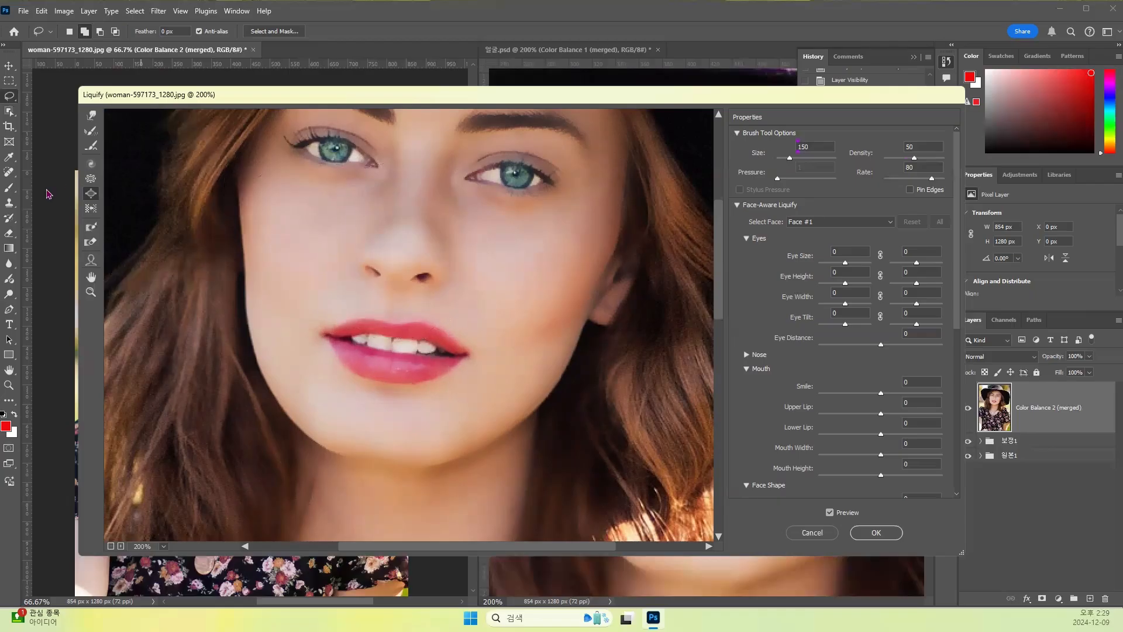
- Freeze the face area surrounding the lips with a size 100 mask brush and enlarge the lips using the Bloat tool at size 150
left_click(90, 233)
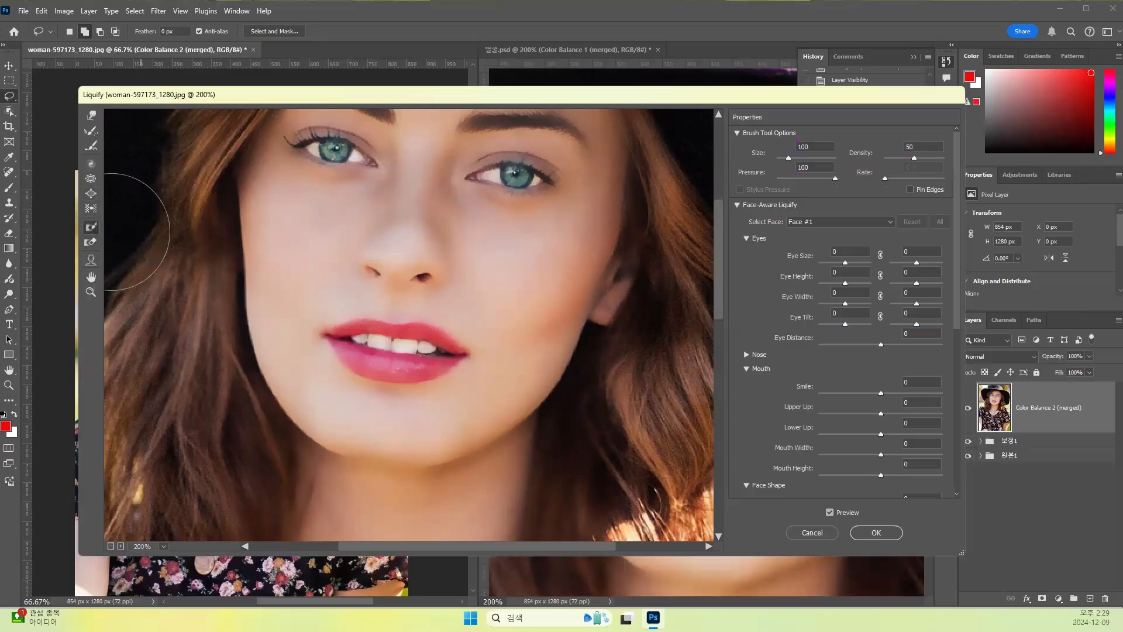
mouse_move(401, 226)
left_mouse_down()
mouse_move(258, 261)
mouse_move(258, 338)
mouse_move(318, 401)
mouse_move(345, 457)
mouse_move(446, 456)
mouse_move(551, 346)
mouse_move(494, 261)
mouse_move(427, 238)
mouse_move(340, 244)
mouse_move(477, 240)
mouse_move(535, 270)
mouse_move(501, 238)
mouse_move(551, 312)
mouse_move(531, 282)
mouse_move(546, 302)
mouse_move(396, 194)
left_mouse_up()
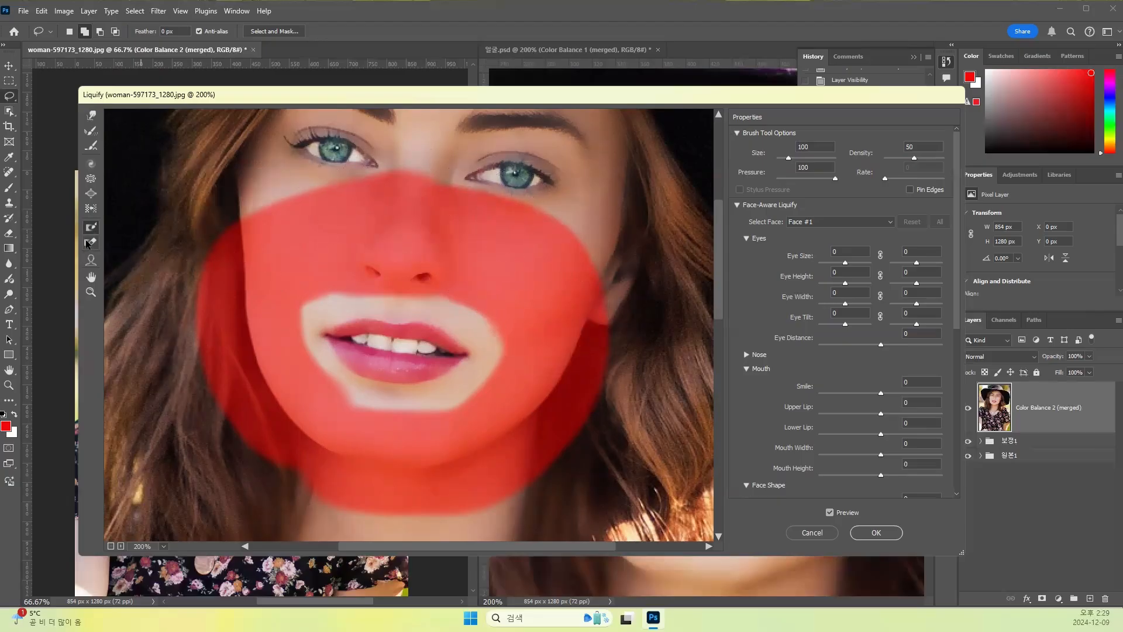
left_click(91, 194)
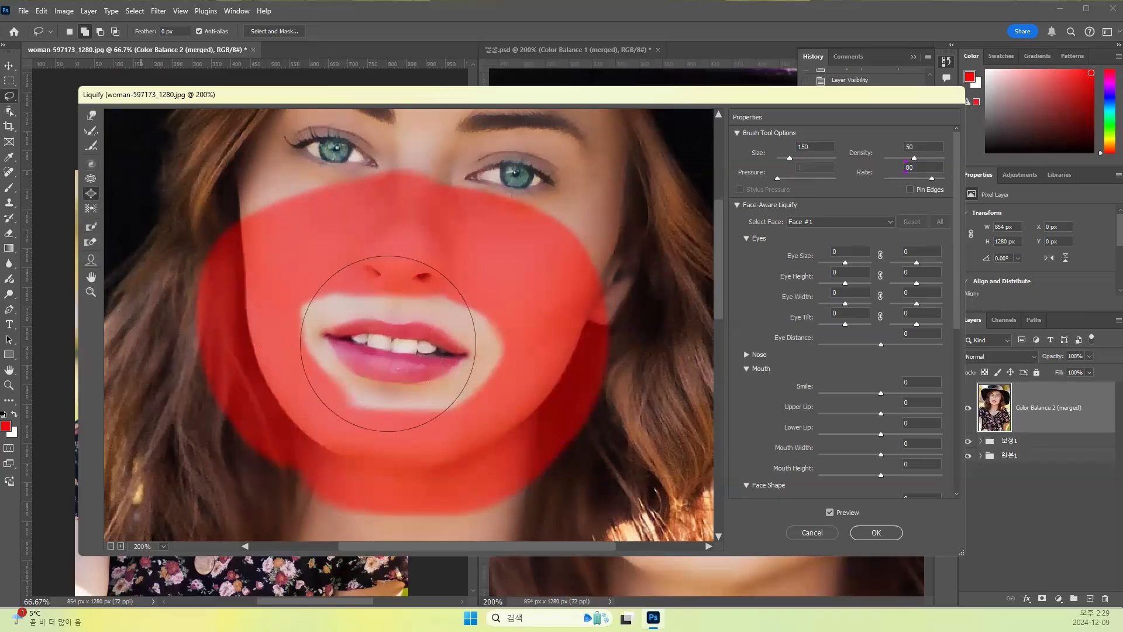
left_click(91, 179)
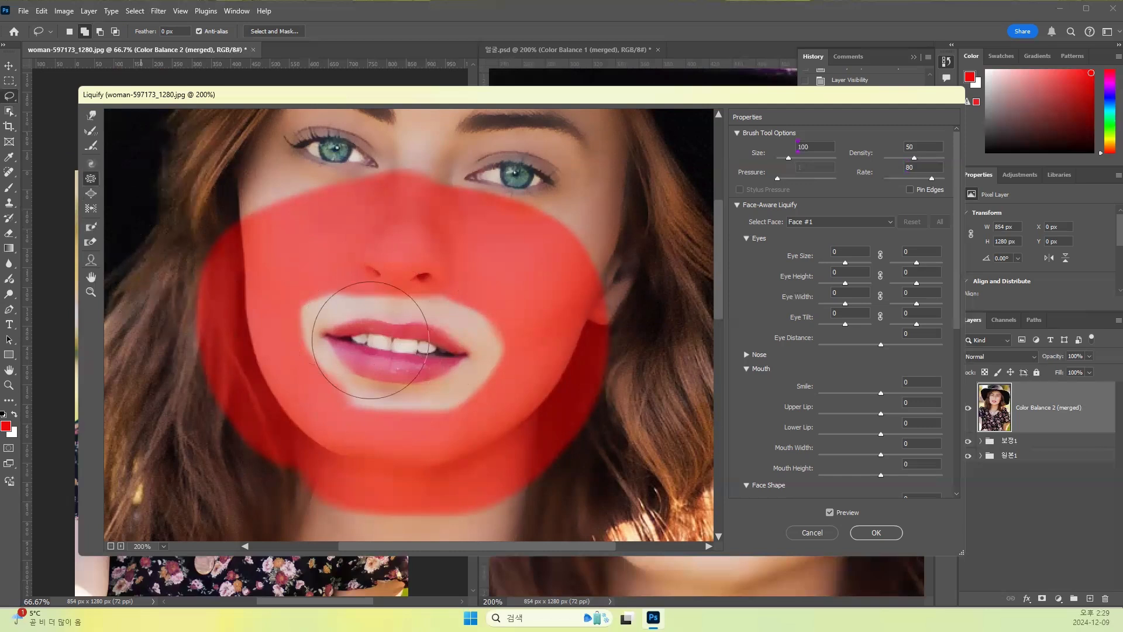
left_click(90, 193)
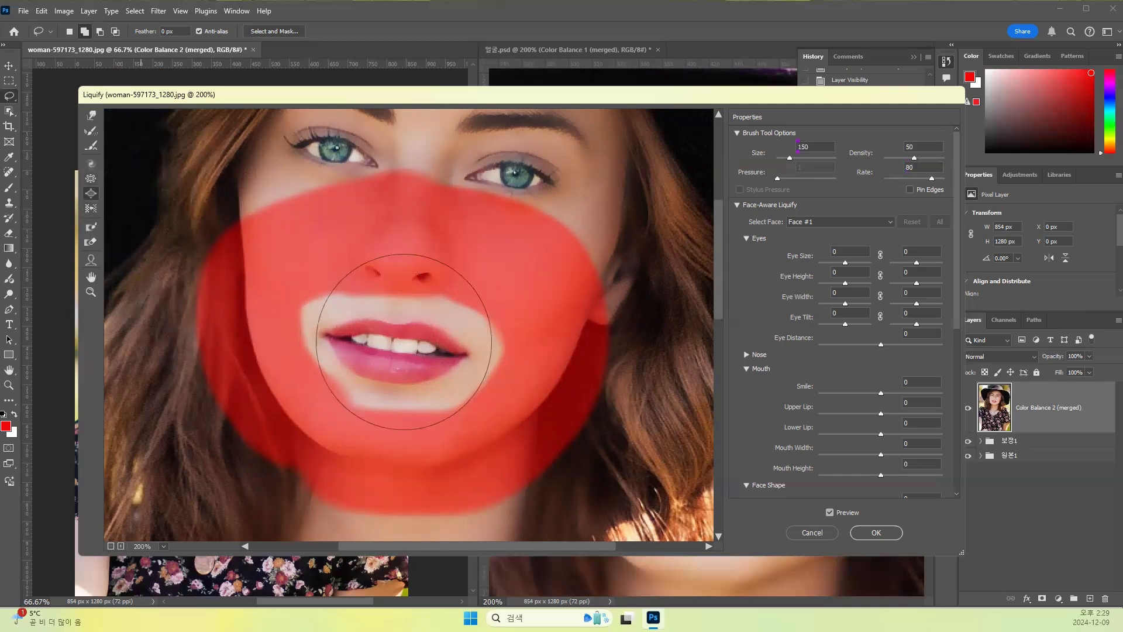
left_click(397, 340)
left_click_drag(397, 339, 397, 339)
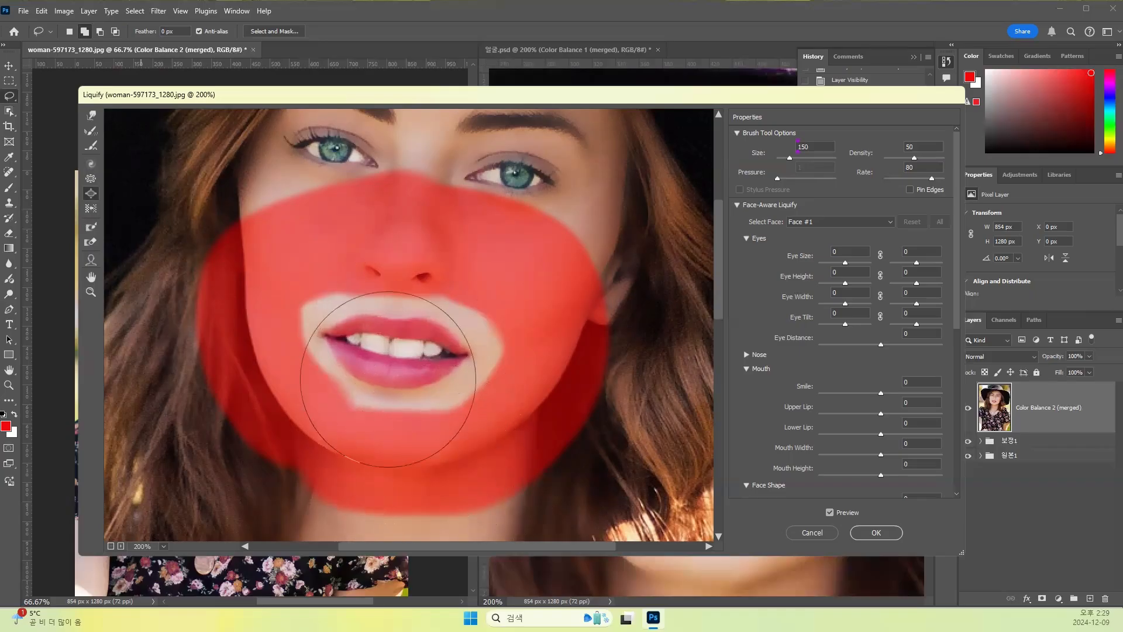
- Restore the lips with the Reconstruct tool at size 100 and thaw the frozen mask around the mouth
left_click(91, 130)
mouse_move(406, 356)
left_mouse_down()
mouse_move(327, 336)
mouse_move(390, 358)
mouse_move(434, 357)
mouse_move(345, 327)
mouse_move(386, 352)
left_mouse_up()
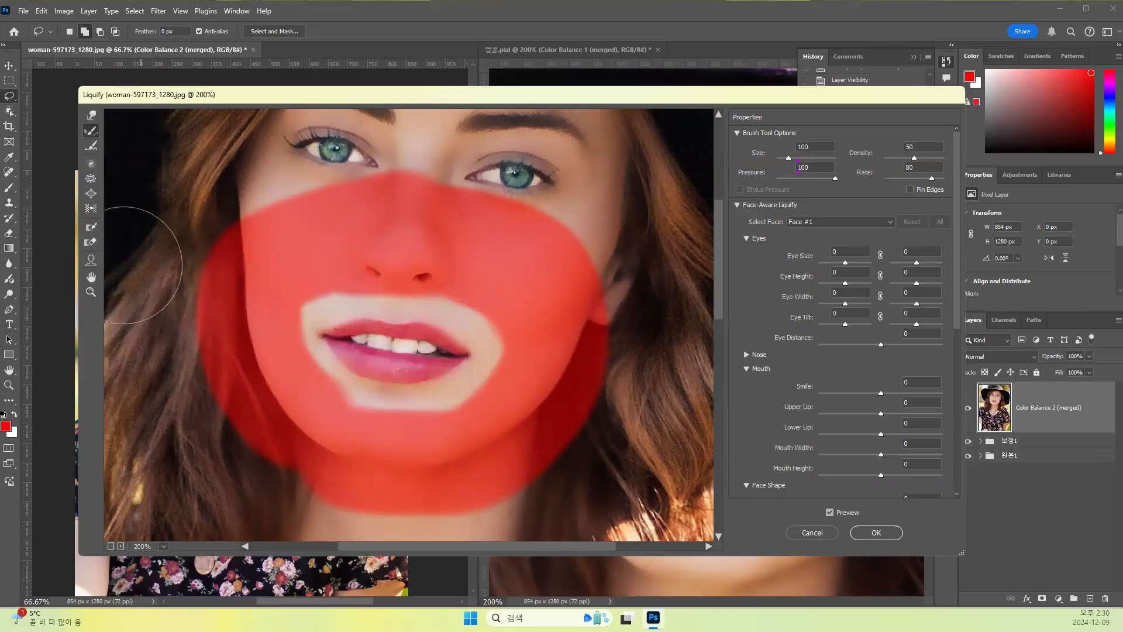
left_click(91, 243)
mouse_move(401, 238)
left_mouse_down()
mouse_move(251, 290)
mouse_move(343, 233)
mouse_move(461, 218)
mouse_move(297, 180)
mouse_move(190, 248)
mouse_move(314, 386)
mouse_move(357, 340)
mouse_move(284, 345)
mouse_move(353, 304)
mouse_move(476, 270)
mouse_move(516, 208)
mouse_move(558, 315)
mouse_move(471, 404)
mouse_move(341, 428)
mouse_move(264, 422)
mouse_move(326, 454)
mouse_move(464, 456)
mouse_move(559, 400)
mouse_move(559, 426)
mouse_move(426, 492)
mouse_move(493, 399)
mouse_move(544, 301)
left_mouse_up()
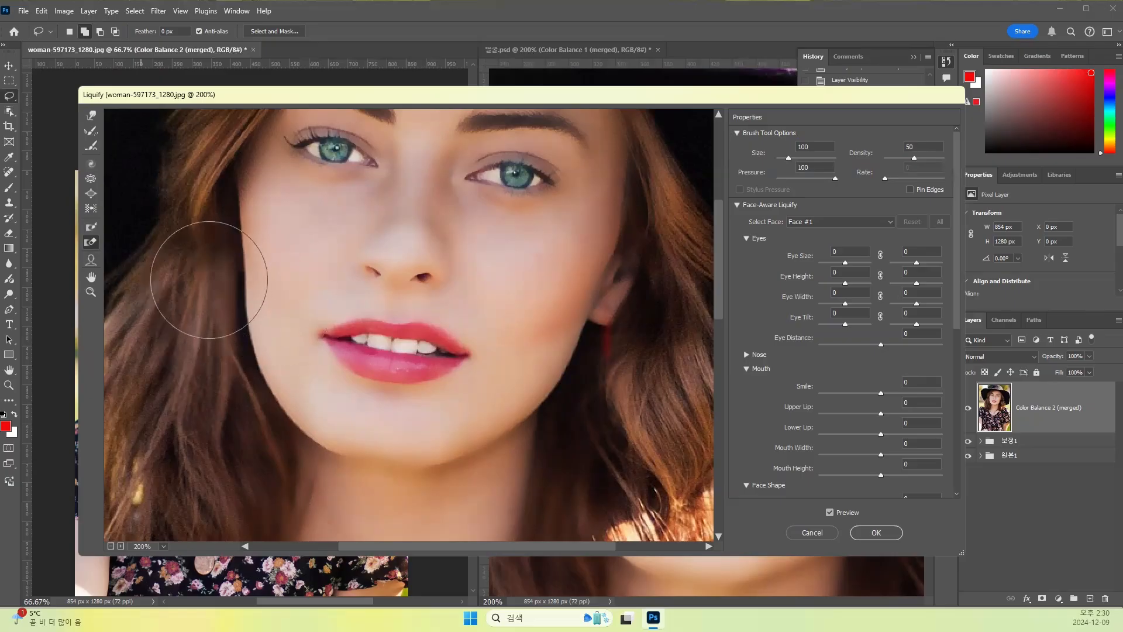
- Reshape the mouth with the Face tool to Smile 59, Upper Lip 48, Lower Lip 67 and Mouth Width -63
left_click(92, 266)
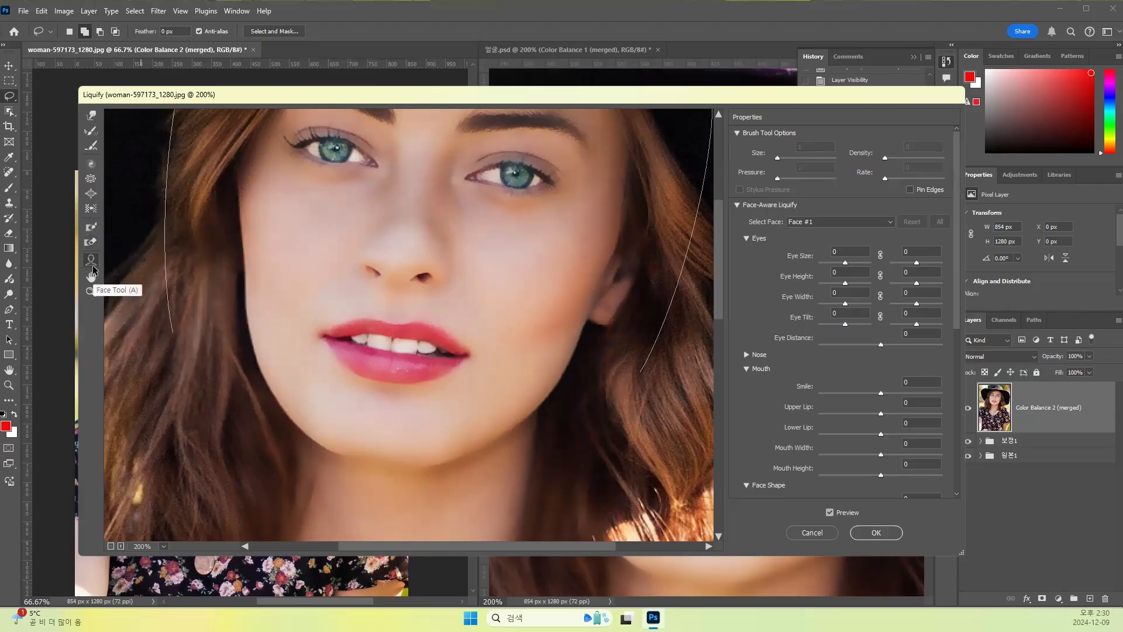
mouse_move(402, 337)
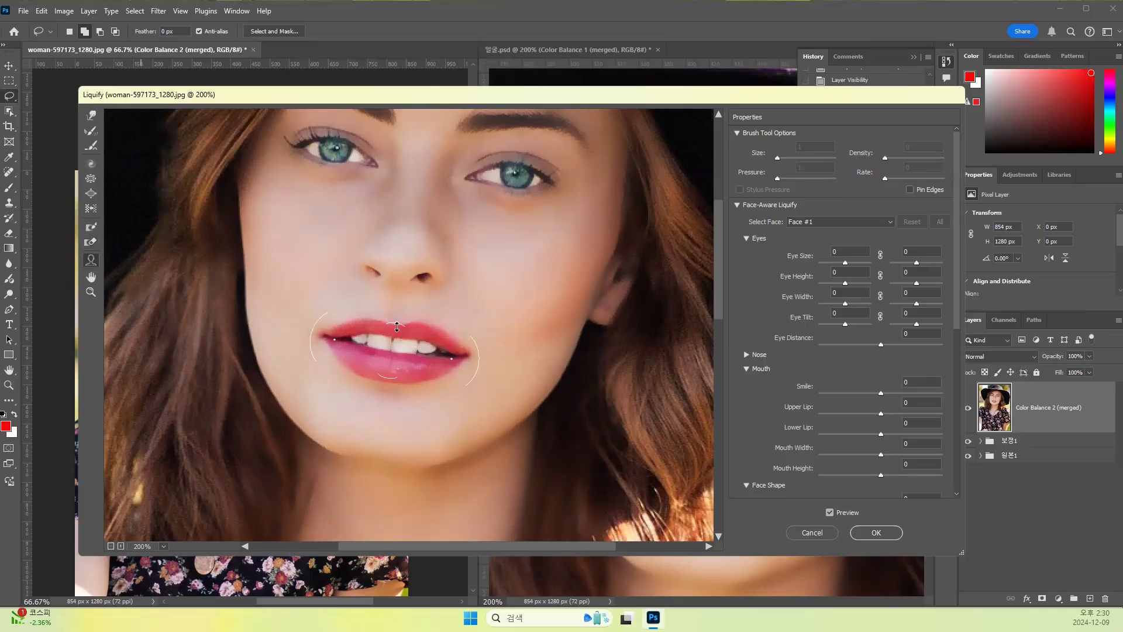
left_click_drag(398, 314, 397, 323)
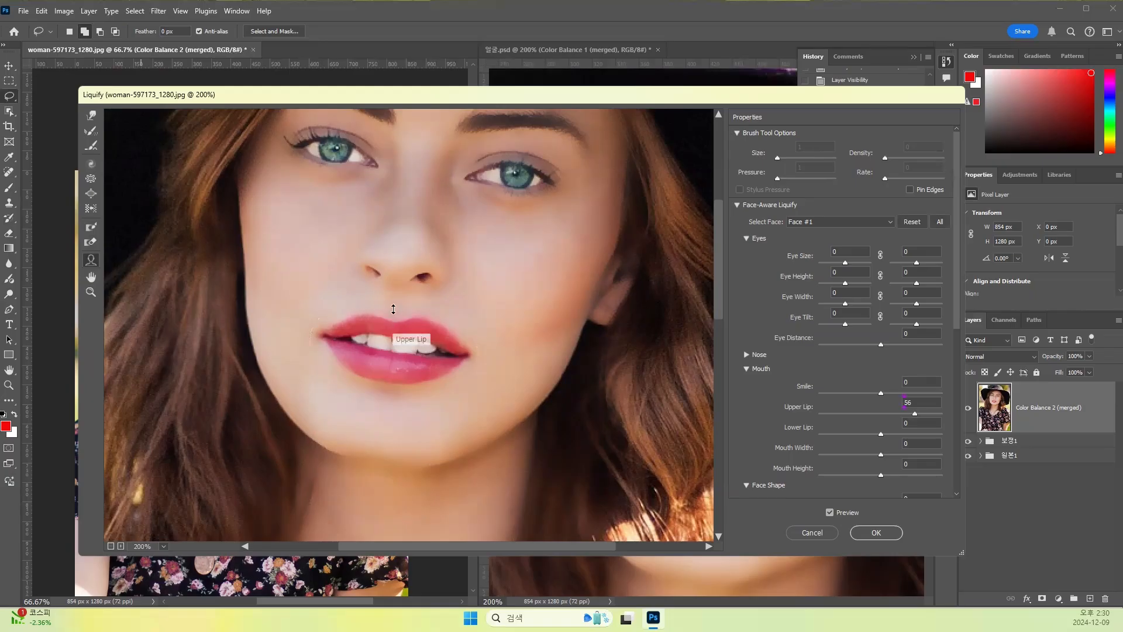
left_click_drag(393, 322, 392, 325)
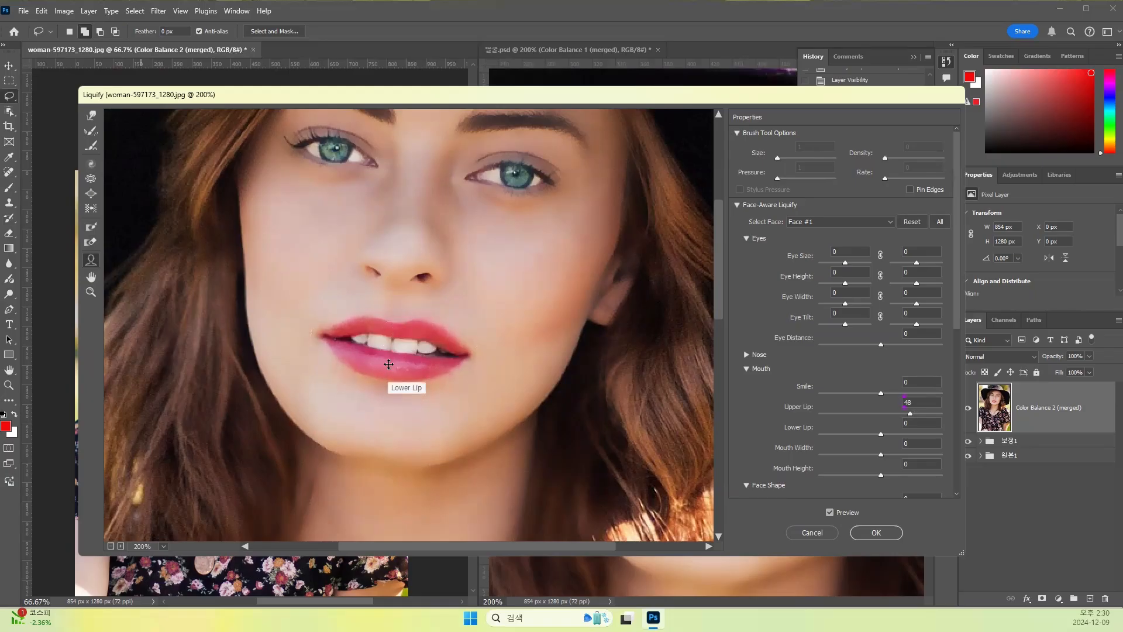
left_click_drag(390, 361, 396, 375)
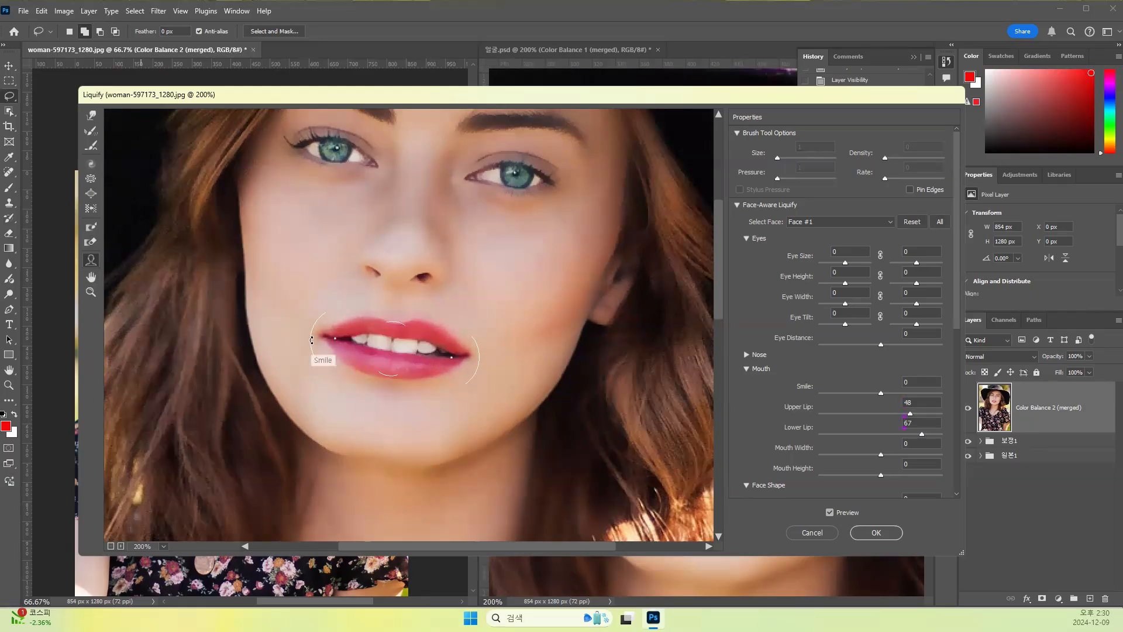
mouse_move(309, 324)
left_mouse_down()
mouse_move(309, 335)
mouse_move(317, 324)
left_mouse_up()
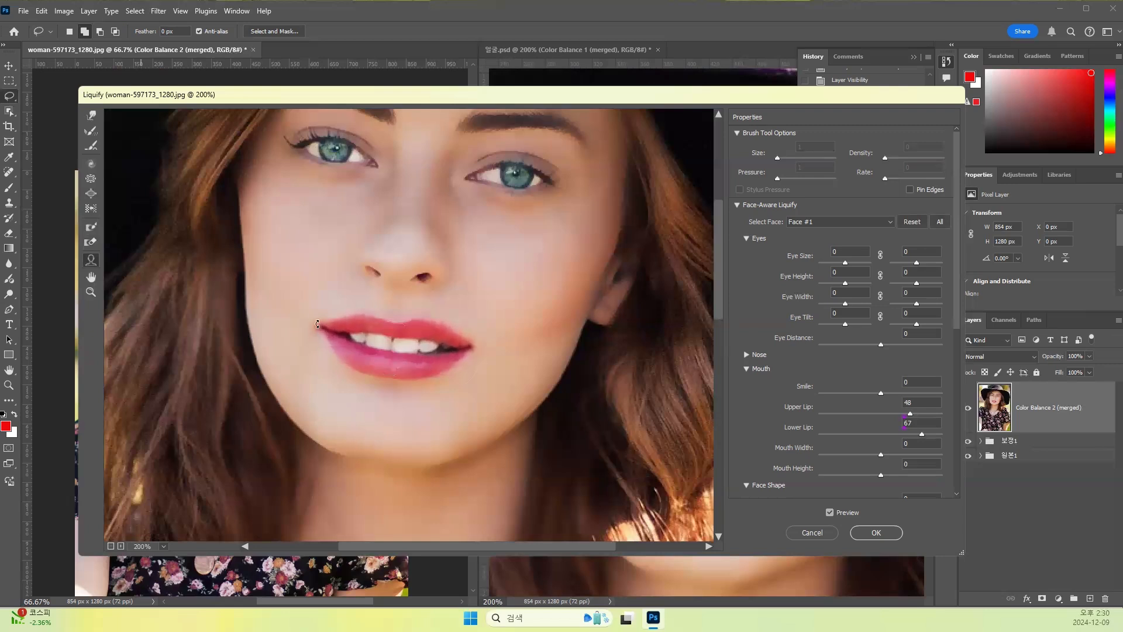
left_click_drag(457, 353, 439, 351)
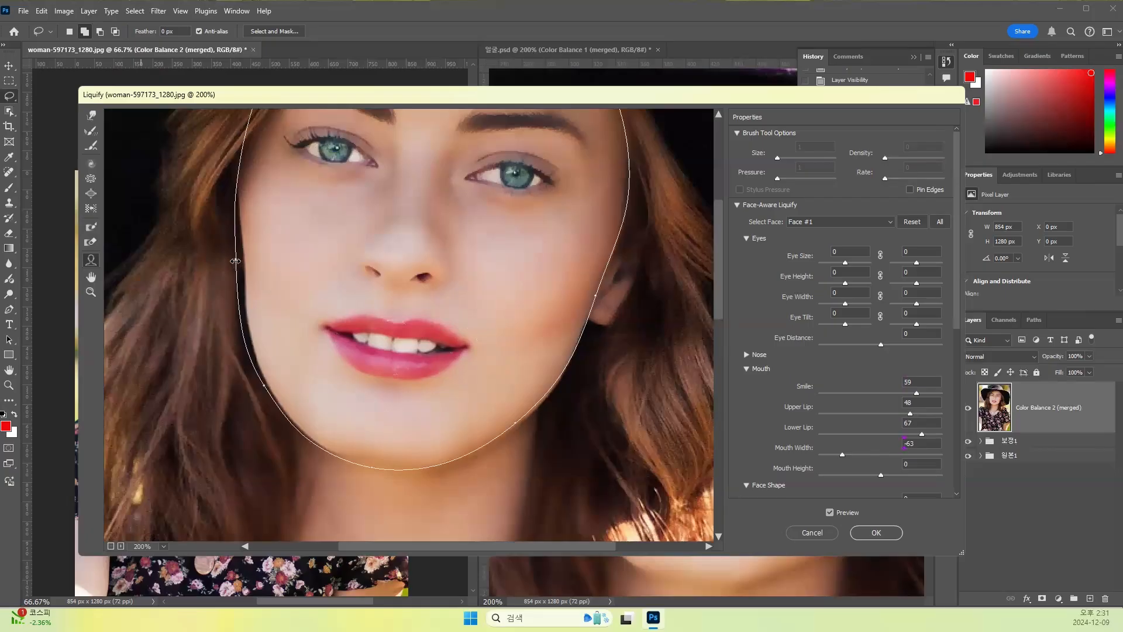
- Narrow the face outline at the cheeks with the Face tool
left_click_drag(235, 261, 253, 260)
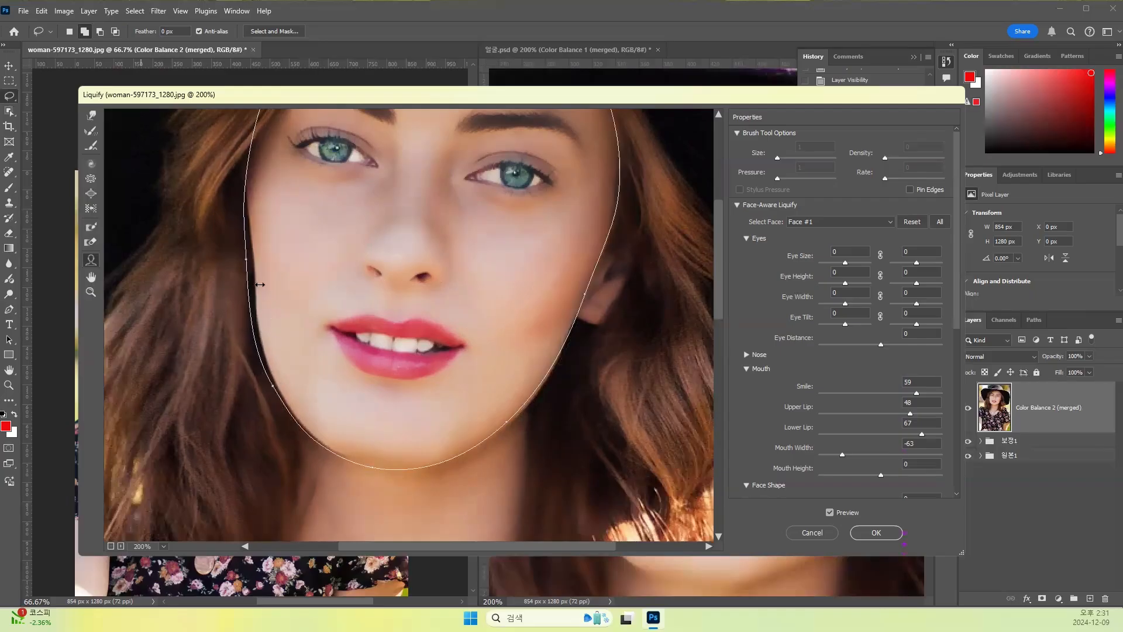
left_click_drag(249, 260, 234, 260)
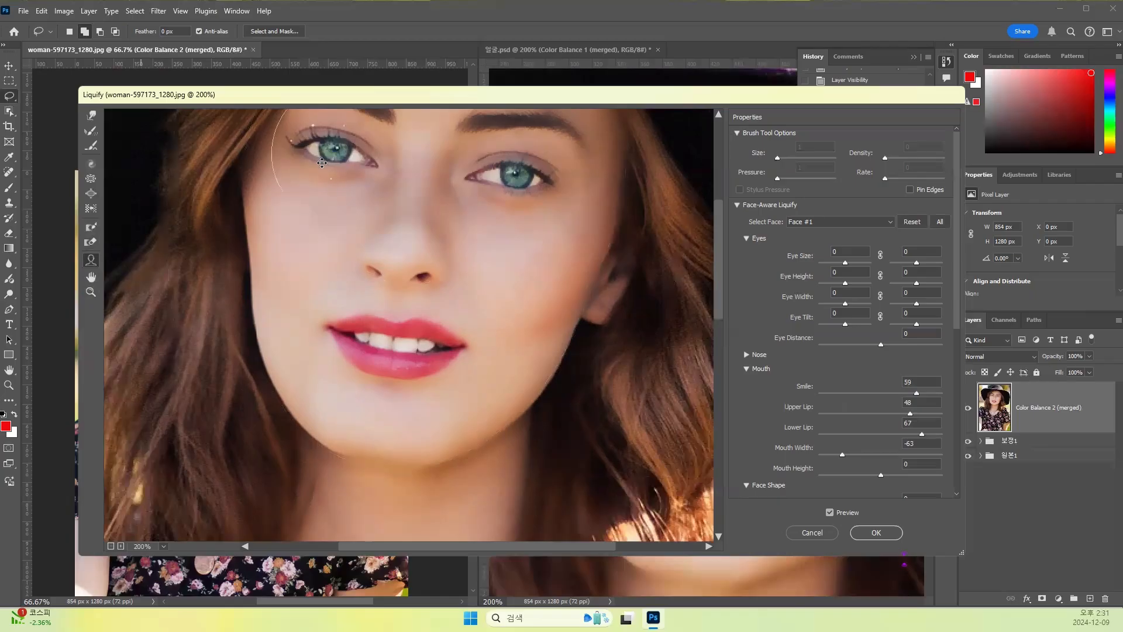
- Reshape the eyes with the Face tool: left Eye Size -49, Eye Height 38 left and 6 right, Eye Tilt 31 left and 58 right
mouse_move(329, 161)
left_mouse_down()
mouse_move(304, 239)
mouse_move(323, 279)
mouse_move(247, 246)
left_mouse_up()
left_click(90, 278)
left_click(91, 260)
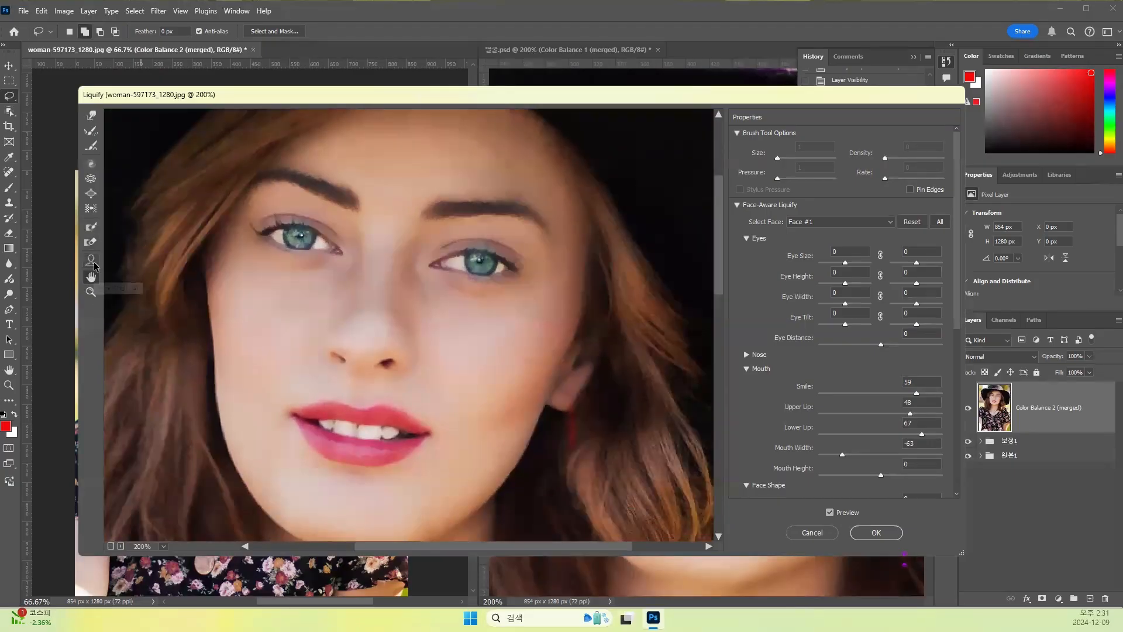
mouse_move(344, 234)
left_mouse_down()
mouse_move(340, 271)
mouse_move(340, 242)
mouse_move(277, 241)
left_mouse_up()
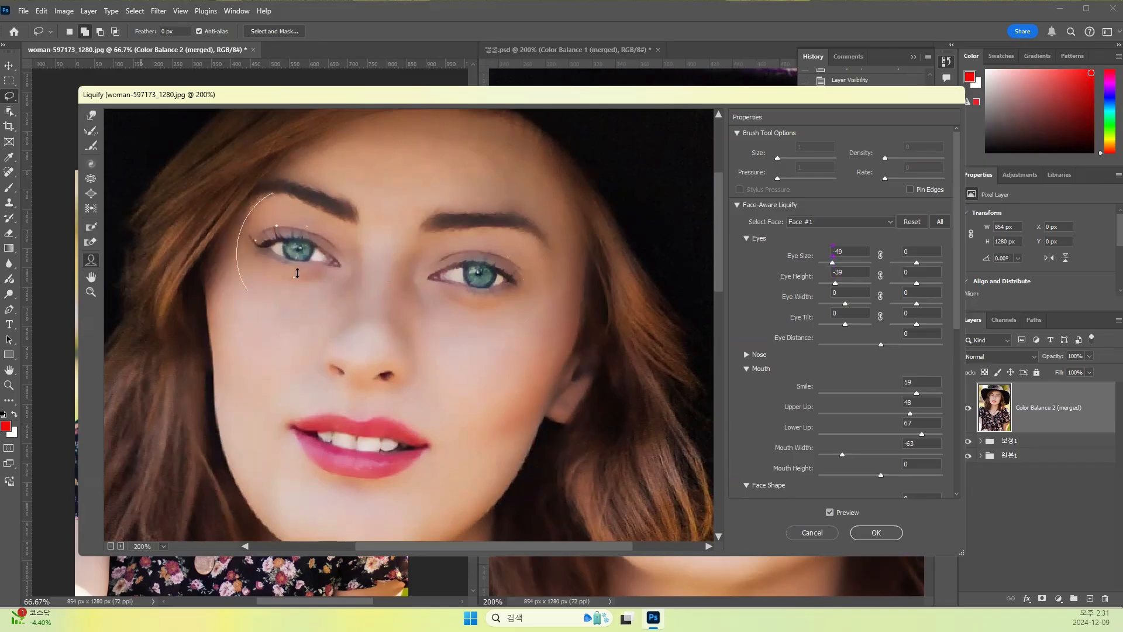
left_click_drag(297, 278, 296, 277)
left_click_drag(480, 247, 480, 251)
mouse_move(262, 251)
left_click_drag(245, 244, 249, 248)
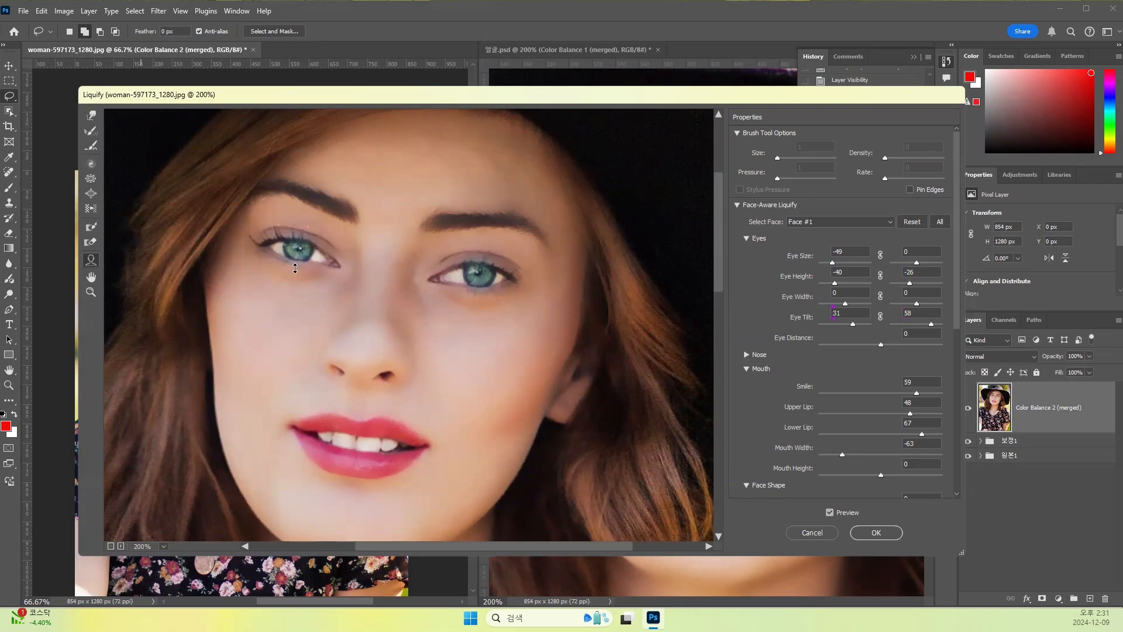
left_click_drag(289, 298, 290, 294)
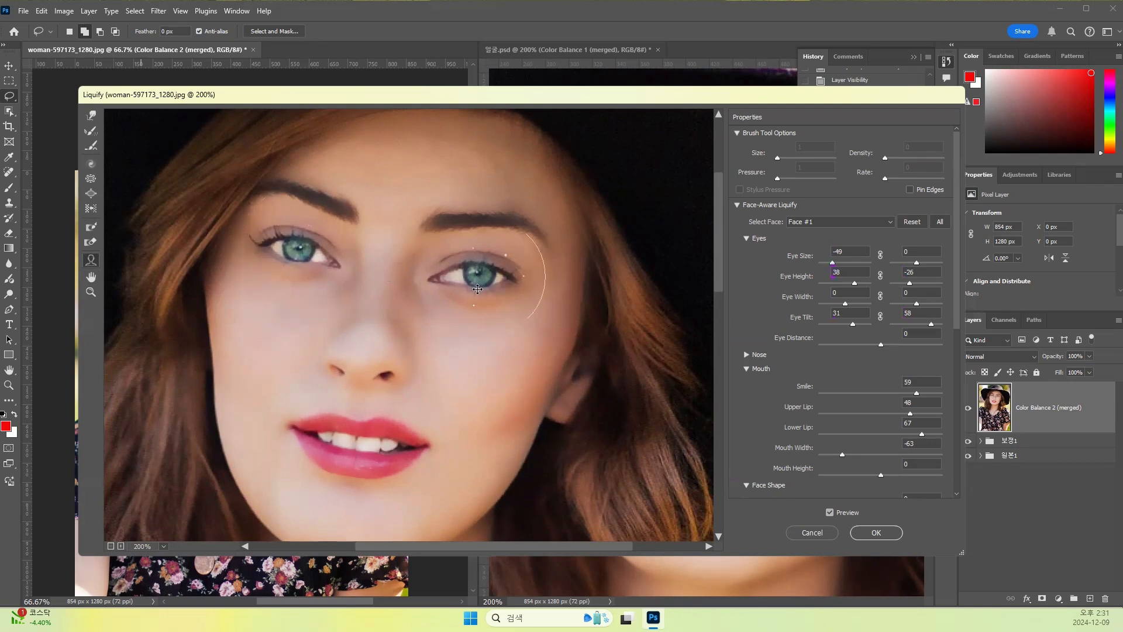
left_click_drag(473, 314, 474, 309)
- Shorten the chin slightly with the Face tool and apply the Liquify changes to the merged layer
scroll(418, 404, "down", 2)
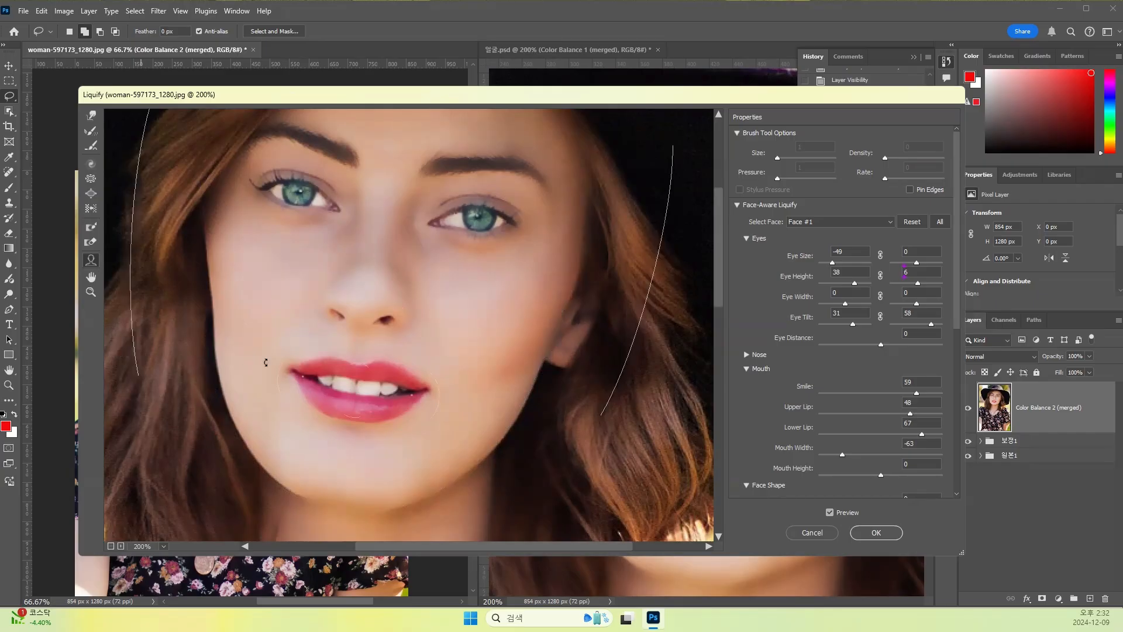
key("ctrl+minus")
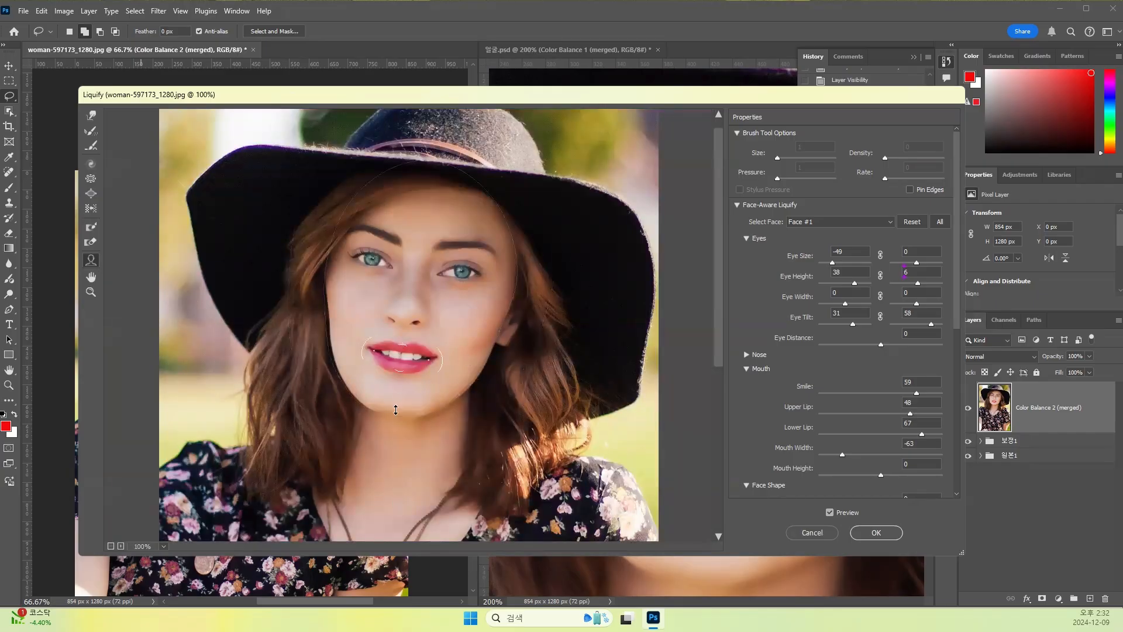
left_click_drag(393, 419, 398, 401)
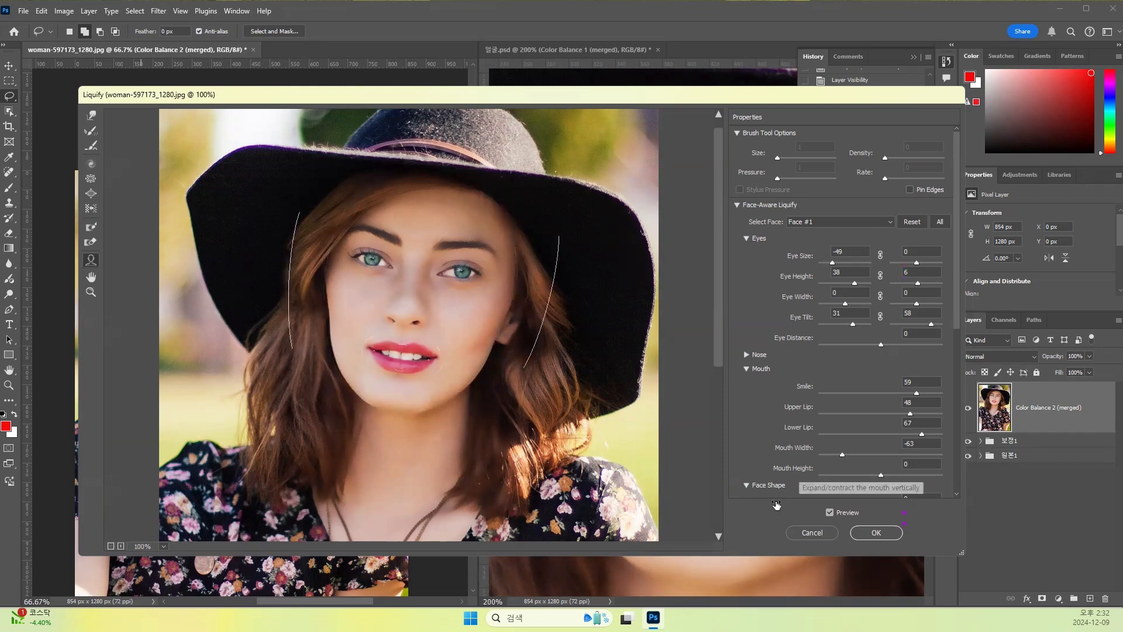
left_click(876, 533)
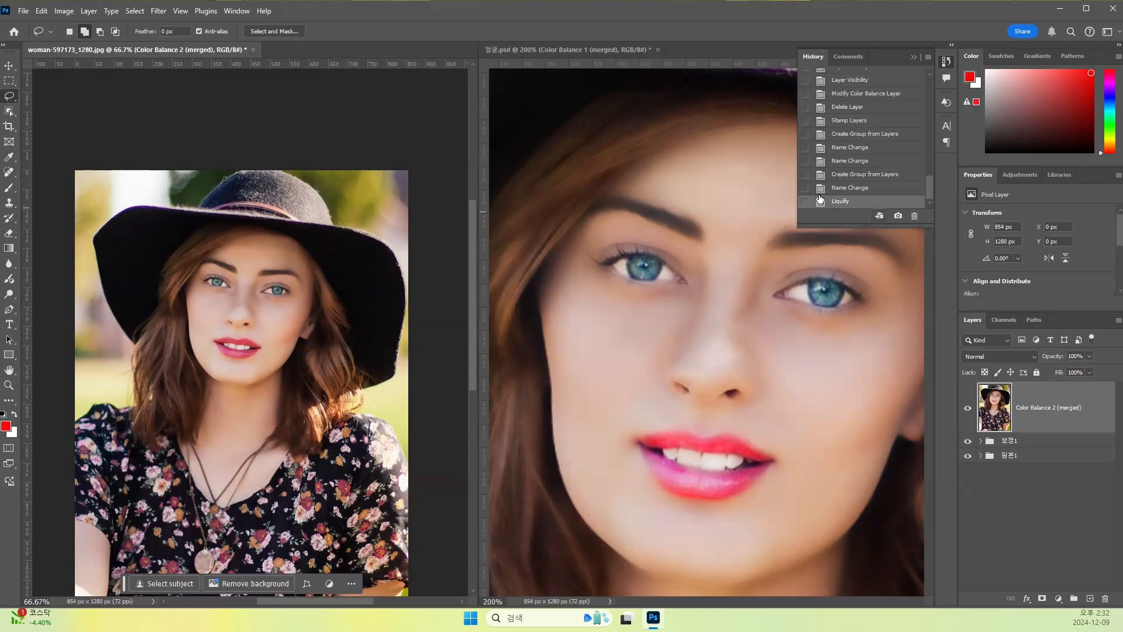
- Save the current state as a history snapshot, compare it with the original image and Snapshot 1, and return to the new snapshot
left_click(897, 216)
scroll(895, 167, "up", 5)
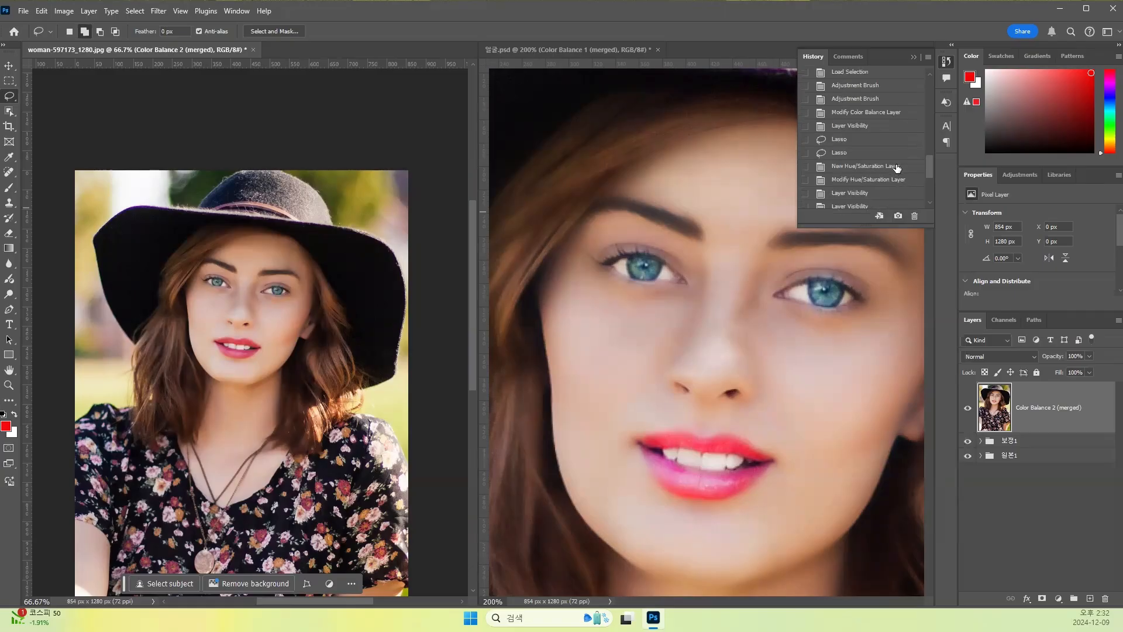
scroll(897, 163, "up", 5)
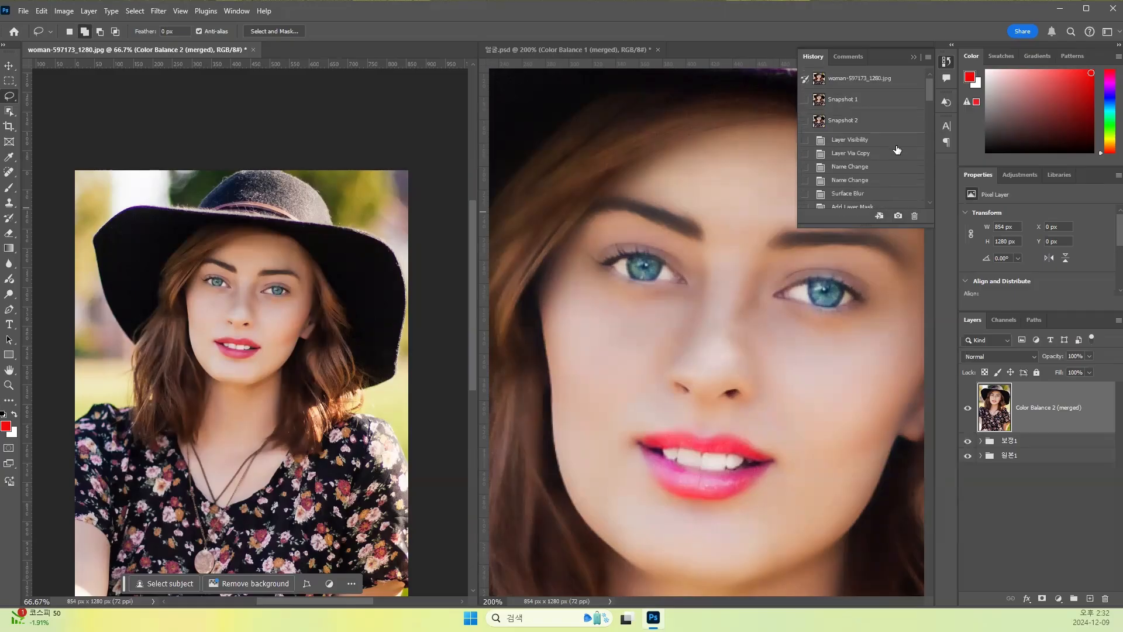
left_click(849, 79)
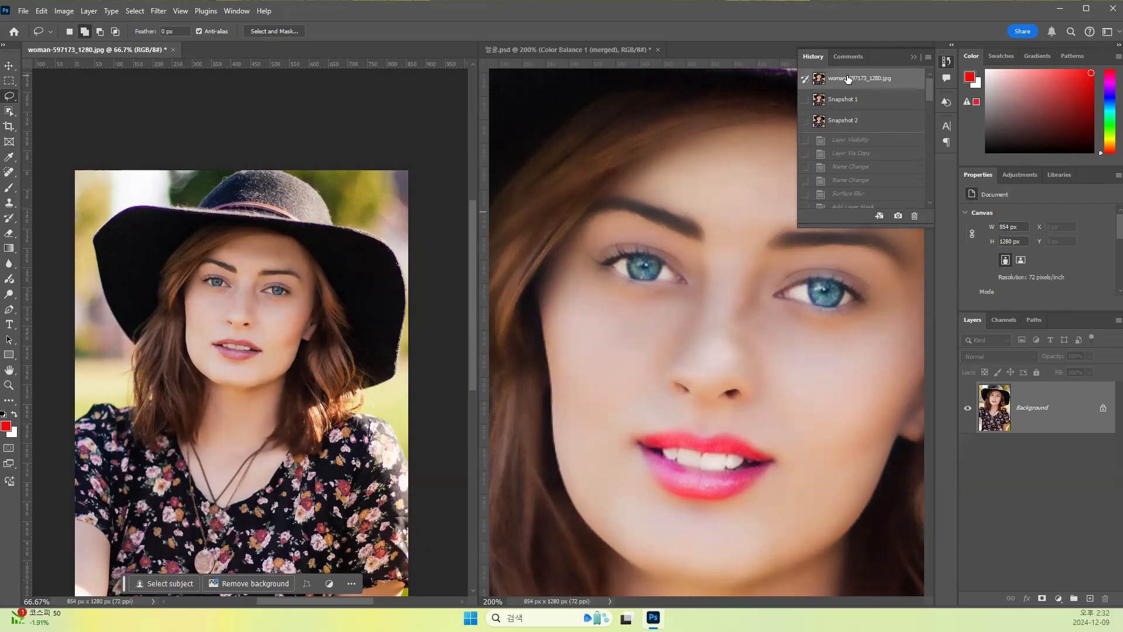
left_click(842, 97)
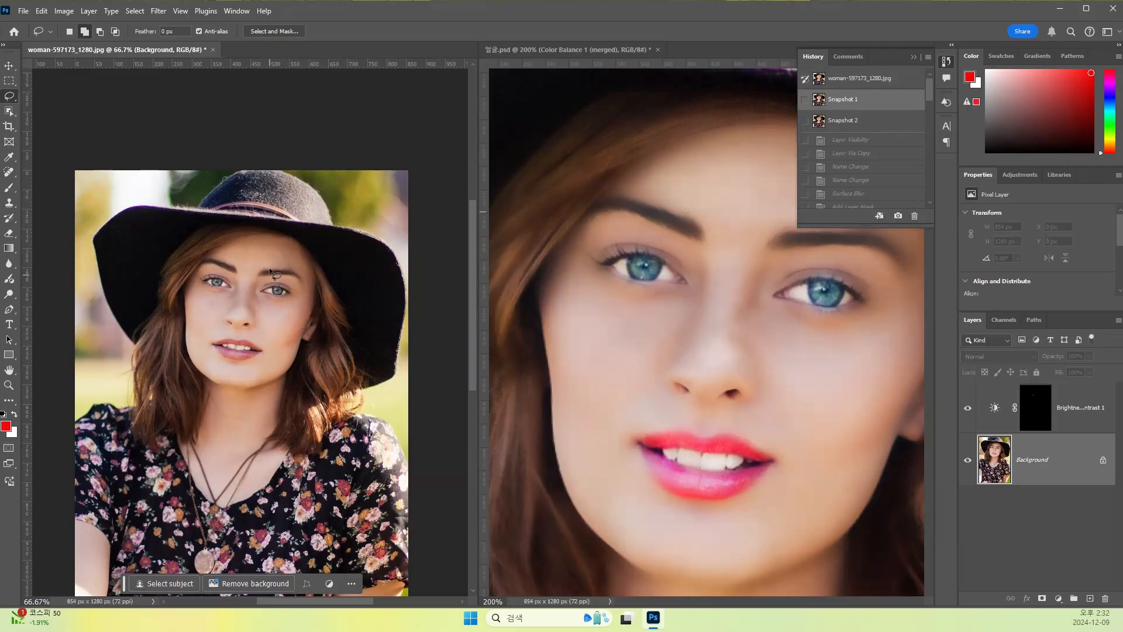
left_click(857, 124)
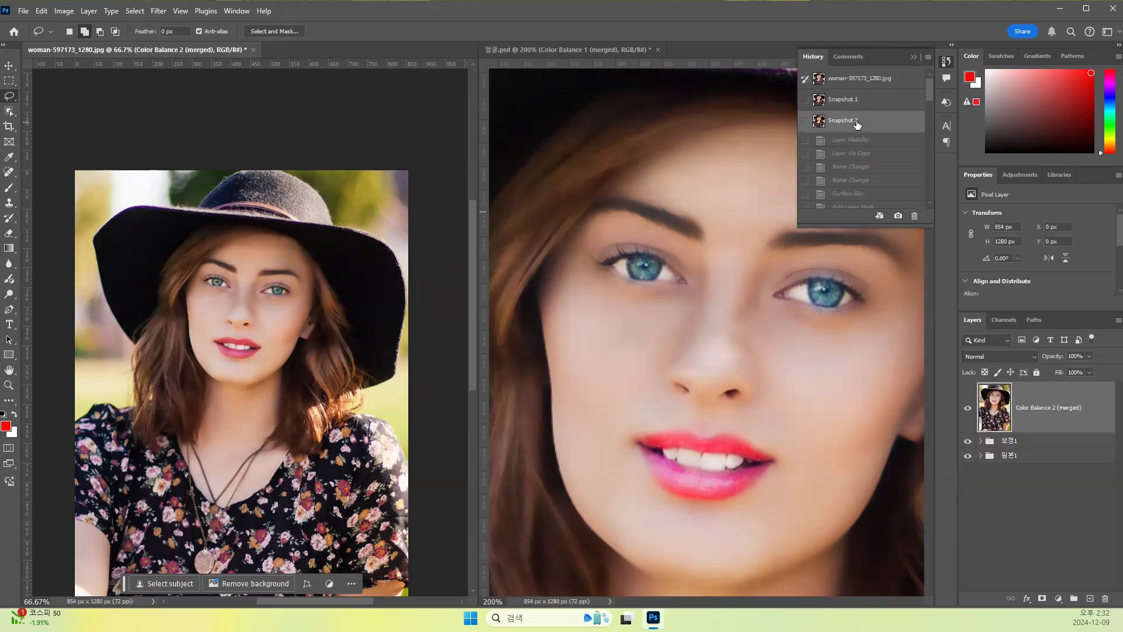